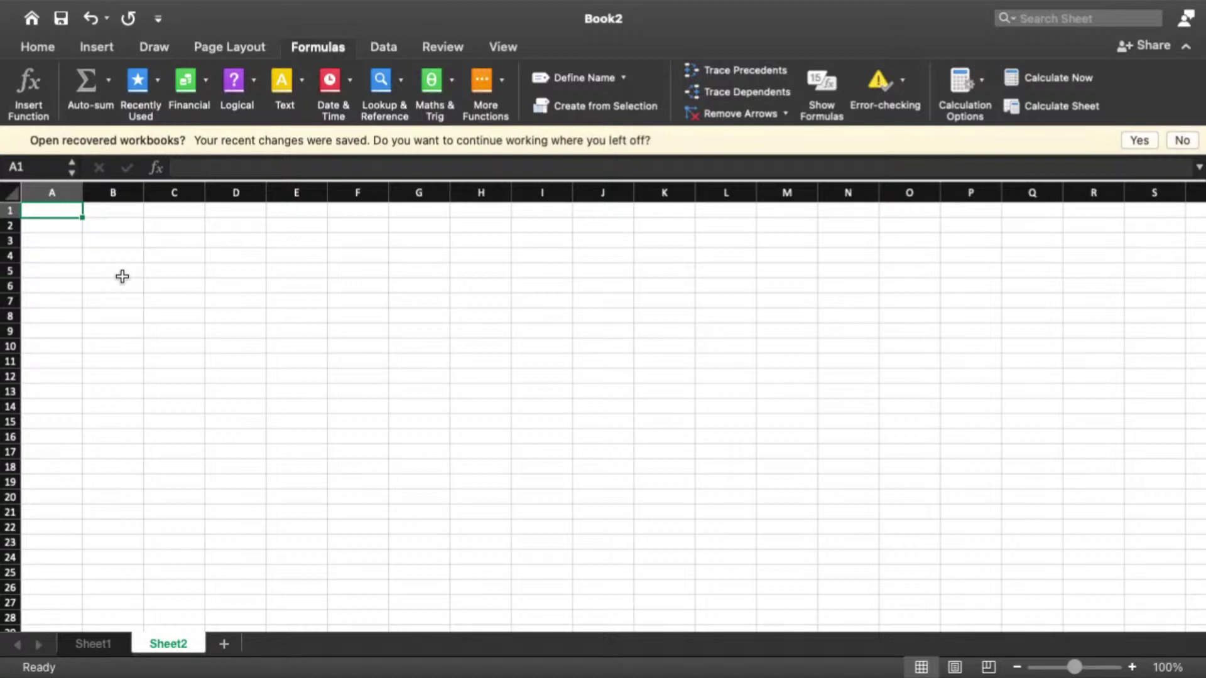
- Jump to the last row and last column of the empty sheet and return to cell A1
key(ctrl+Down)
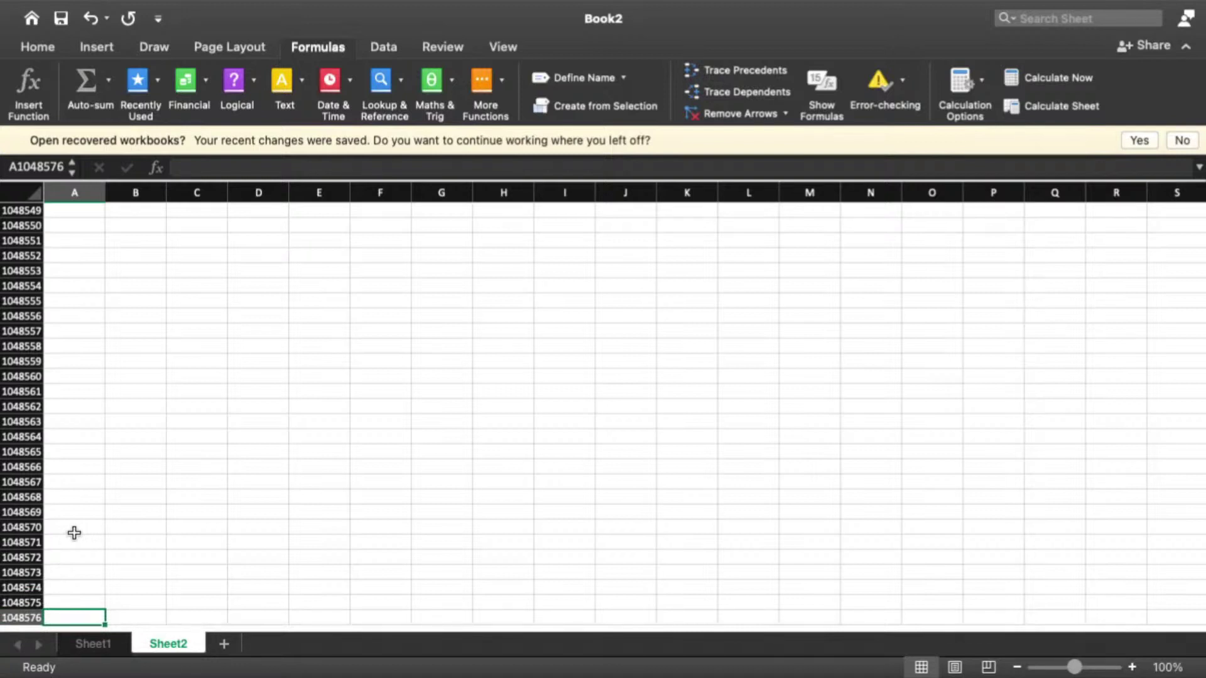
key(ctrl+Right)
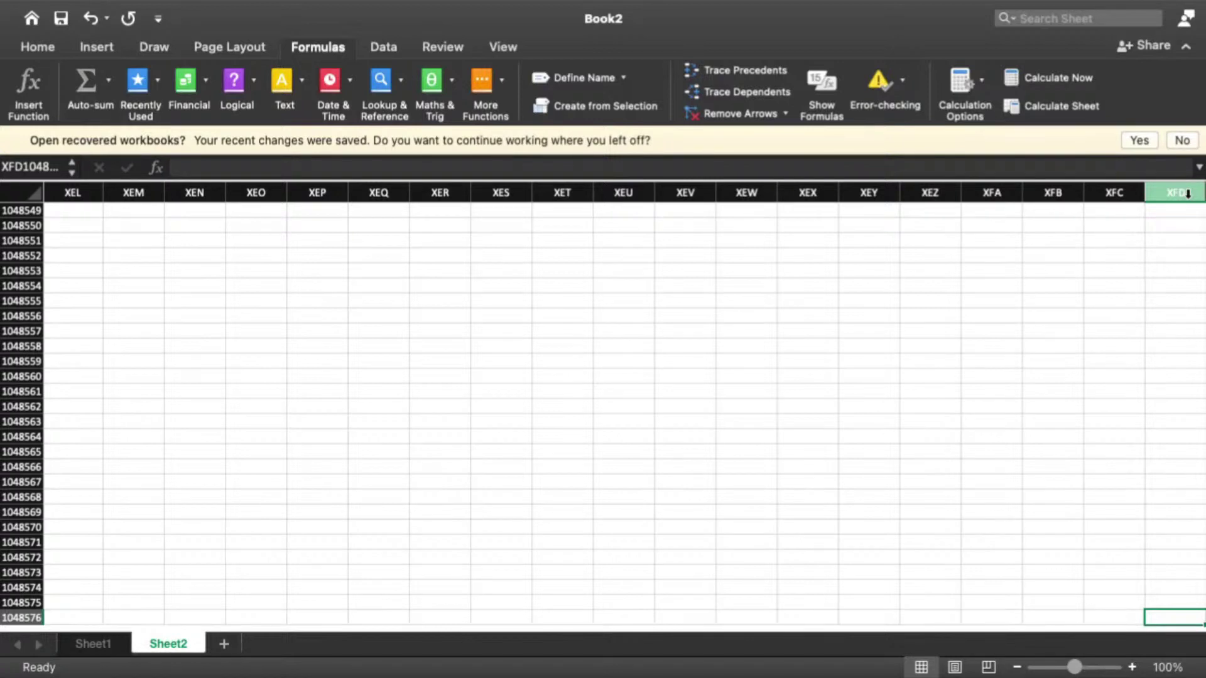
key(ctrl+Left)
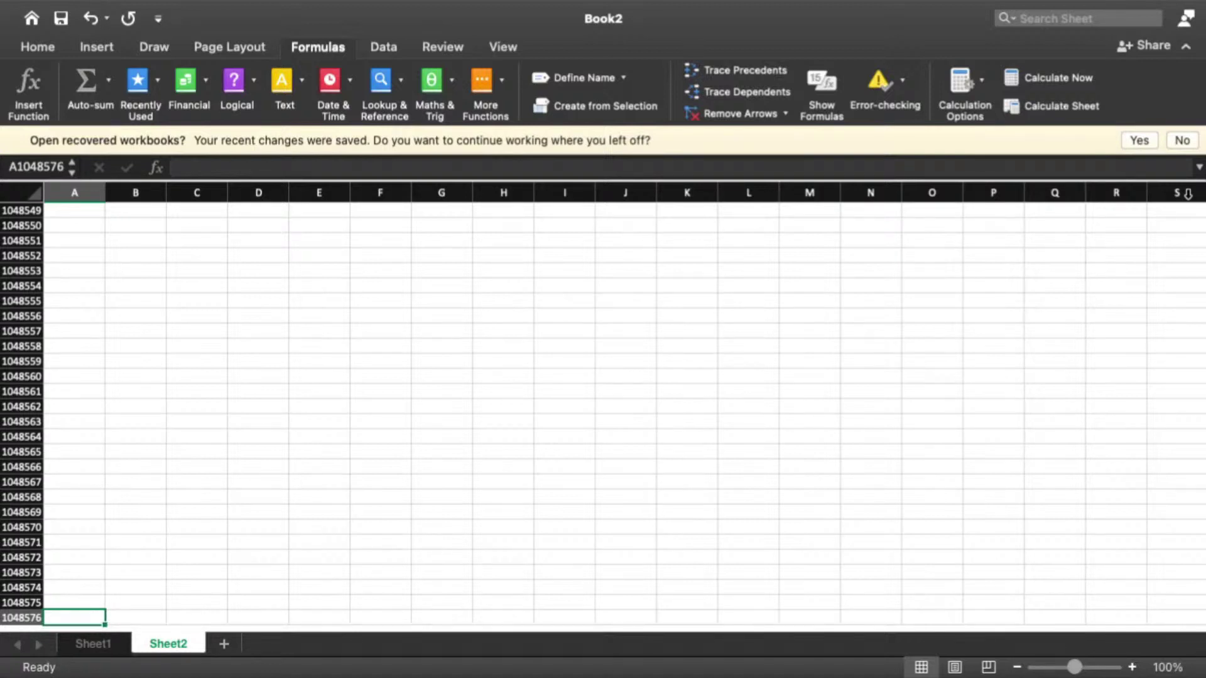
key(ctrl+Up)
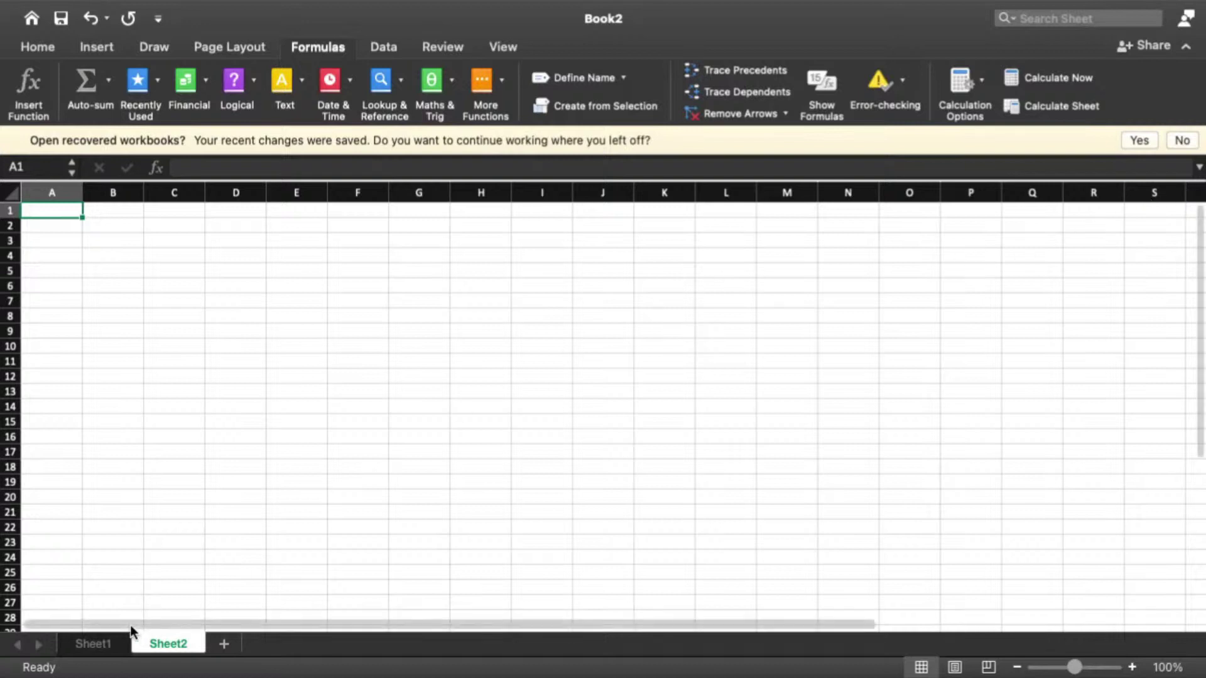
- Open Sheet1, select the "Ctrl + pageup" cell, and move to the next sheet and back
click(103, 638)
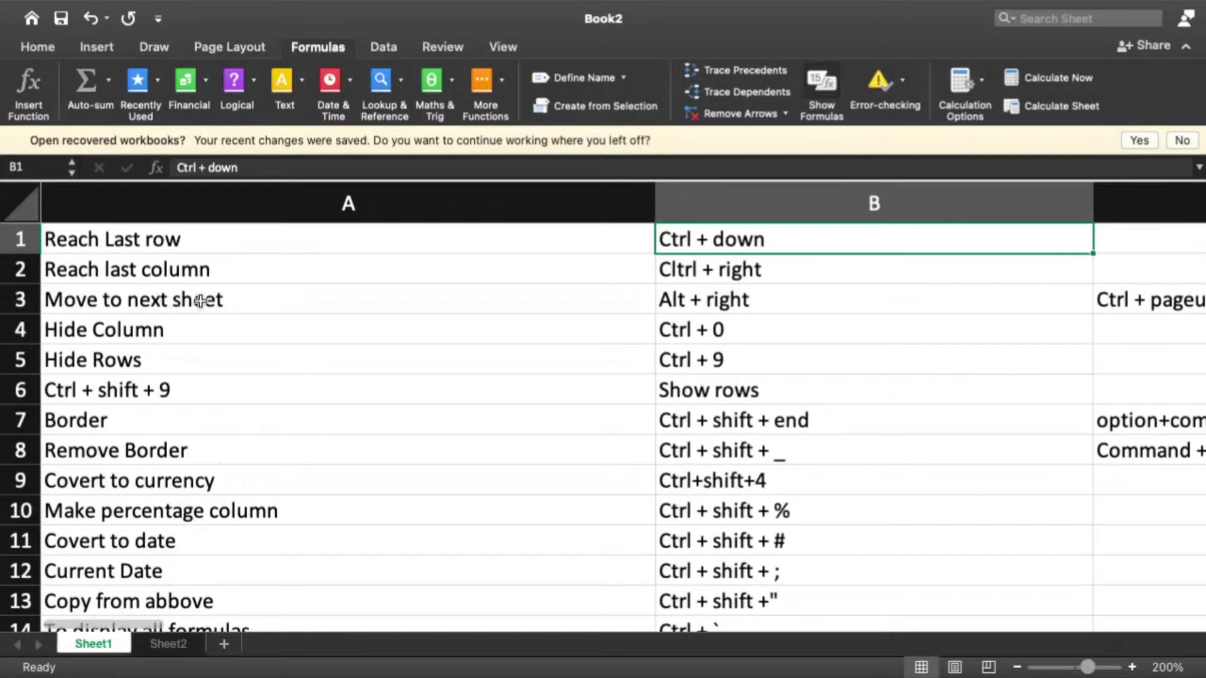
click(1114, 304)
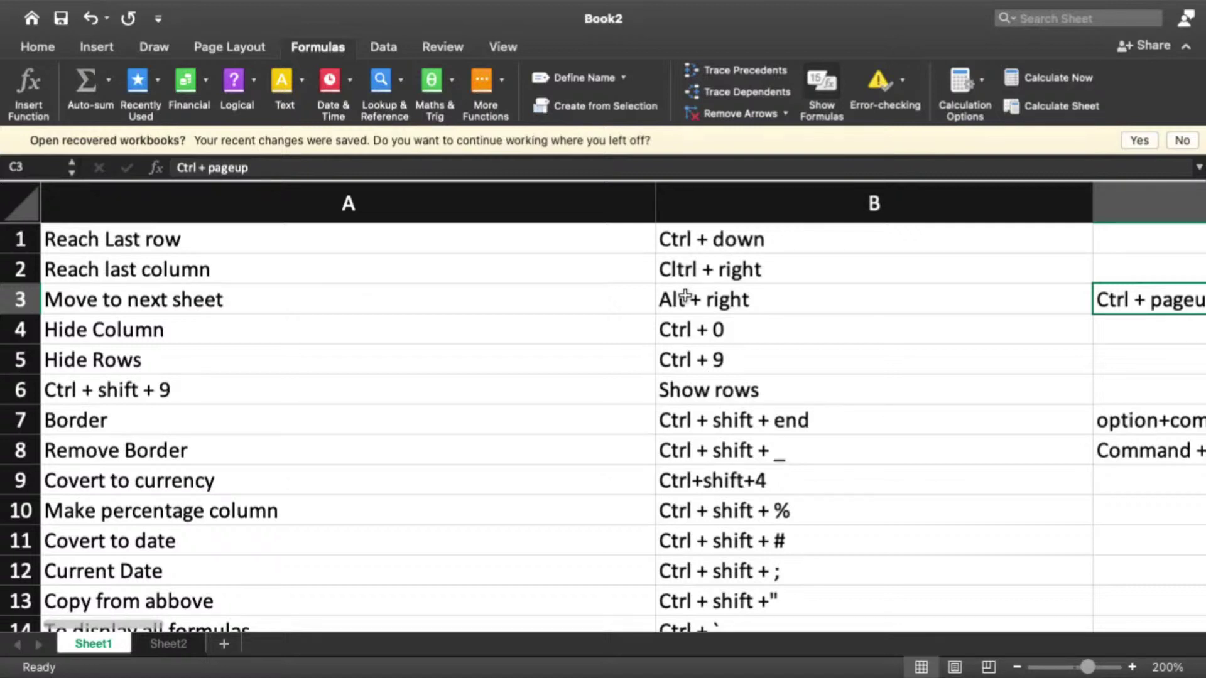
key(alt+Right)
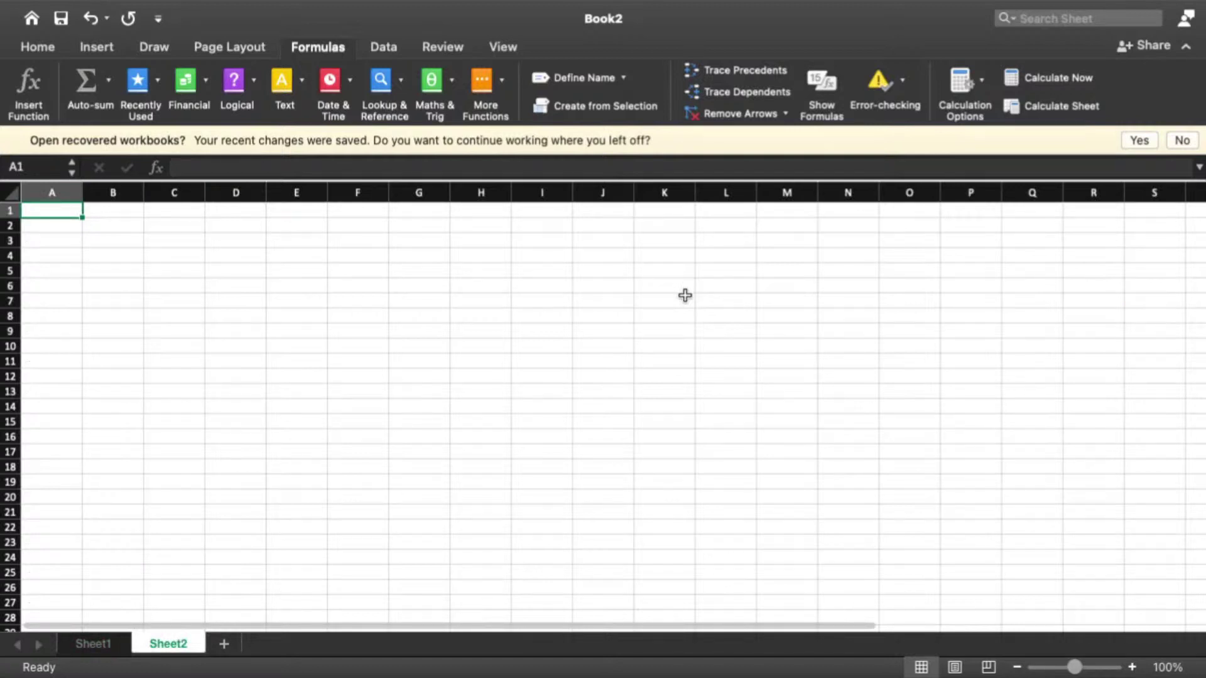
key(alt+Left)
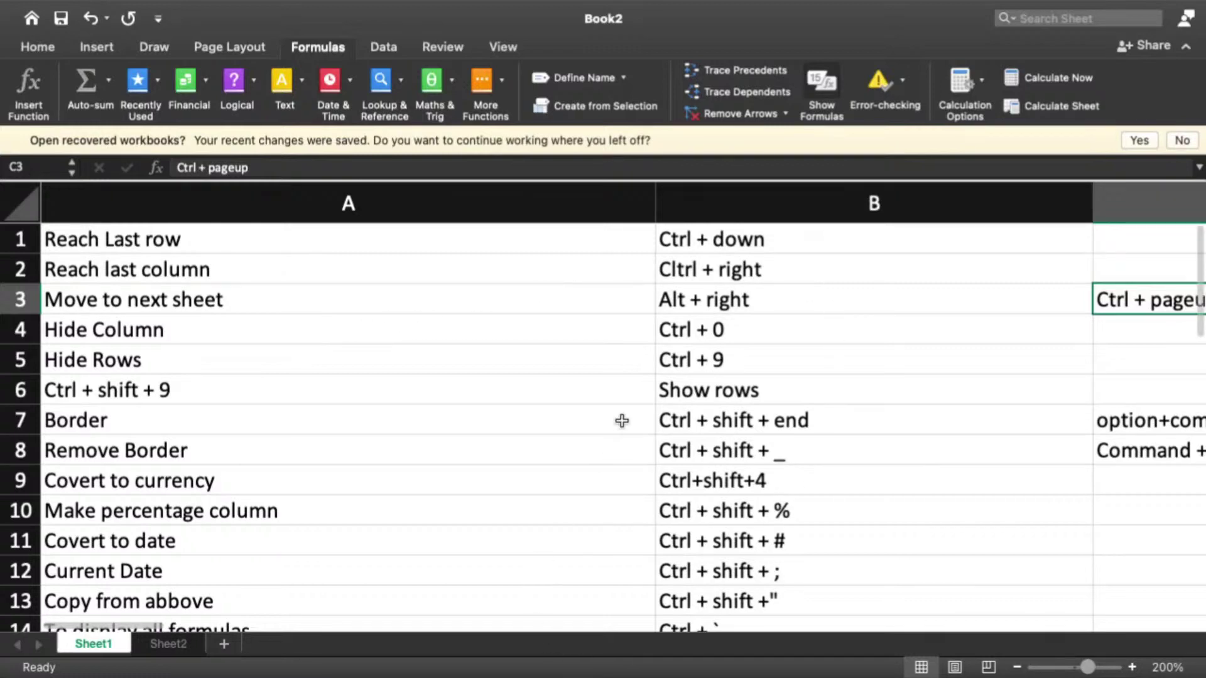
- Hide column C, which holds the alternative shortcuts, on Sheet1
scroll(622, 421, down, 5)
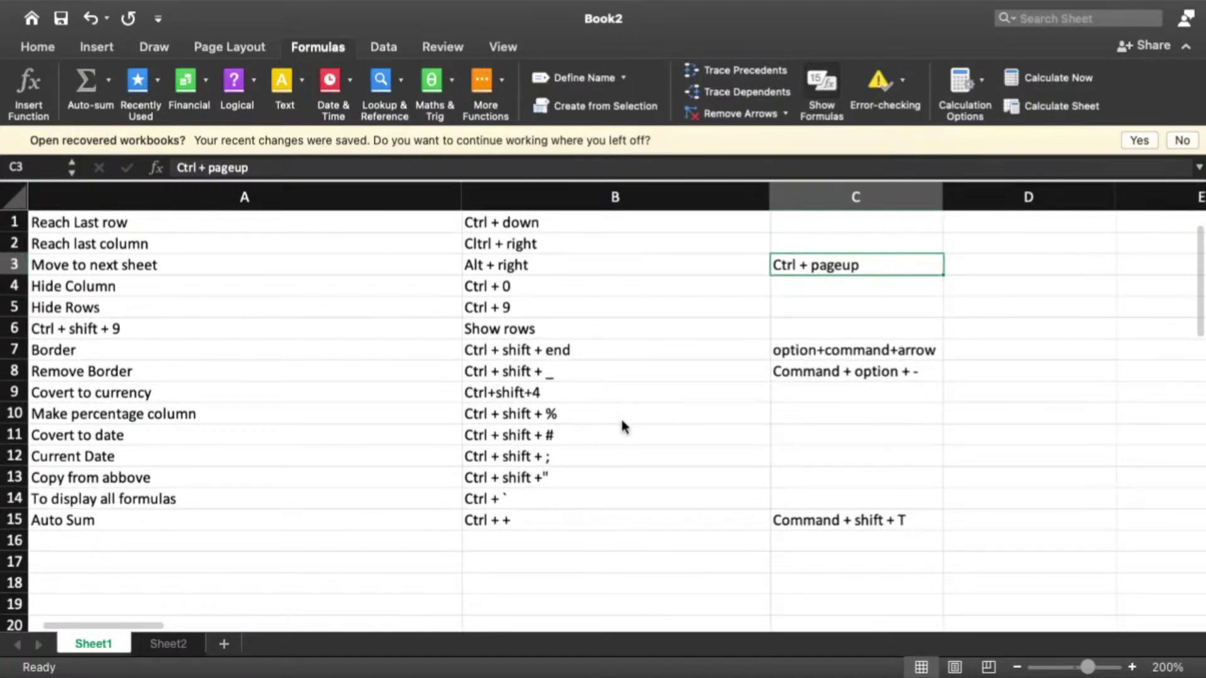
click(878, 228)
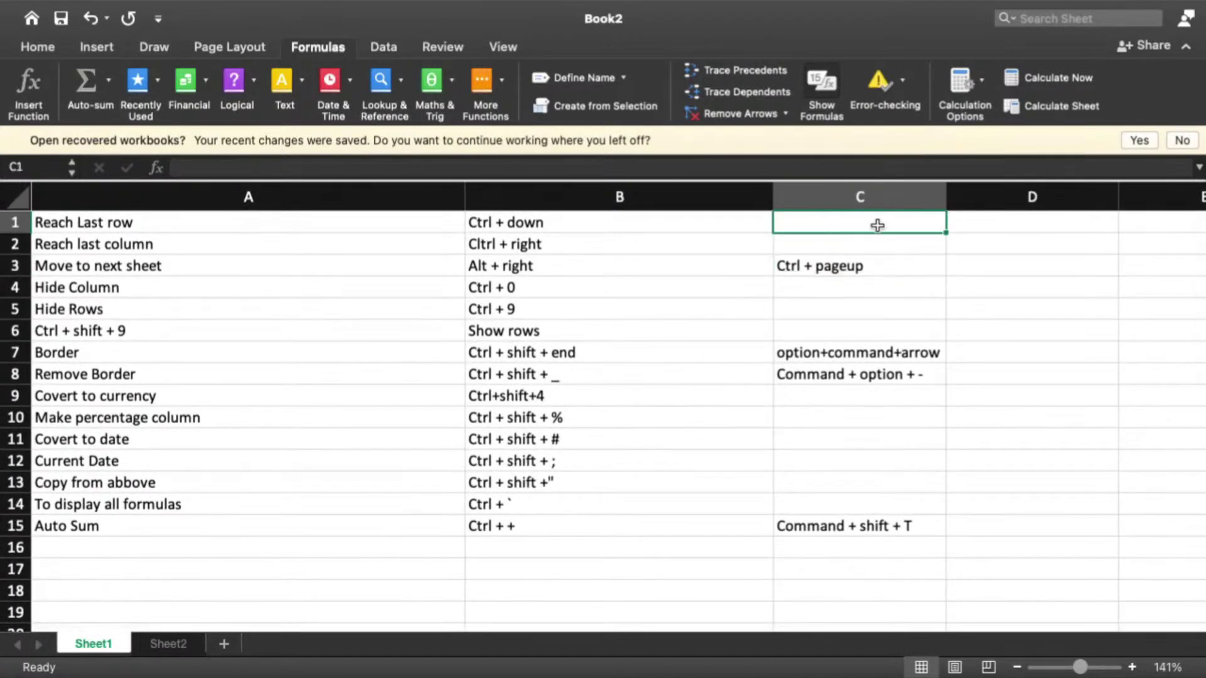
click(880, 316)
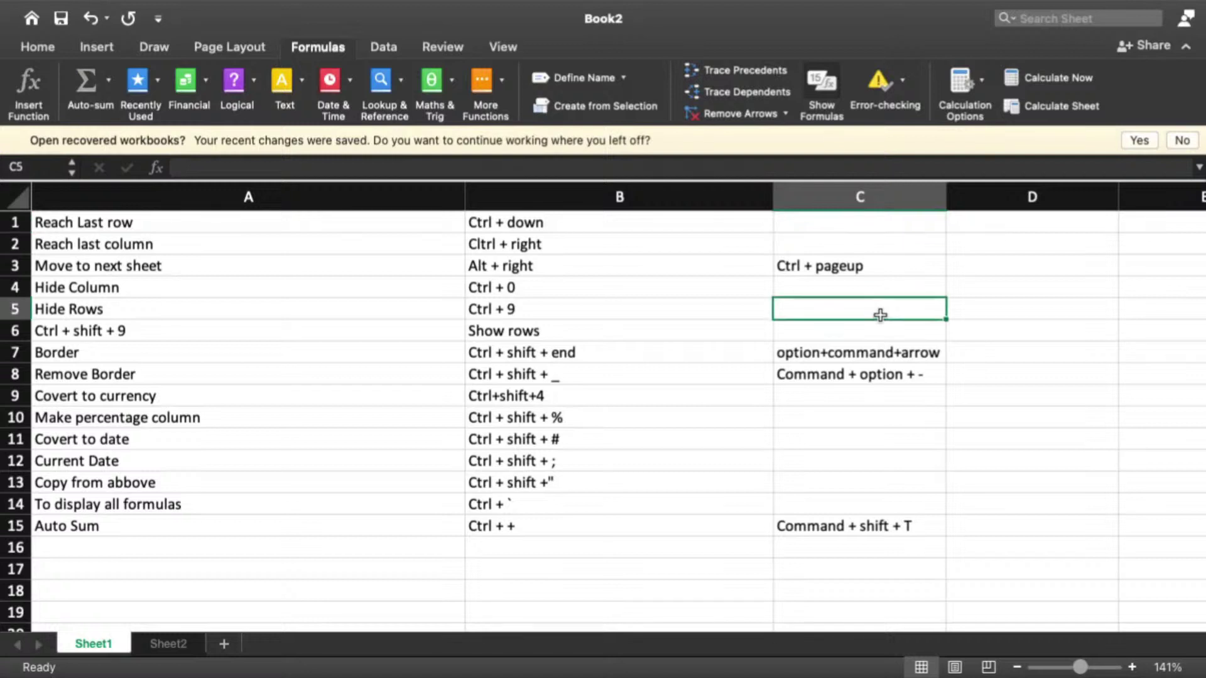
click(878, 267)
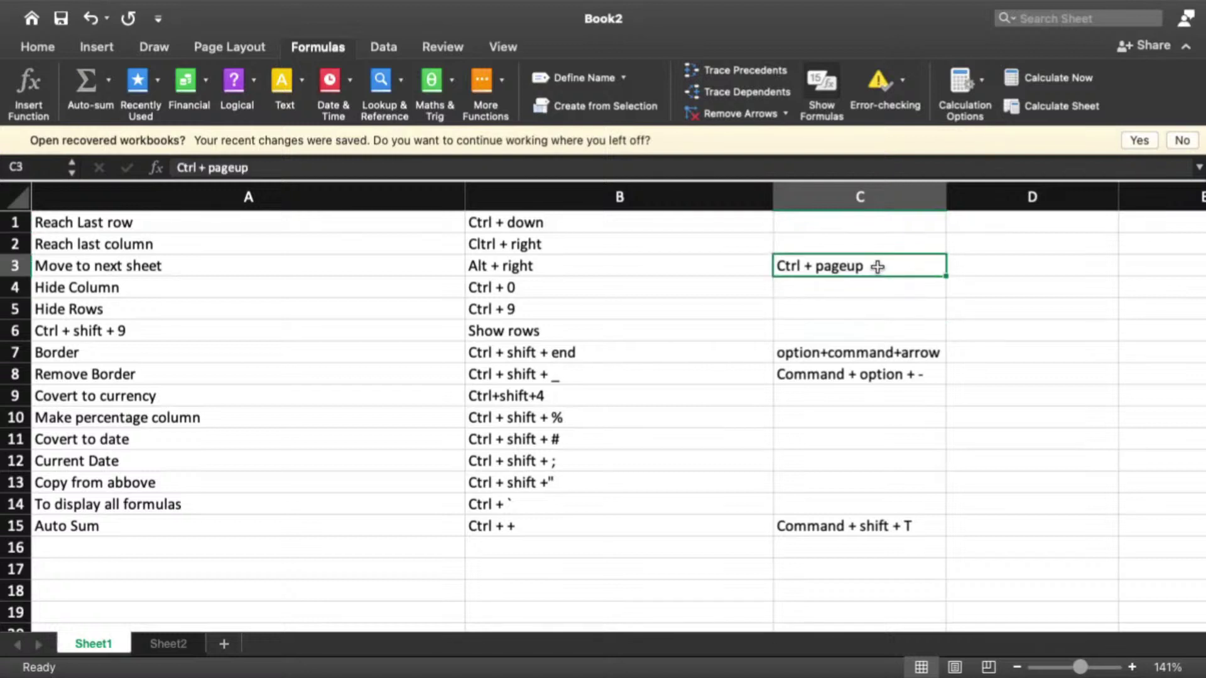
click(282, 296)
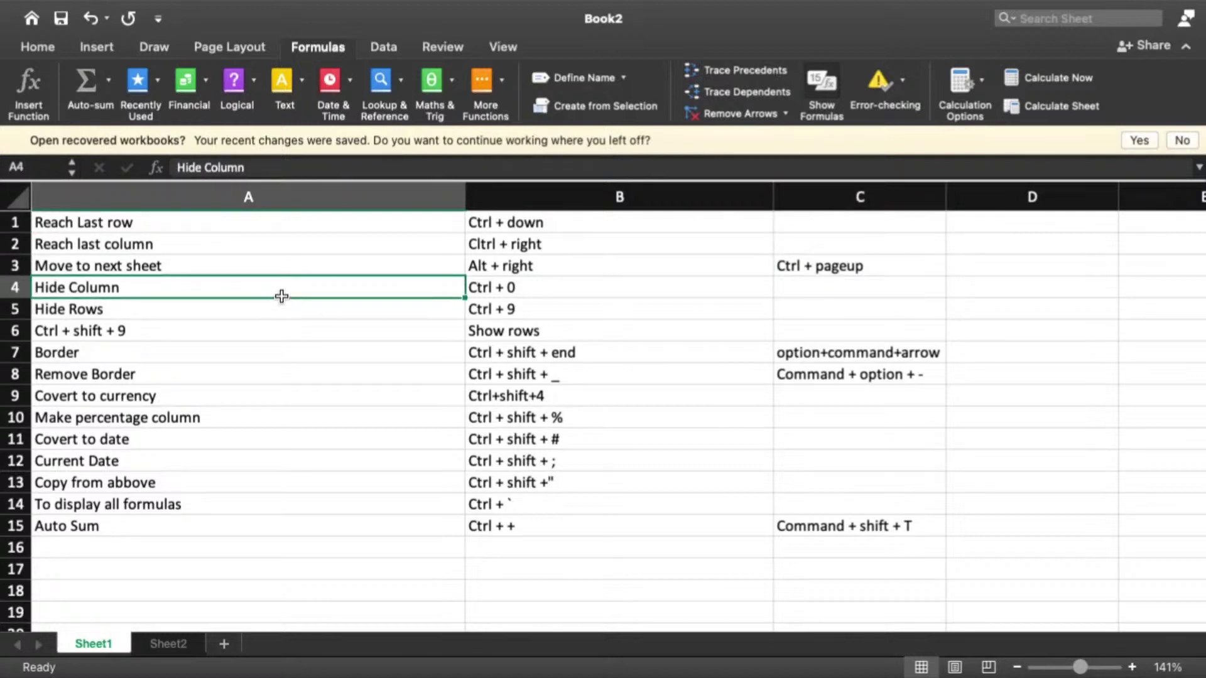
click(305, 313)
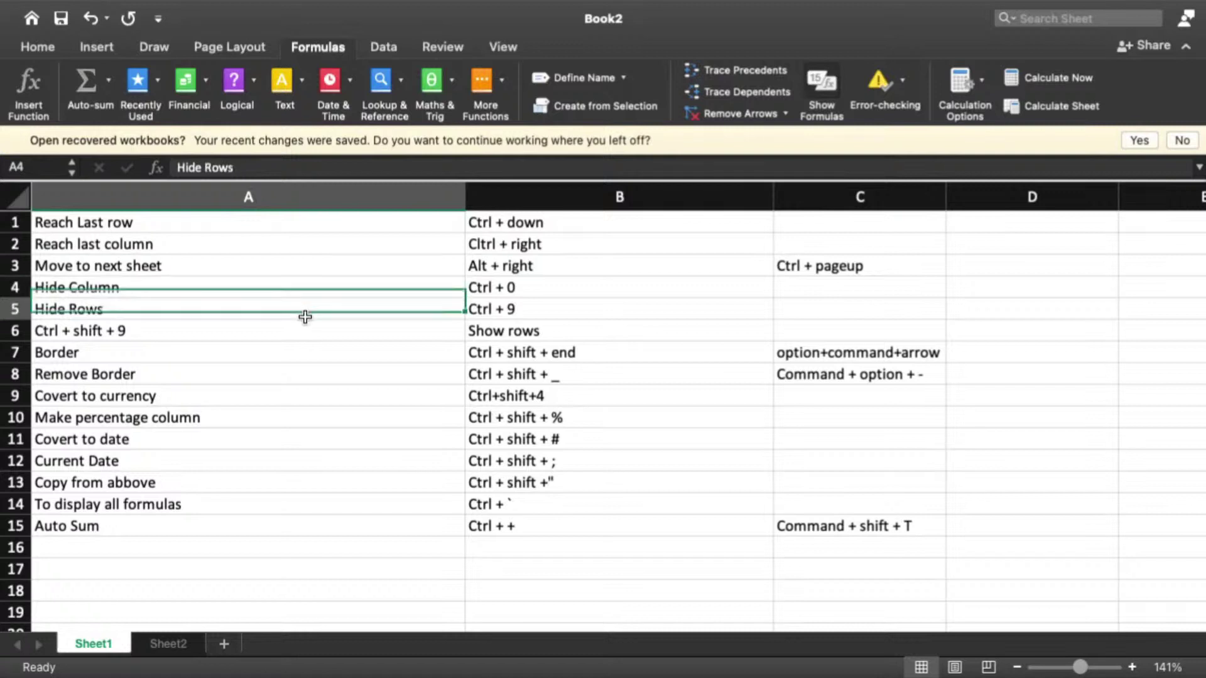
click(856, 274)
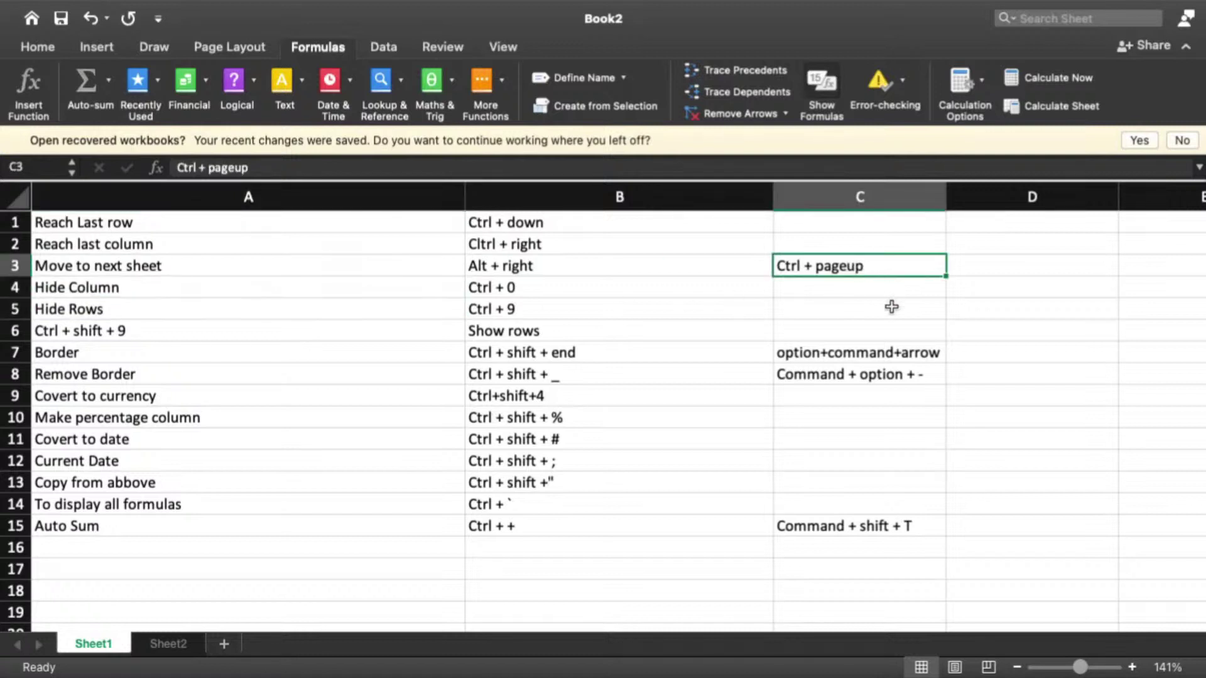
key(ctrl+0)
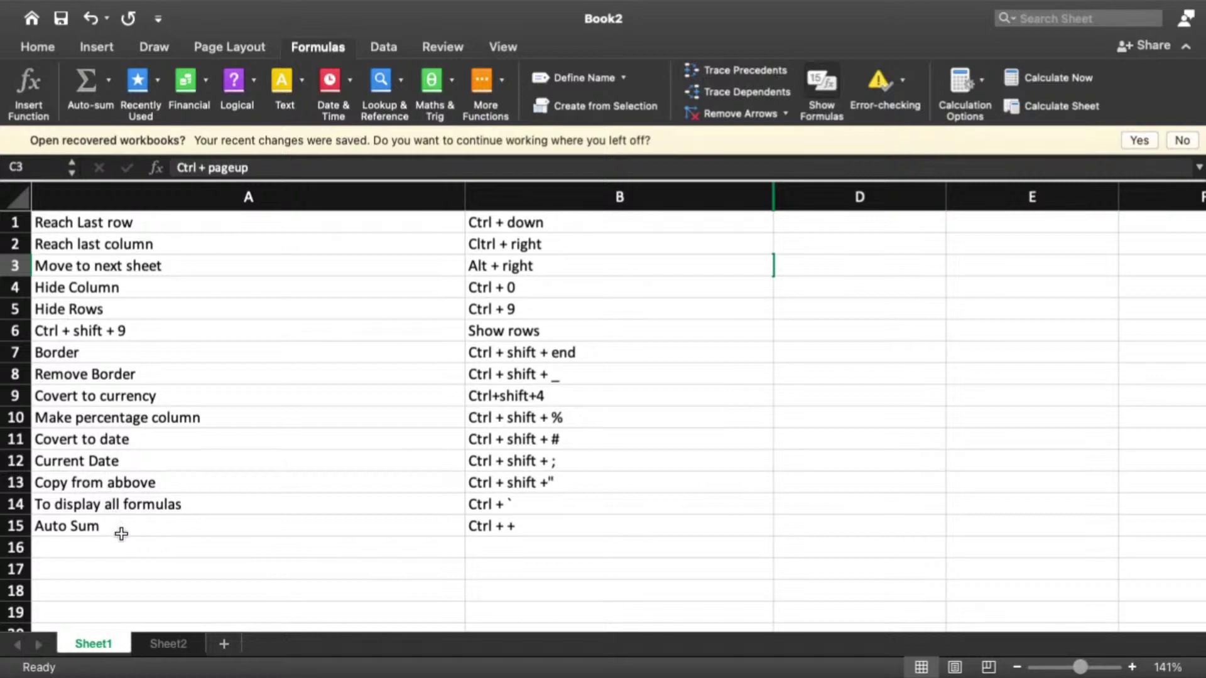
- Hide rows 13 to 15 and unhide them again by selecting across the surrounding rows
drag(120, 529, 129, 484)
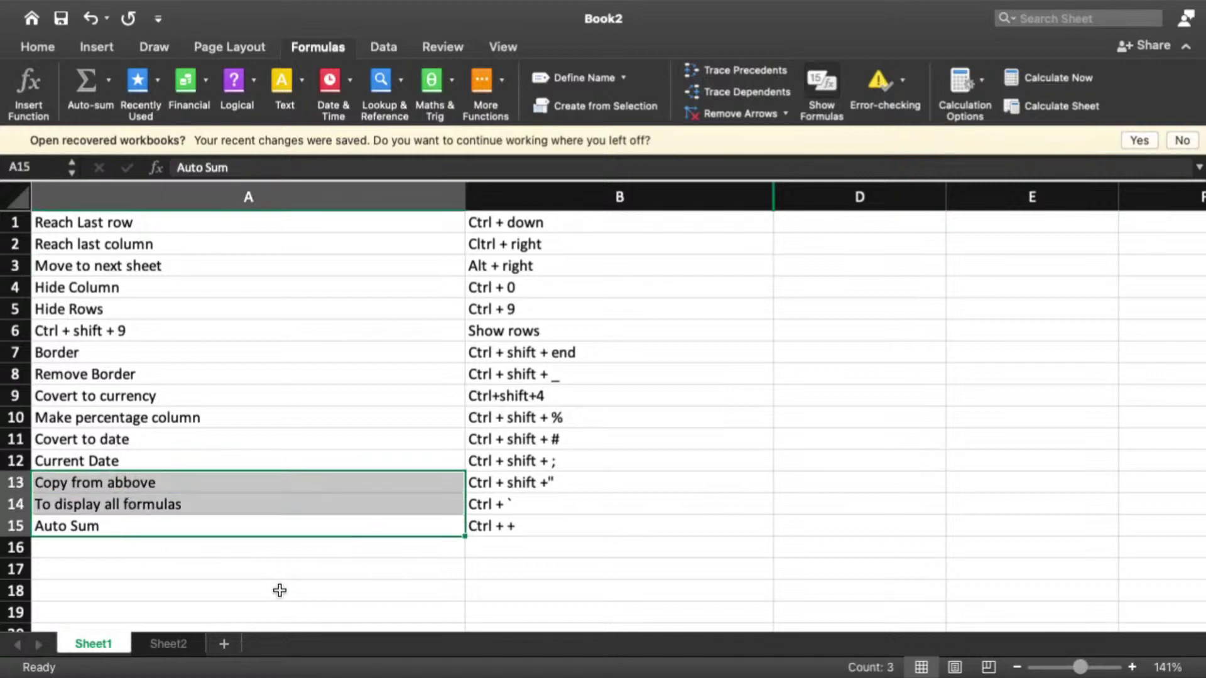
key(ctrl+9)
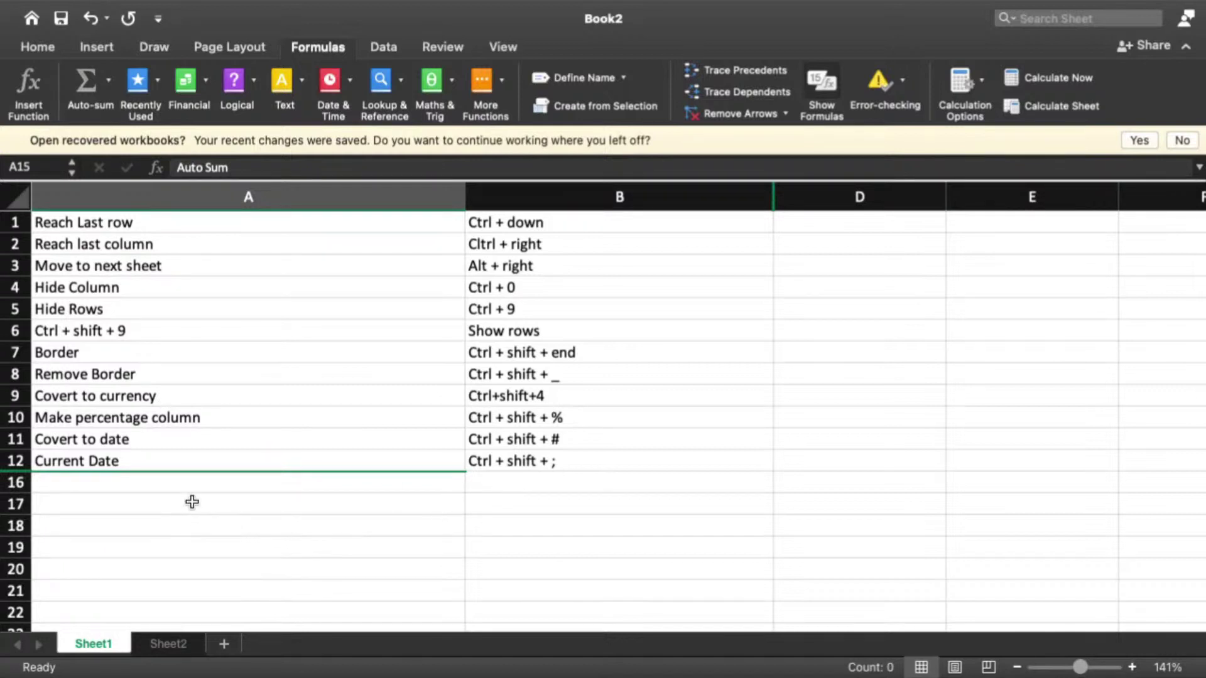
click(182, 483)
drag(184, 472, 182, 465)
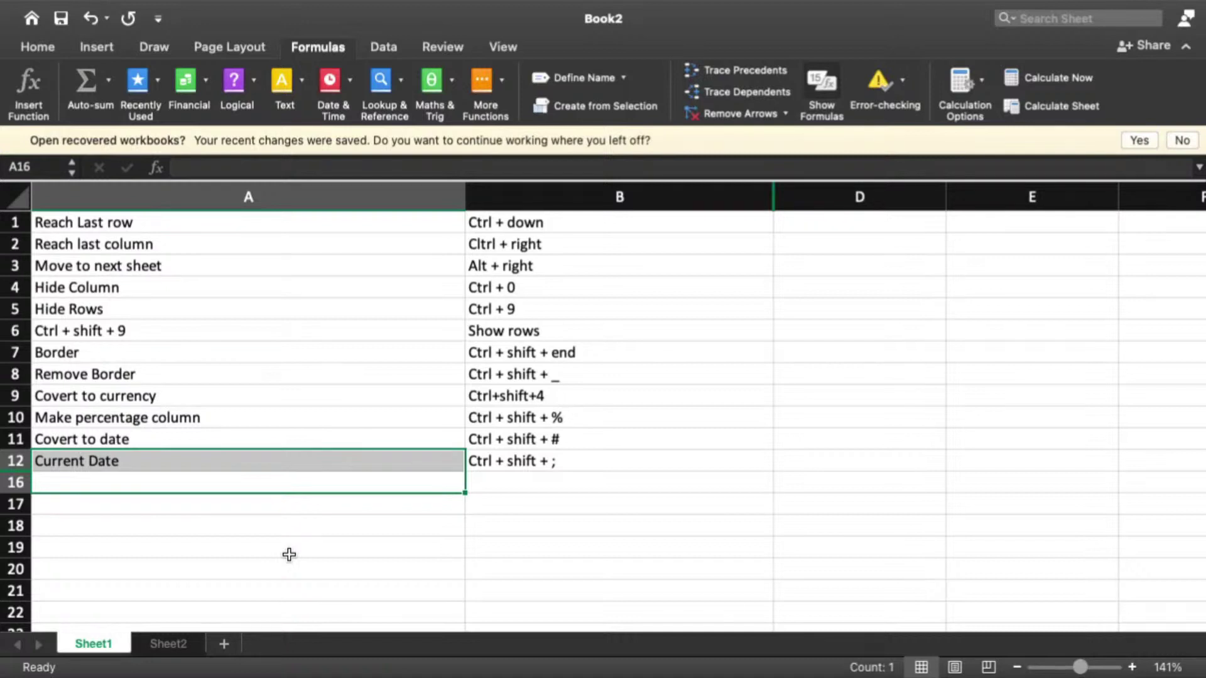
key(ctrl+shift+9)
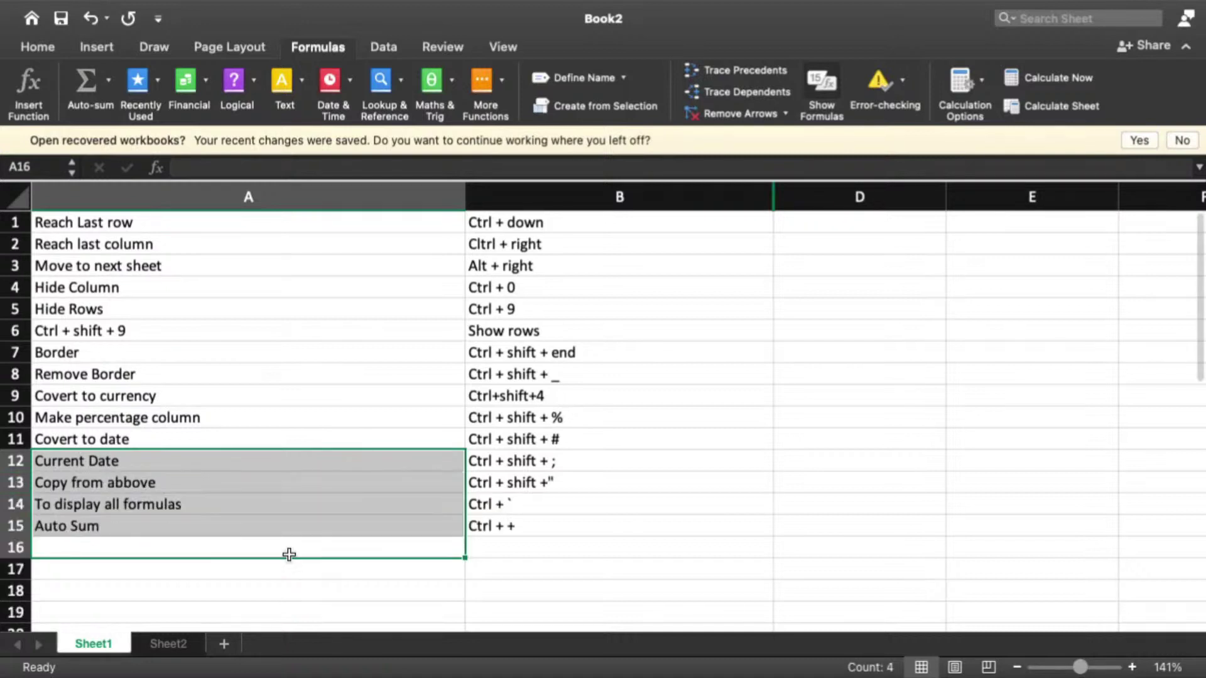
- Unhide column C by selecting across its neighbouring columns B and D
drag(747, 231, 802, 223)
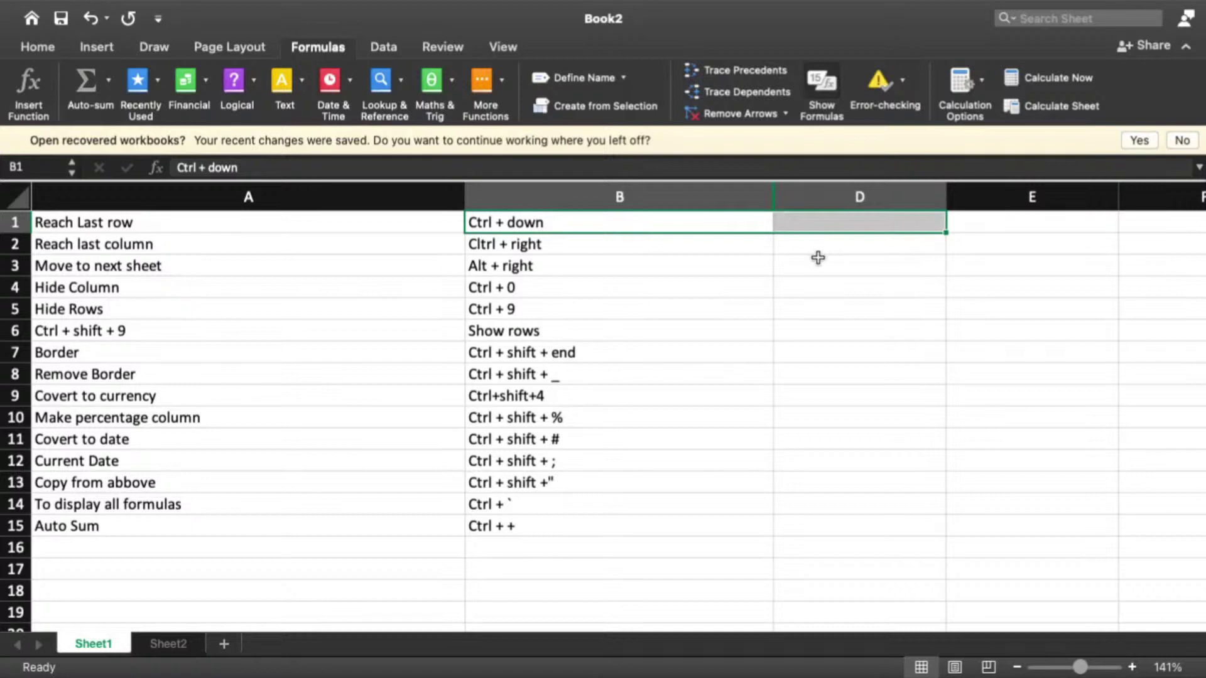
key(ctrl+shift+0)
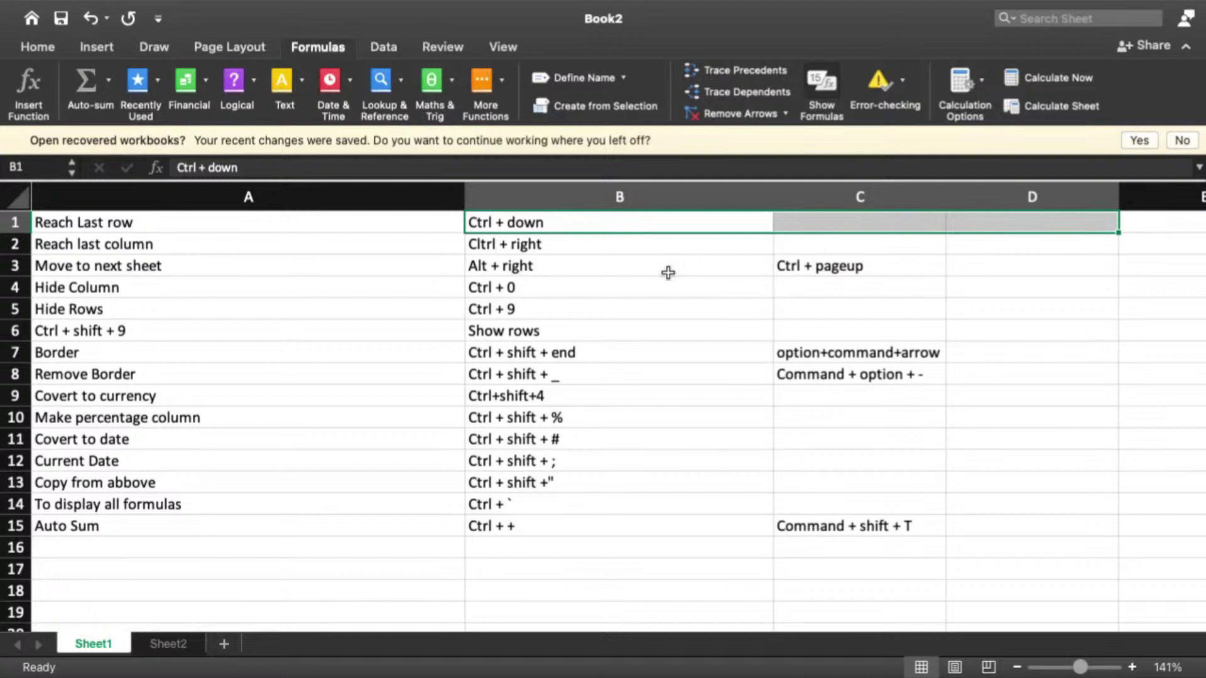
- Apply horizontal and vertical borders to the shortcut list in A1:B15
click(253, 352)
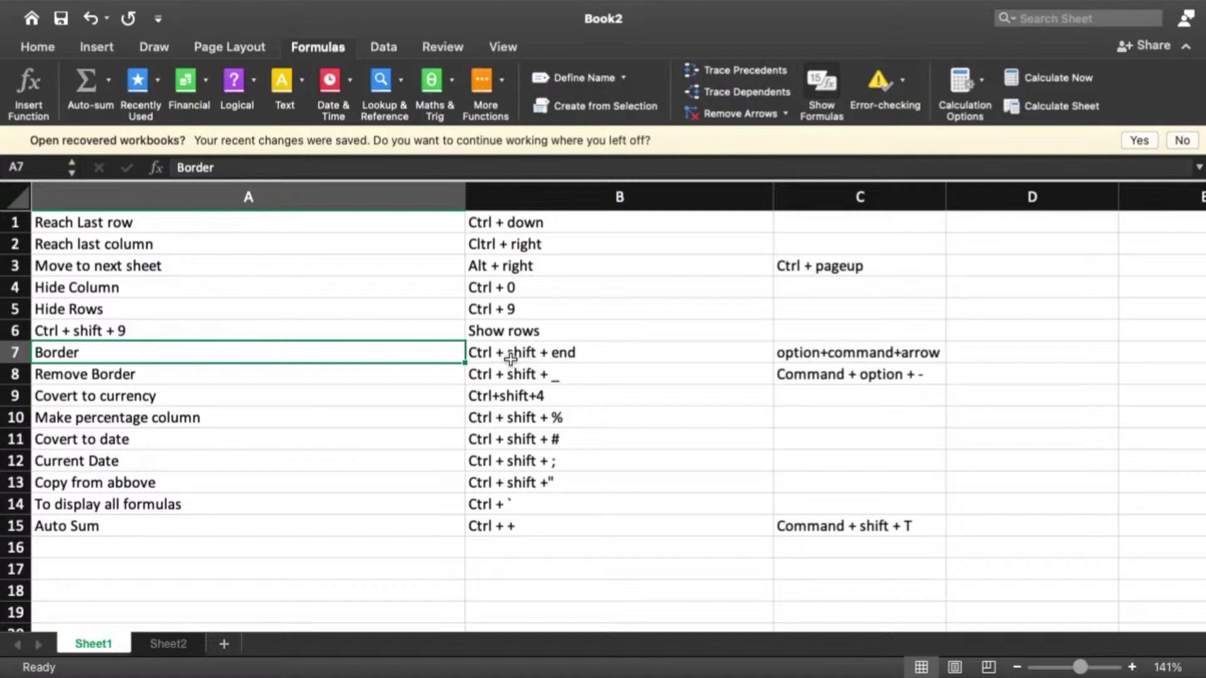
click(475, 352)
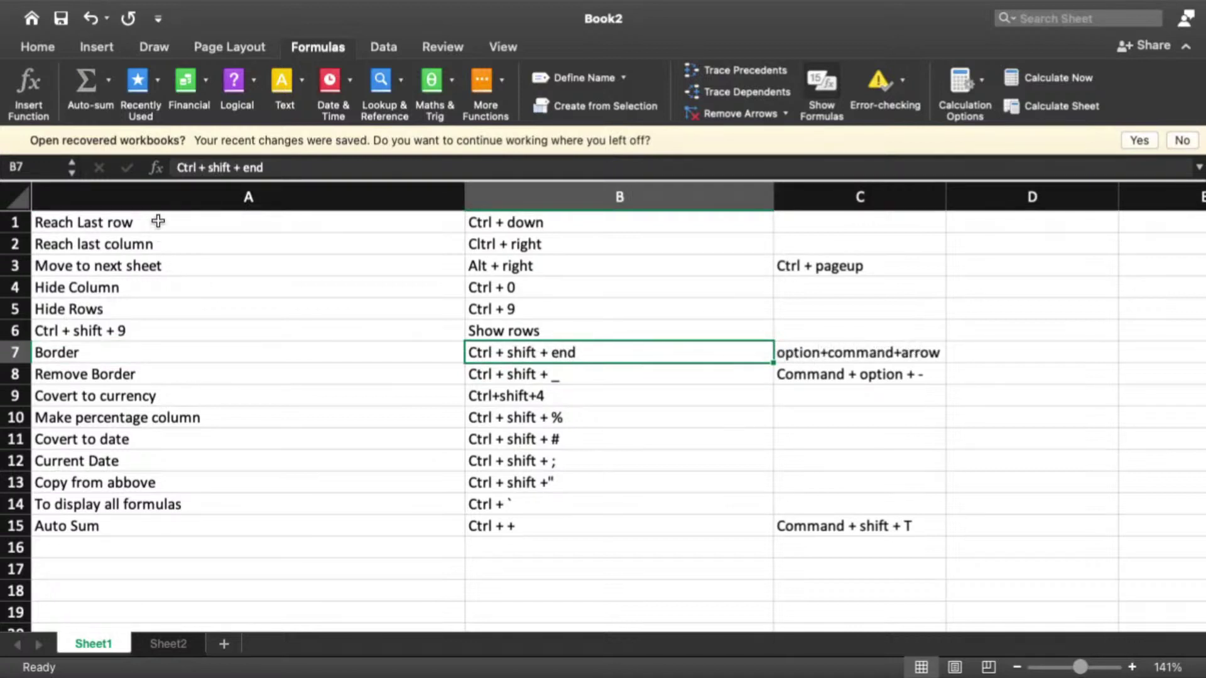
drag(157, 221, 573, 525)
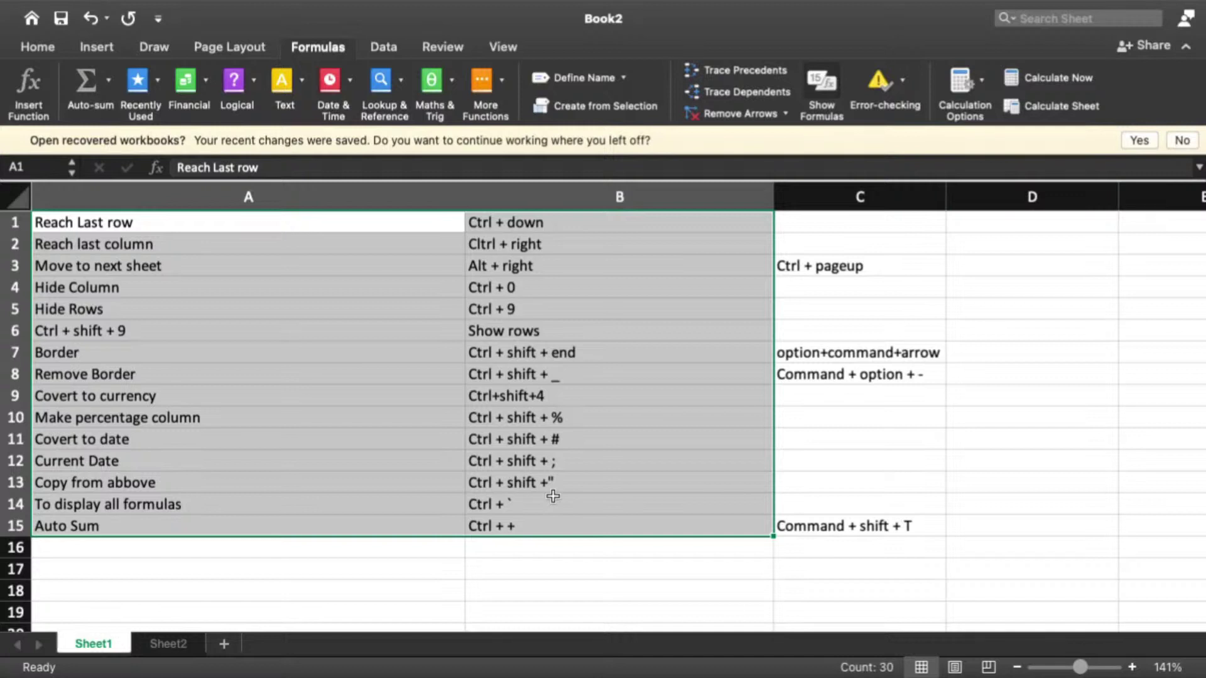
click(562, 568)
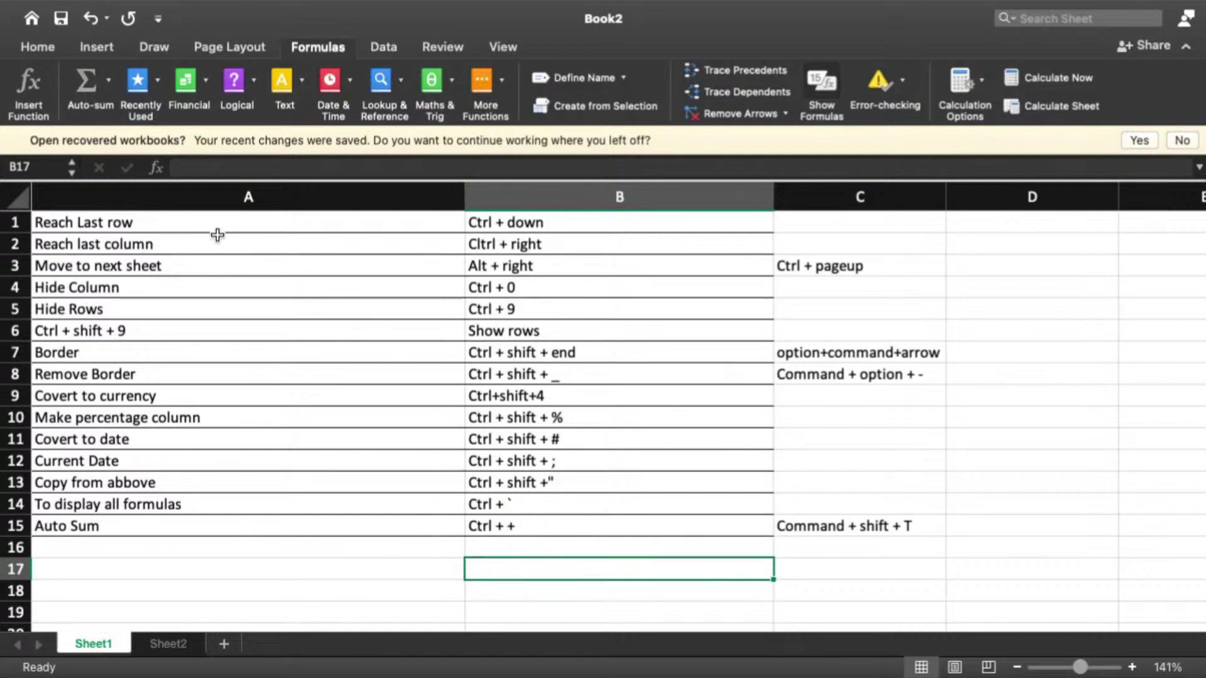
click(214, 220)
drag(214, 219, 586, 524)
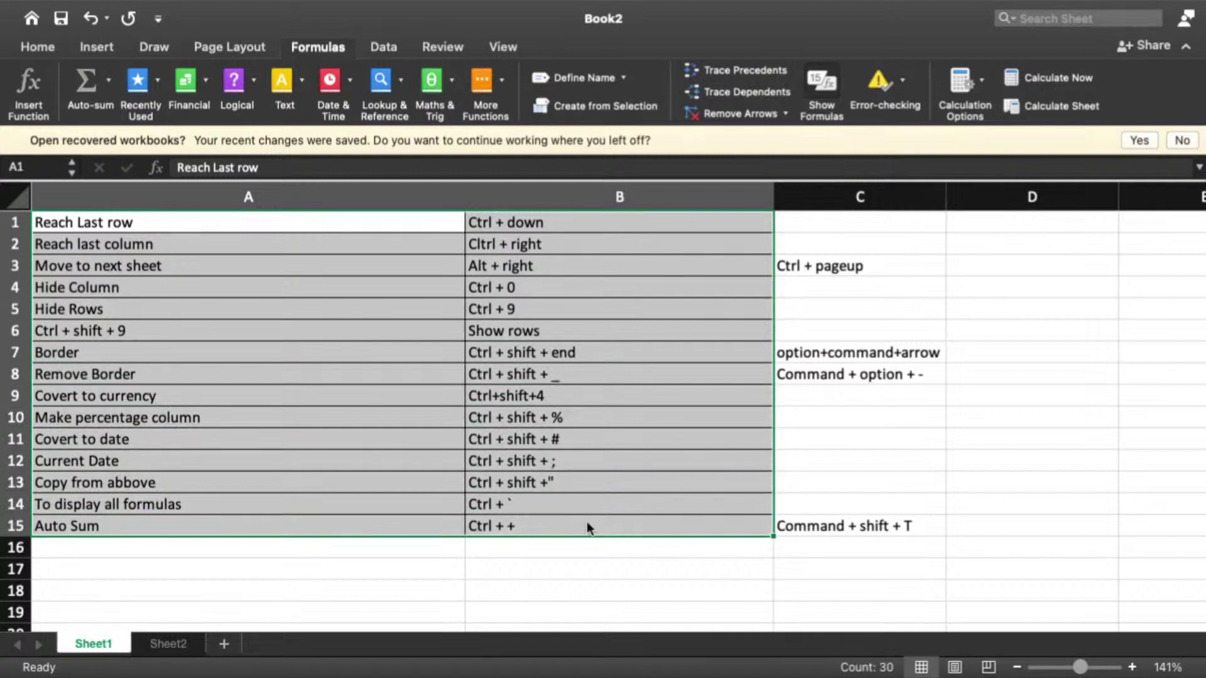
drag(571, 596, 573, 606)
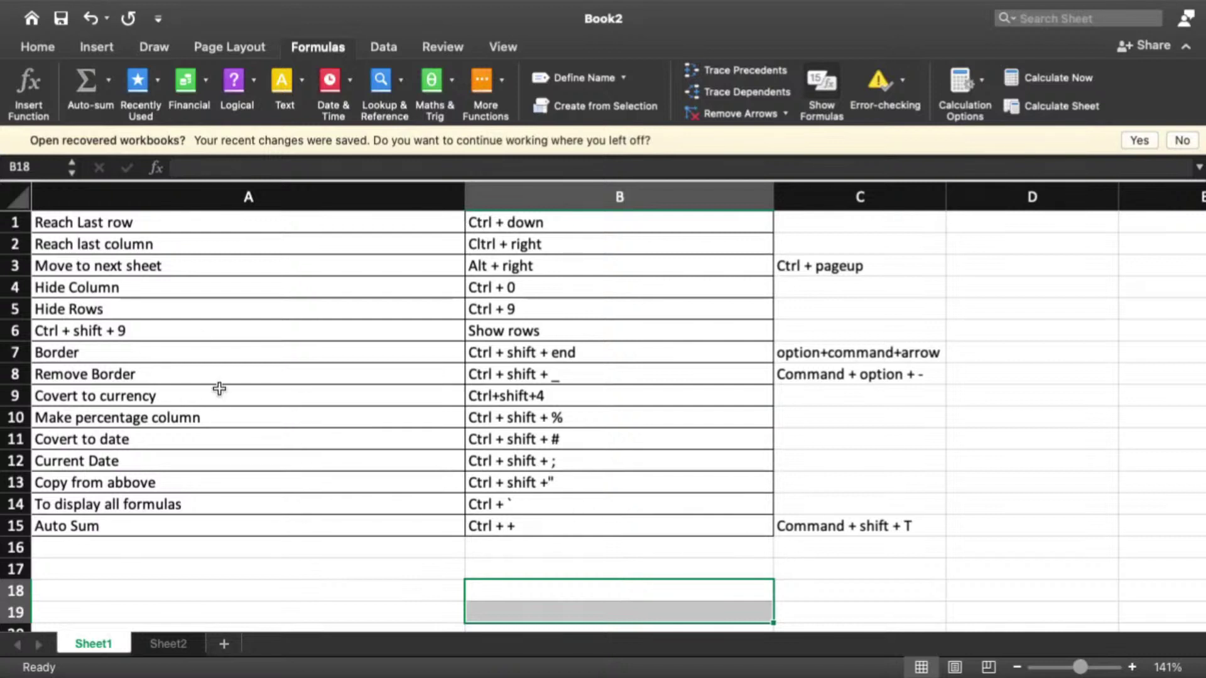
- Remove all borders from the shortcut list in A1:B15
drag(246, 220, 602, 526)
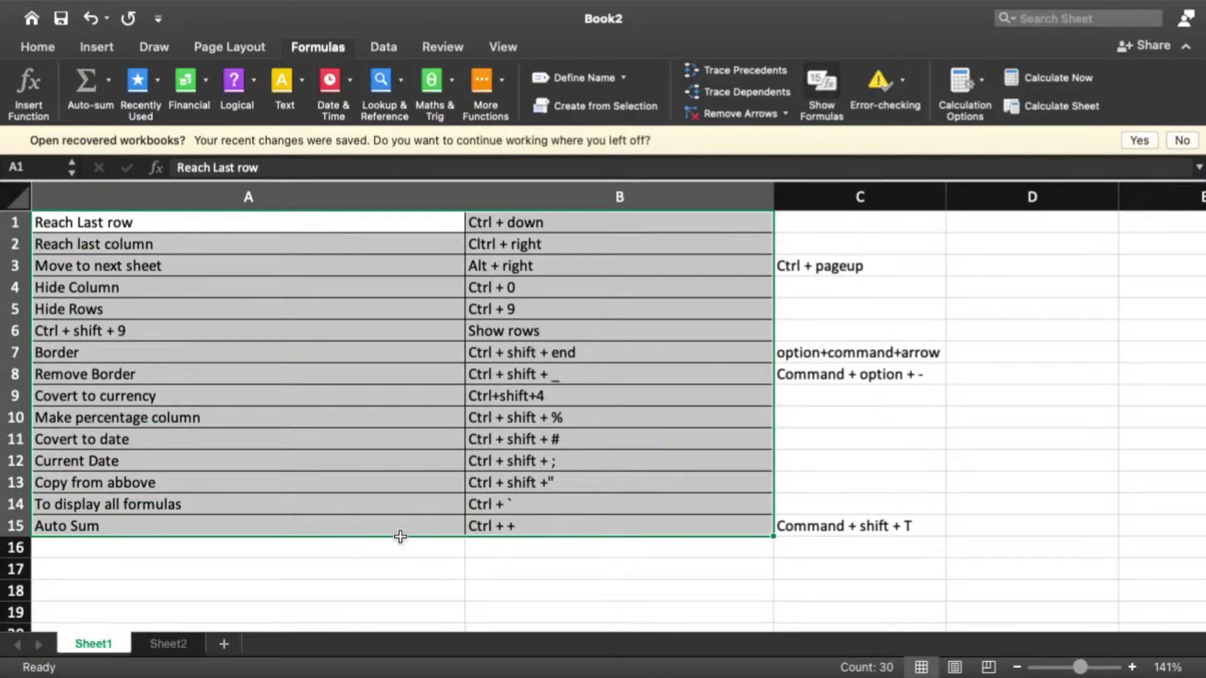
click(379, 571)
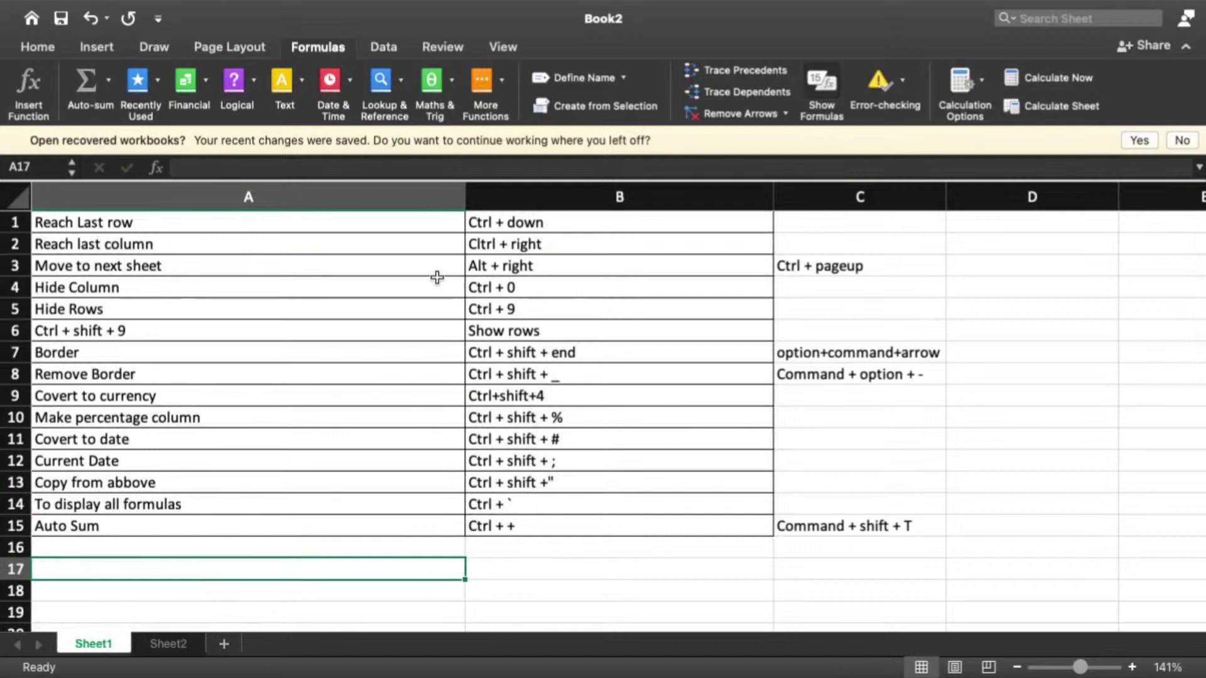
click(307, 226)
drag(306, 227, 610, 528)
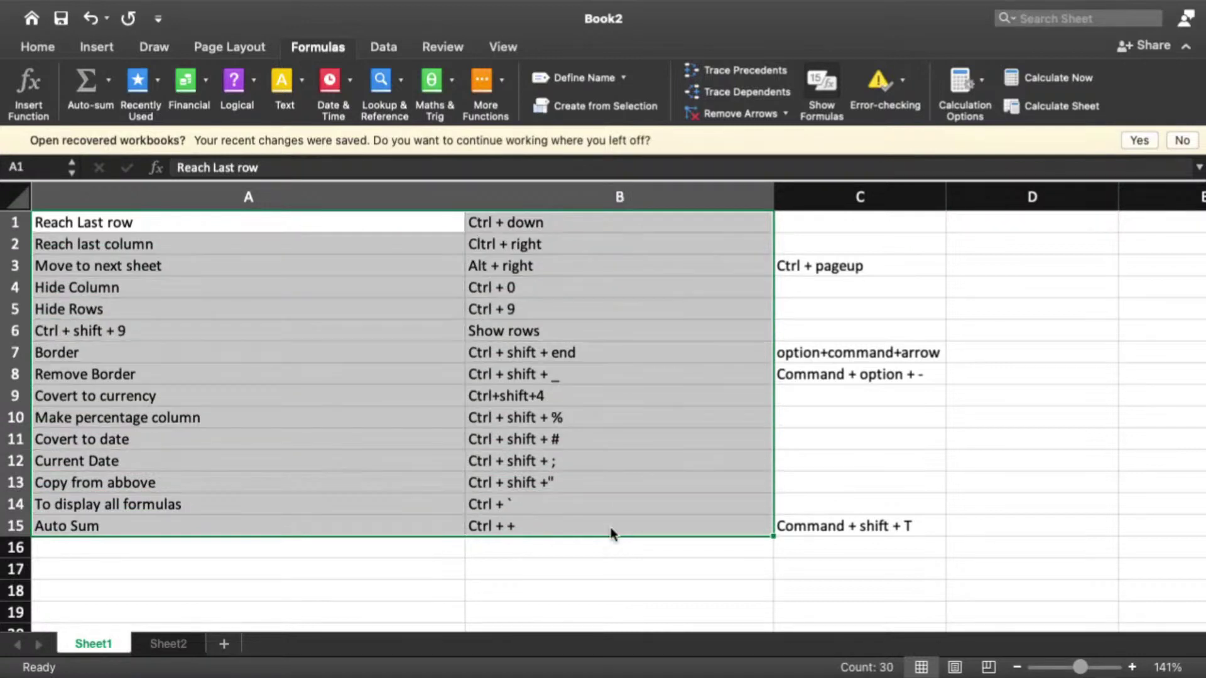
click(579, 568)
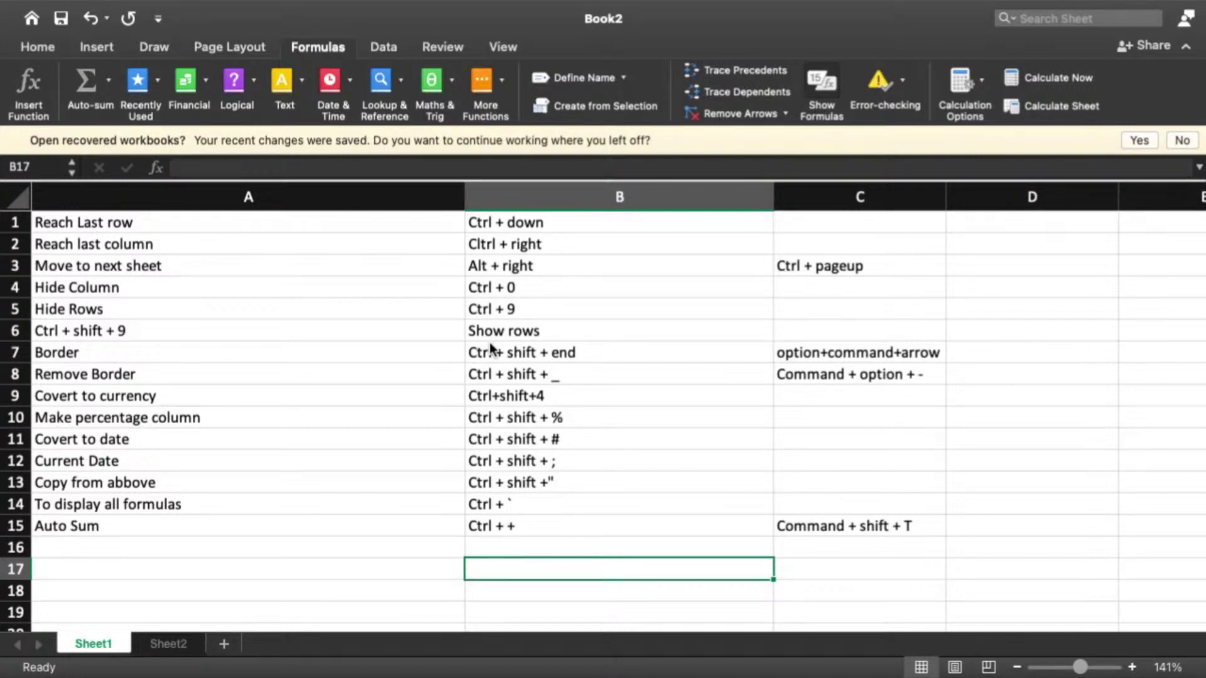
- On Sheet2, widen column A to about 19.50 and enter 123, 567 and 12312 in A1:A3
click(164, 647)
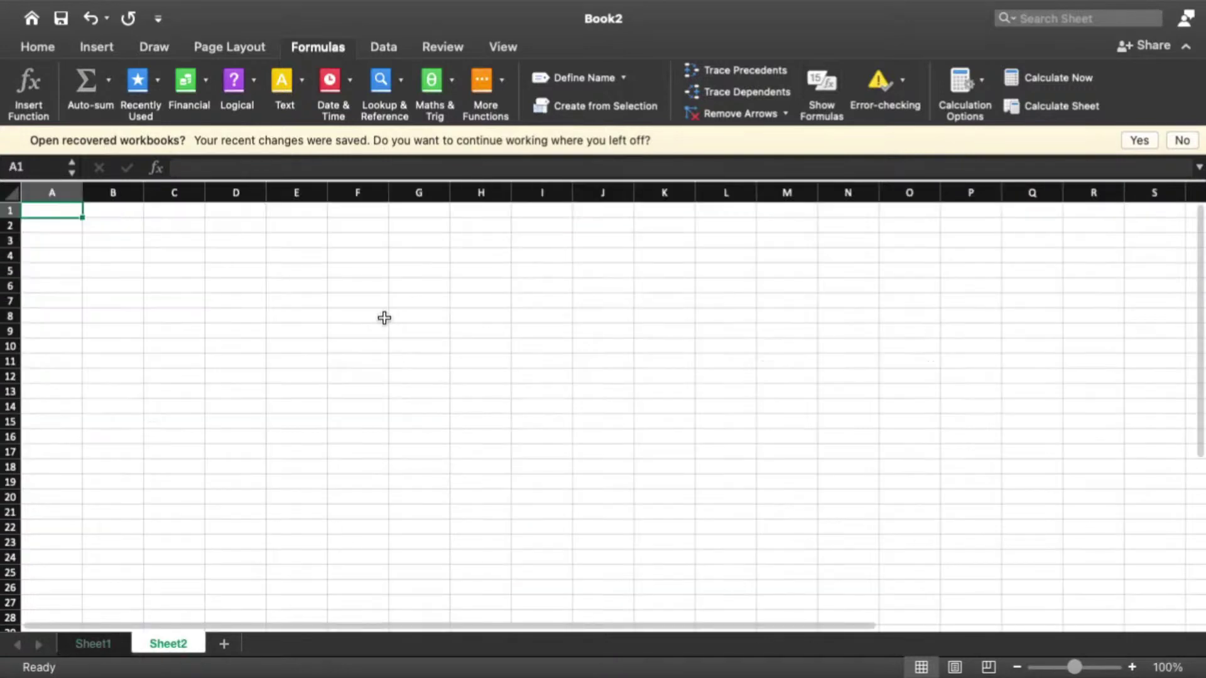
drag(83, 193, 137, 192)
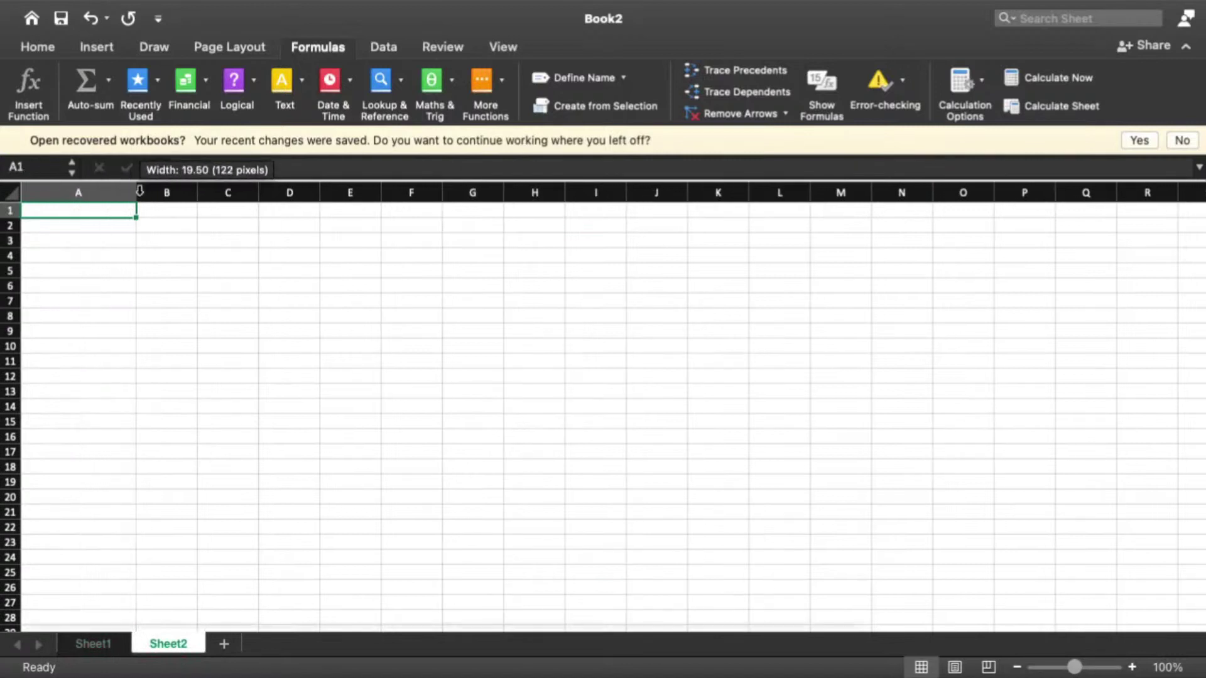
text(123)
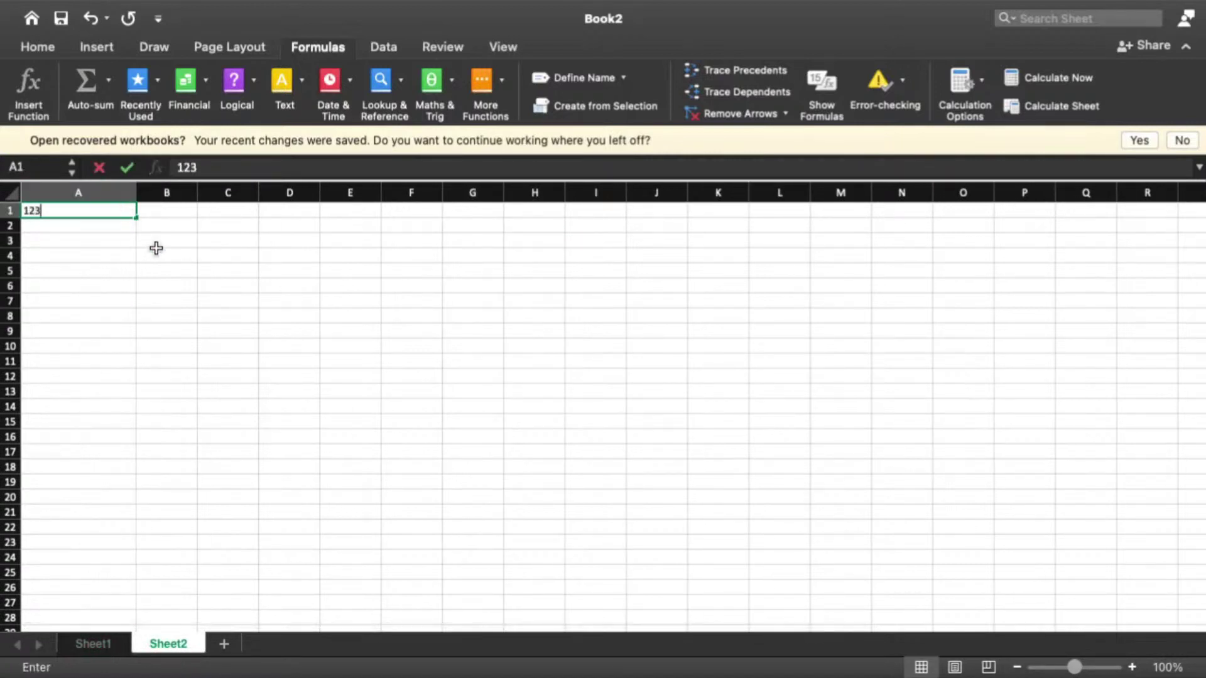
key(Return)
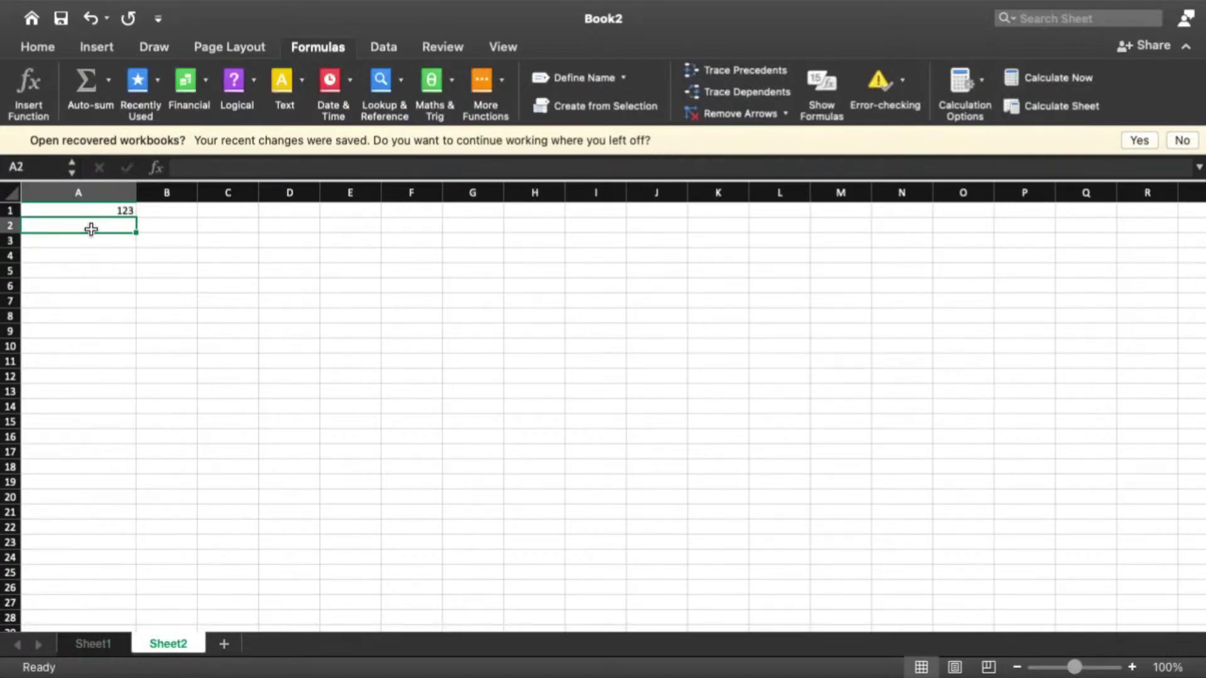
text(567)
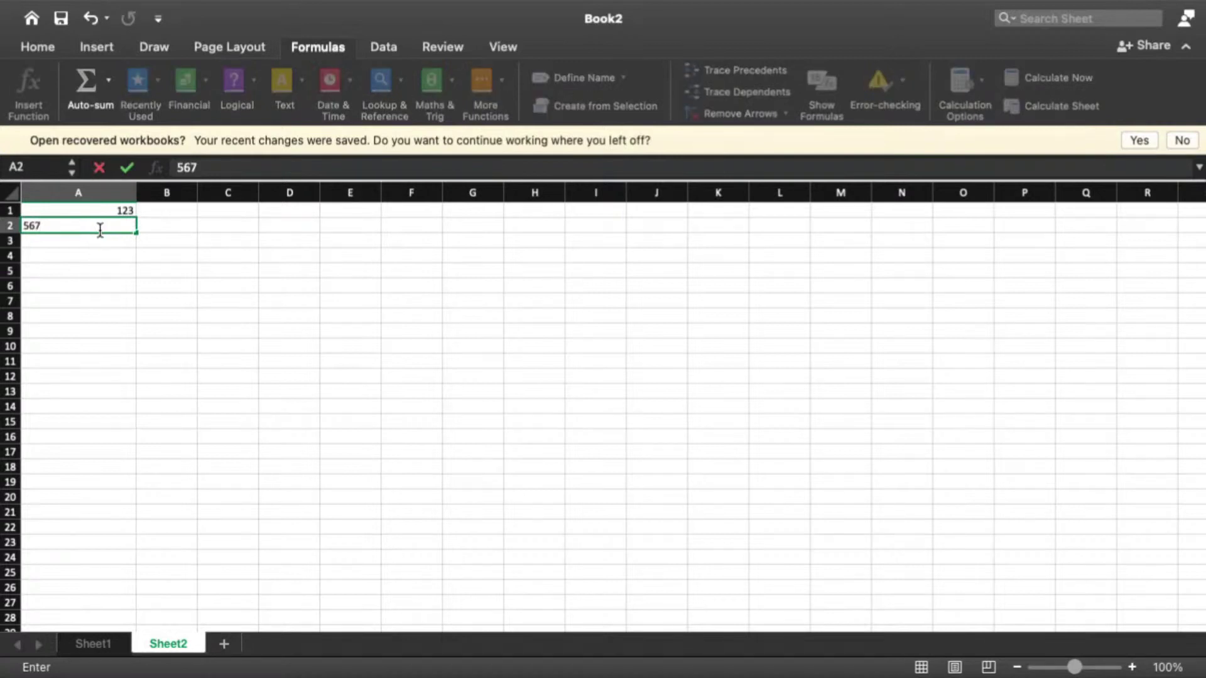
key(Return)
text(12312)
key(Return)
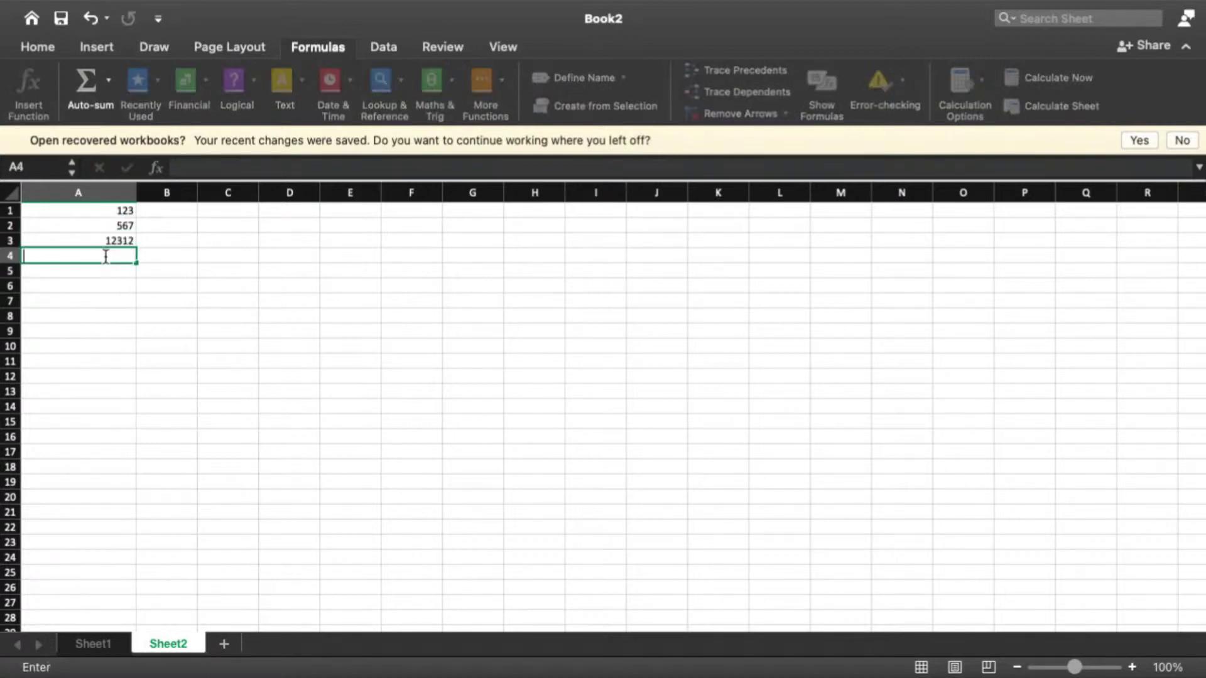
- Continue the column A data with 12312 in each of A4:A8 and 123 in A9
text(12312)
key(Return)
text(12312)
key(Return)
text(1)
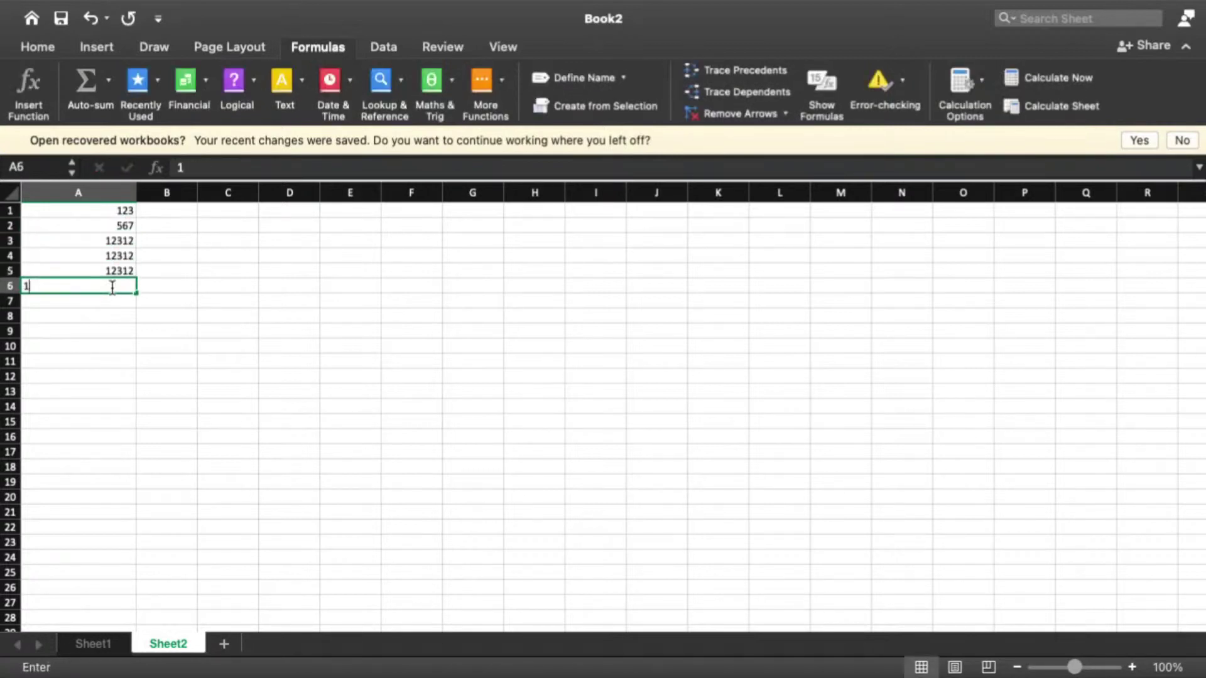
text(2312)
key(Return)
text(12312)
key(Return)
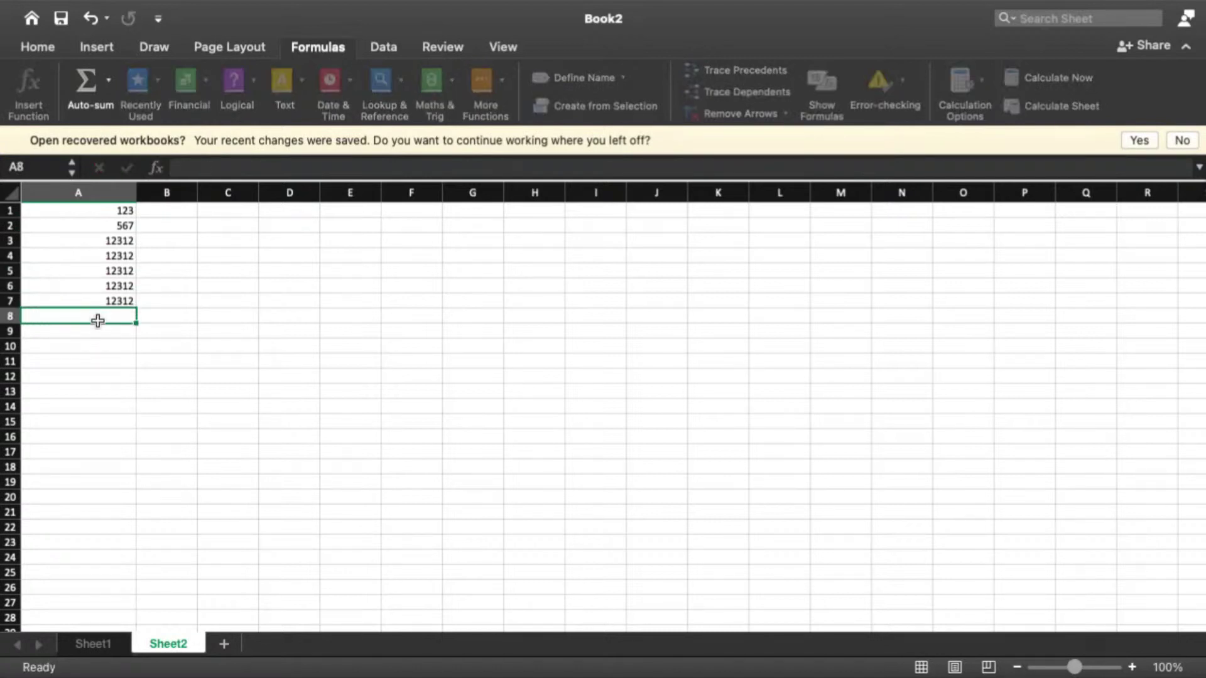
text(12312)
key(Return)
text(123)
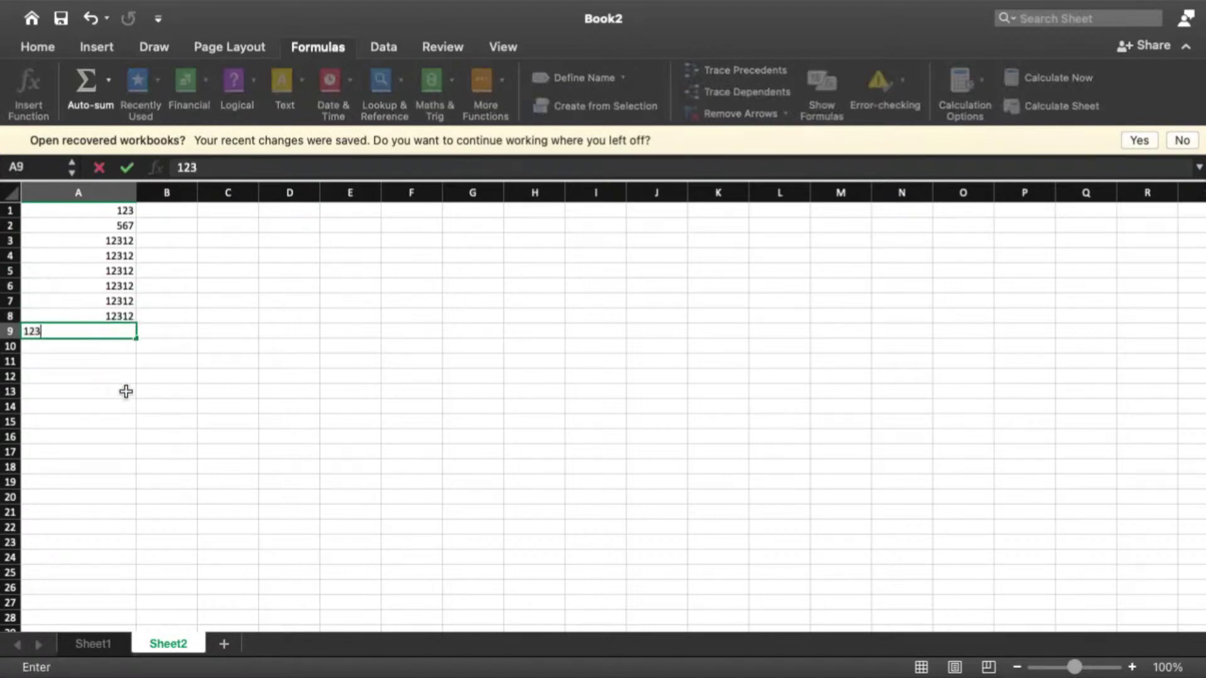
click(161, 426)
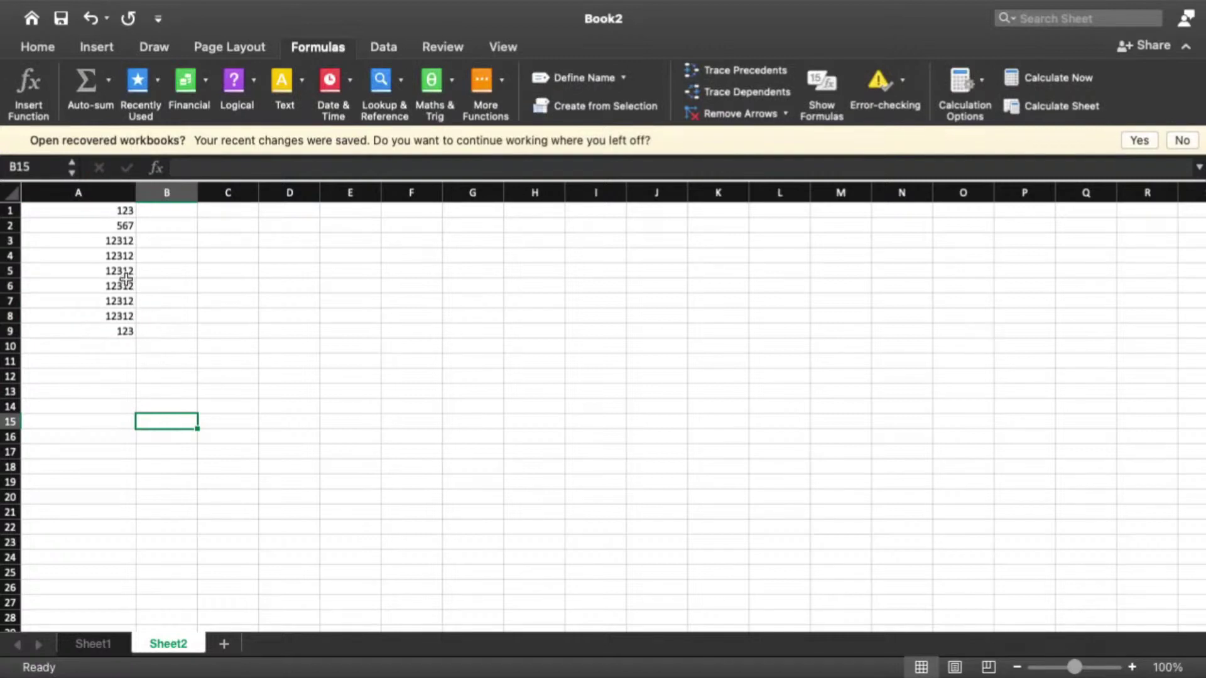
- Check the currency shortcut in the Sheet1 list, then format A1:A9 on Sheet2 as currency
click(89, 643)
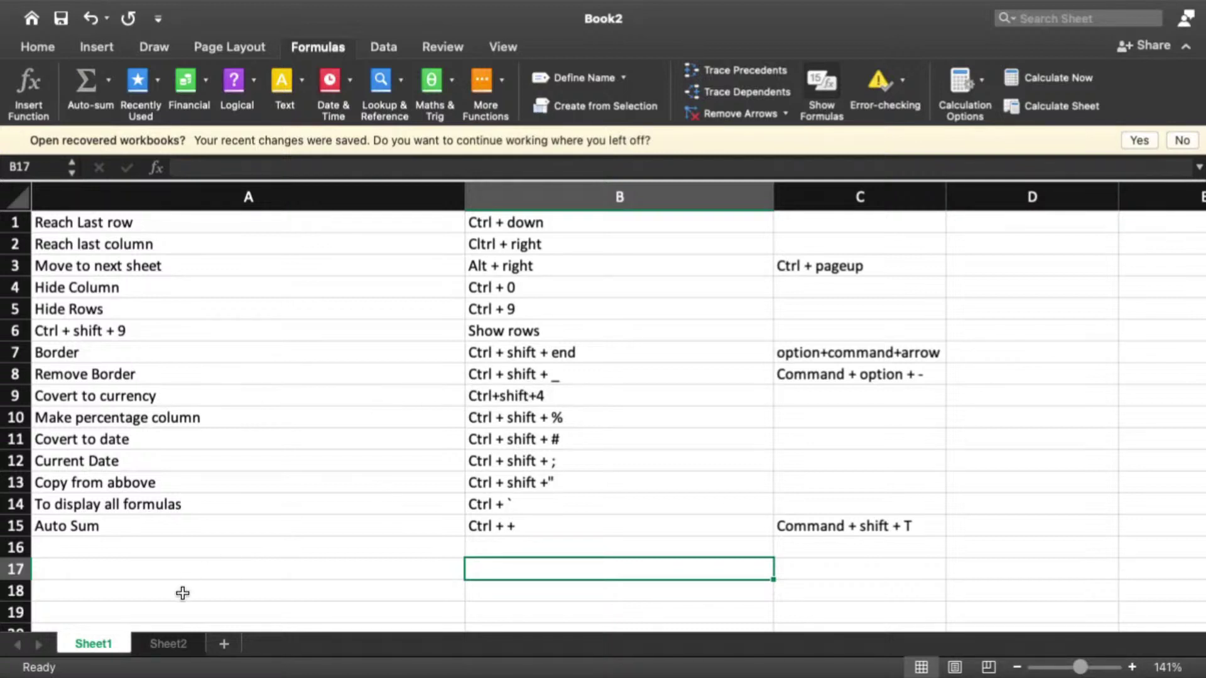
click(169, 644)
drag(122, 210, 125, 331)
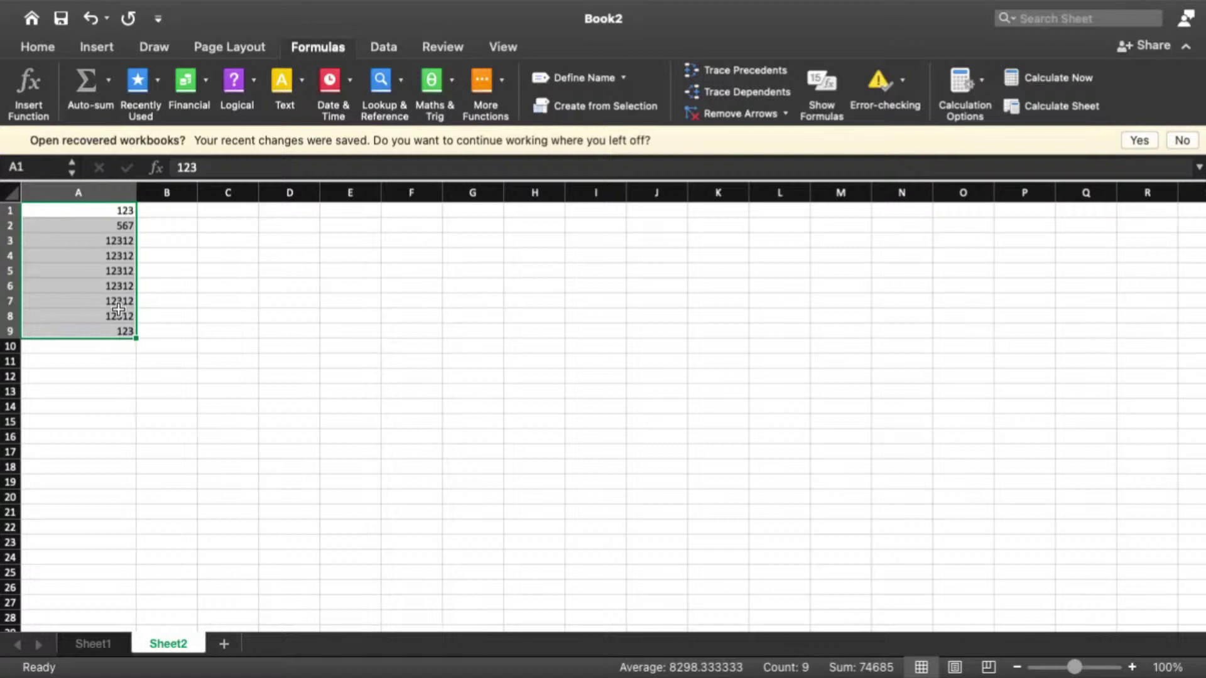
key(ctrl+shift+4)
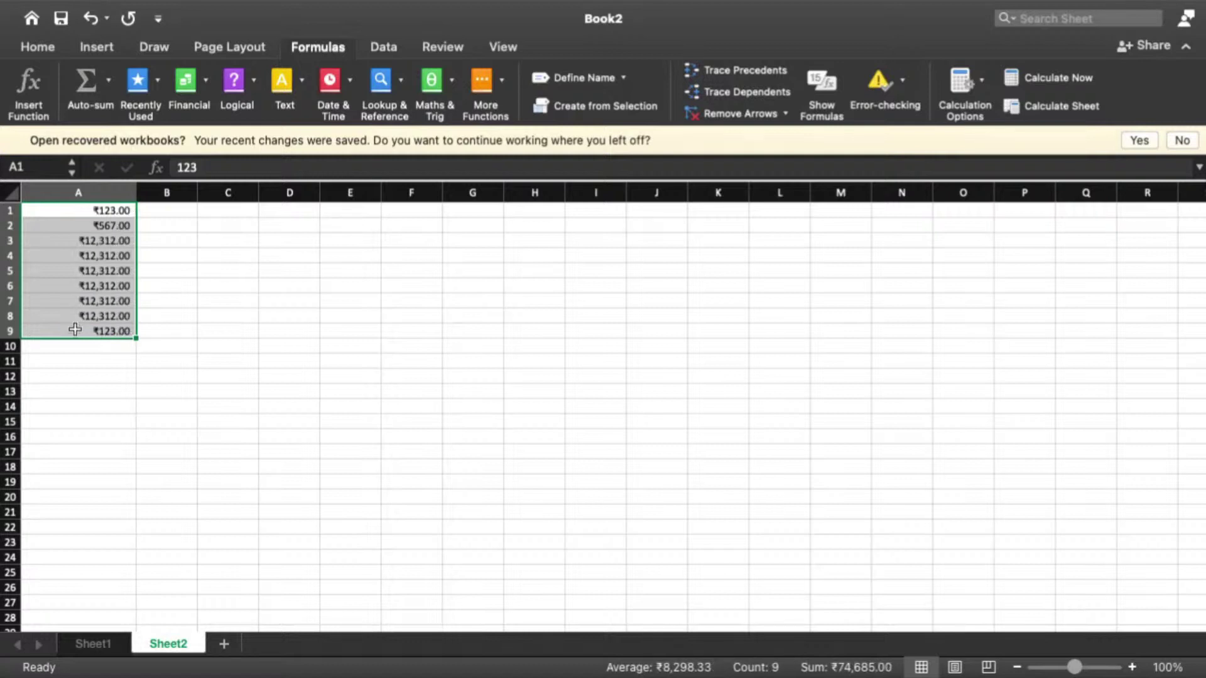
click(132, 348)
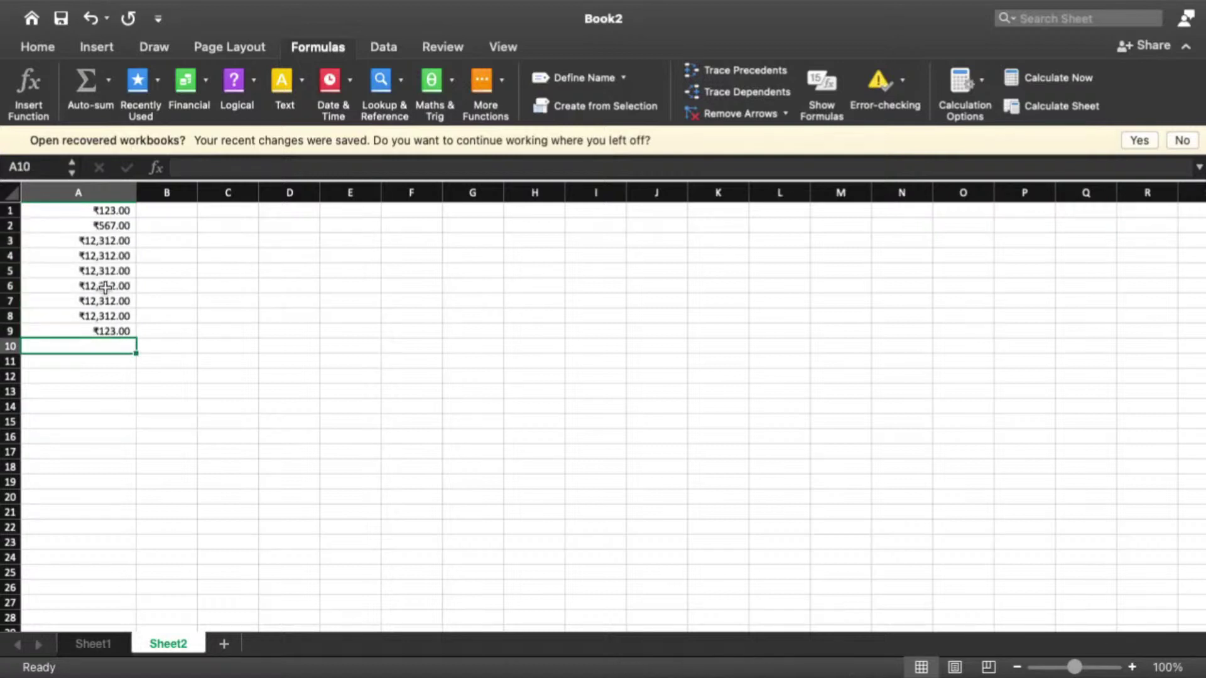
drag(104, 211, 109, 328)
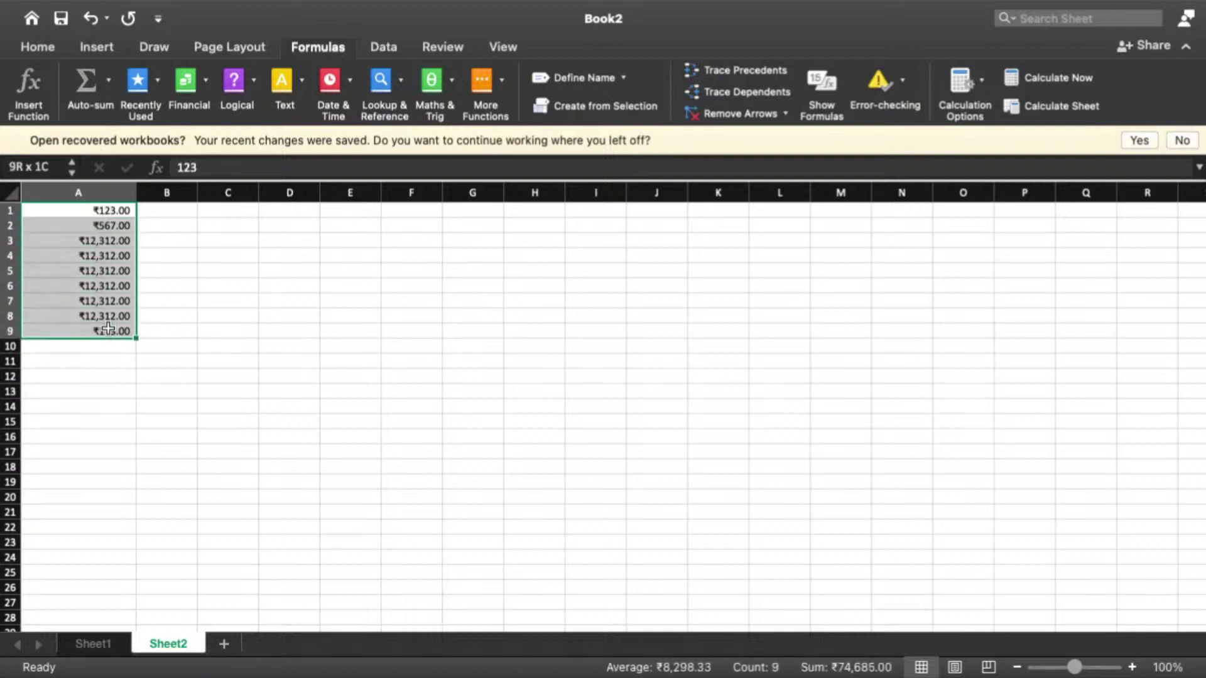
click(198, 388)
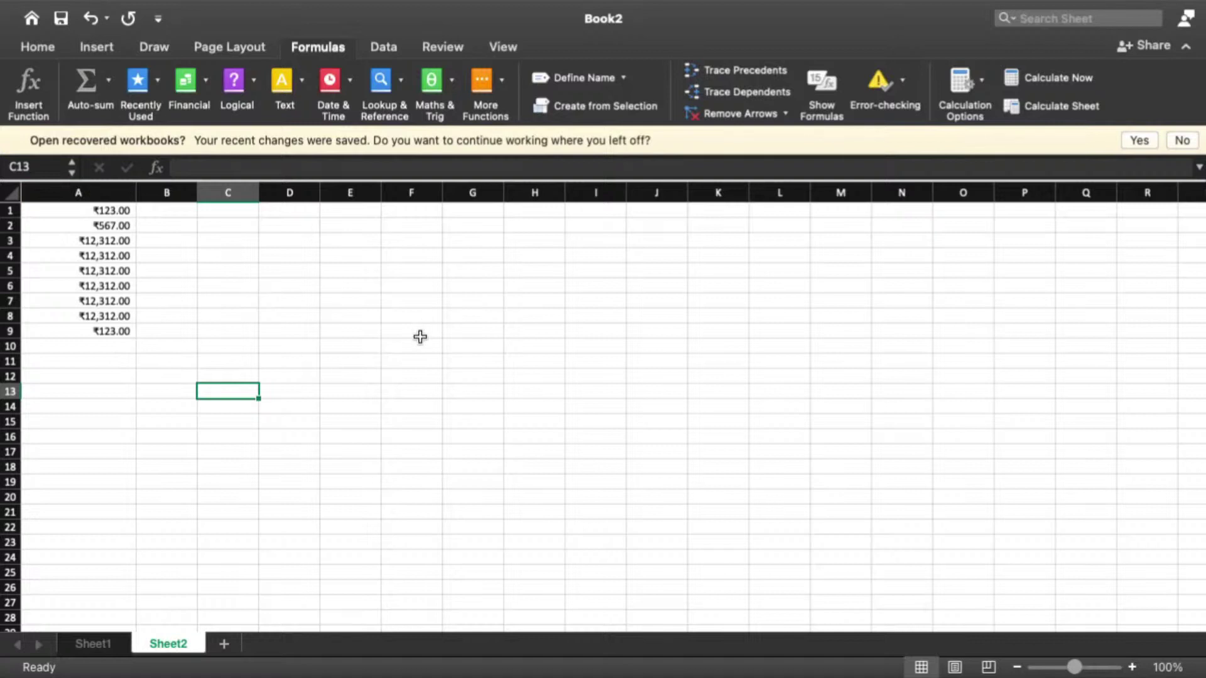
- Check the percentage shortcut on Sheet1, then apply the percentage format to the empty cells C1:C9 on Sheet2
click(93, 644)
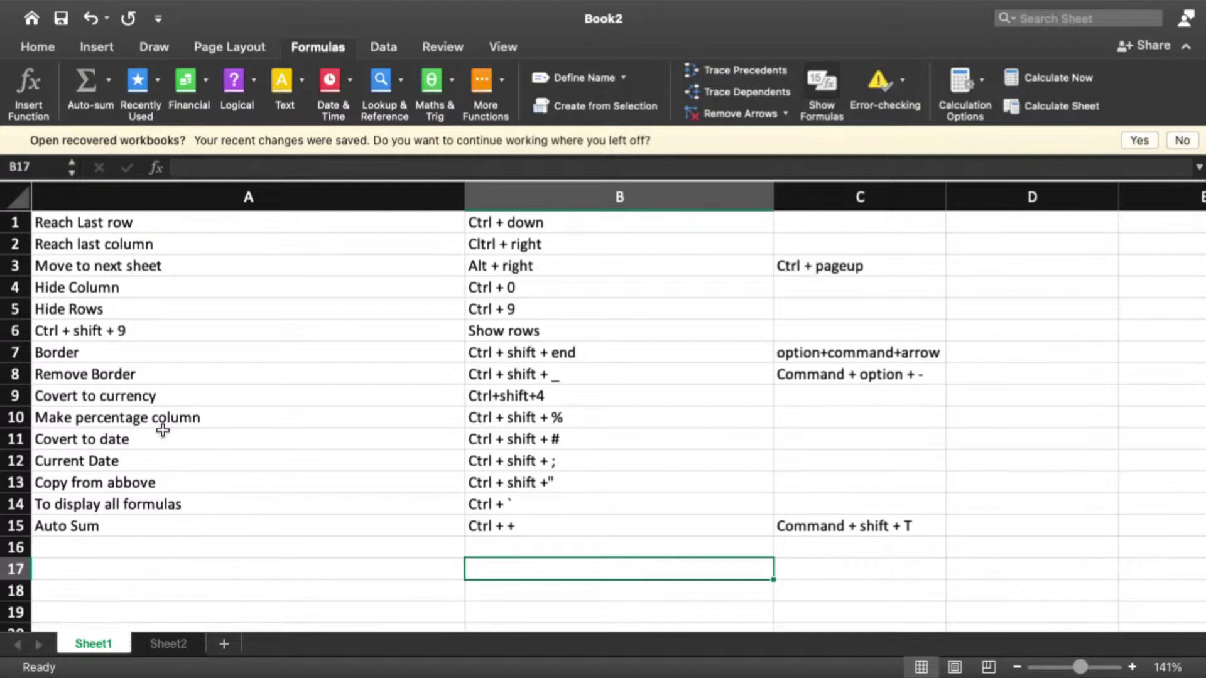
click(167, 645)
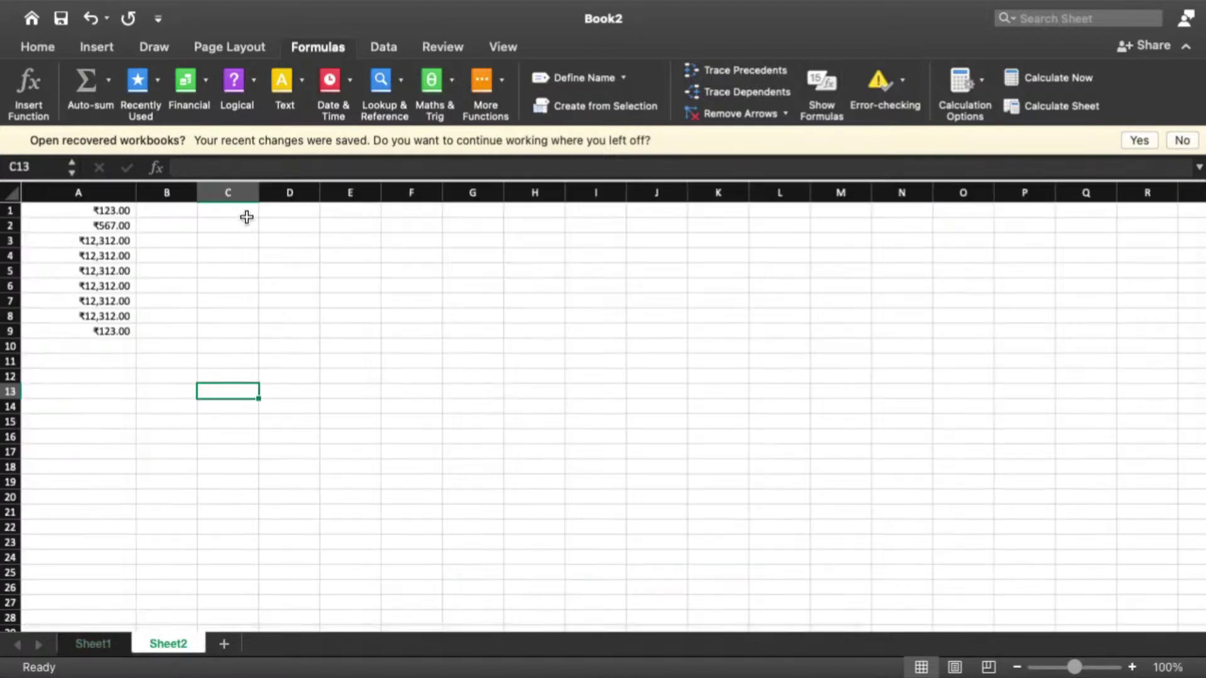
drag(248, 216, 244, 333)
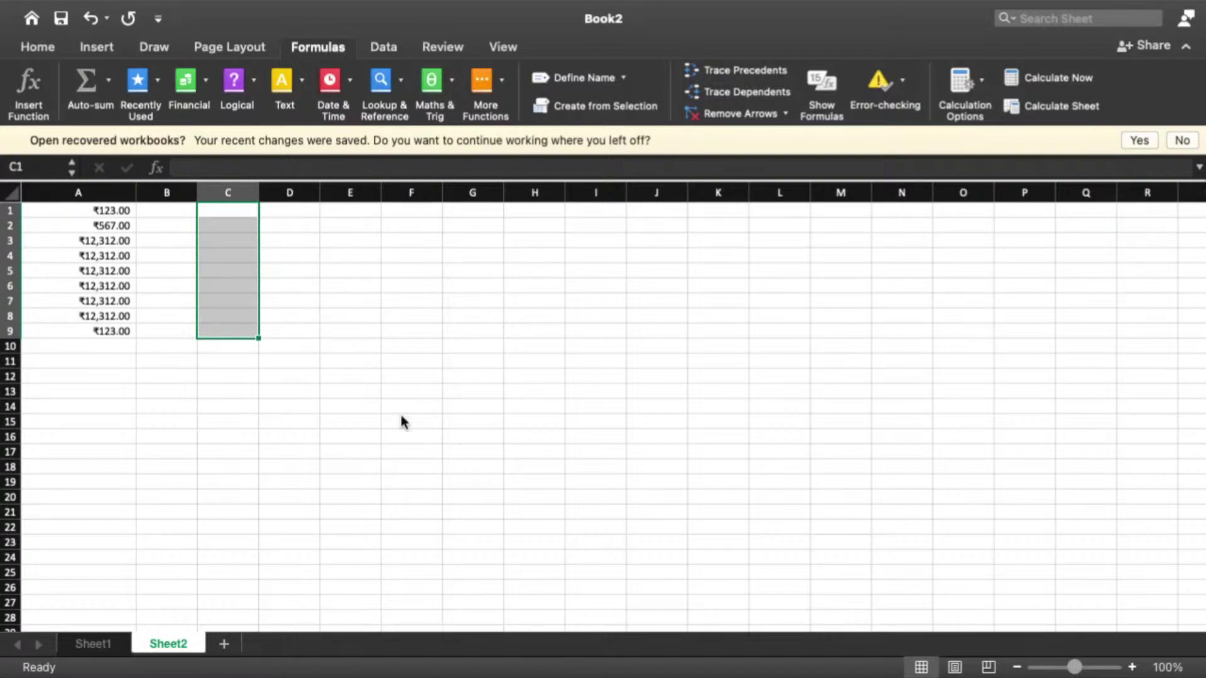
click(635, 405)
- Enter the percentages 23%, 23%, 24% and 32% in cells C1:C4
click(247, 209)
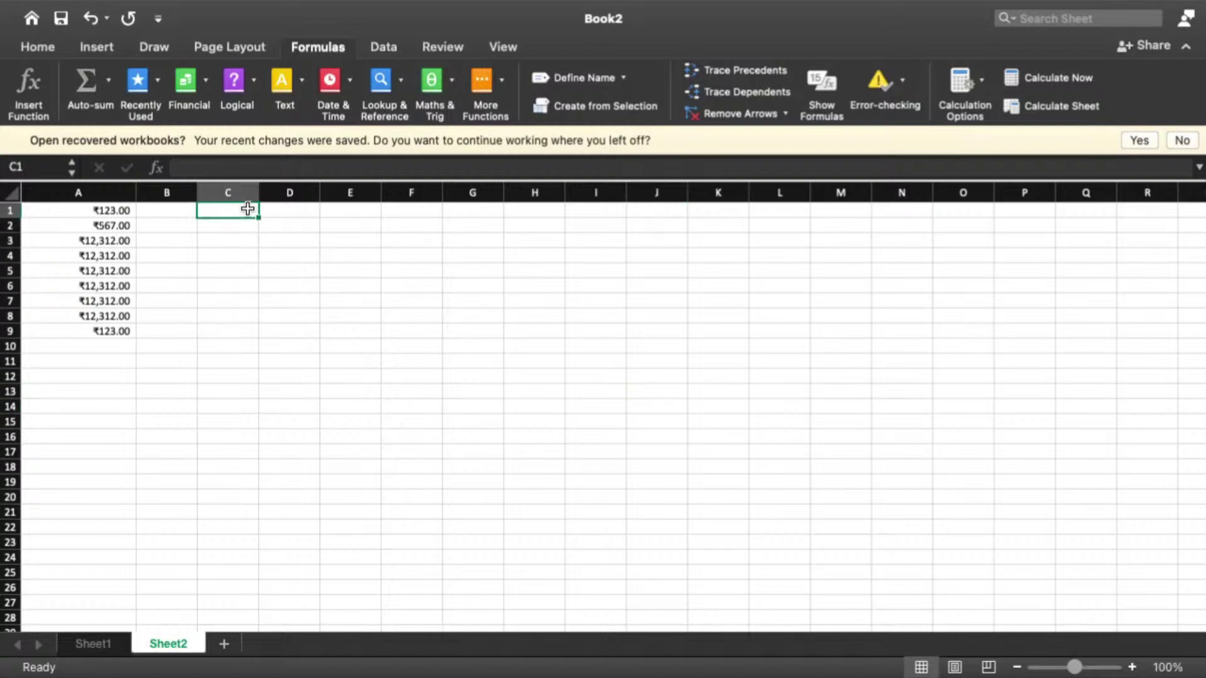
text(23%)
key(Return)
text(23%)
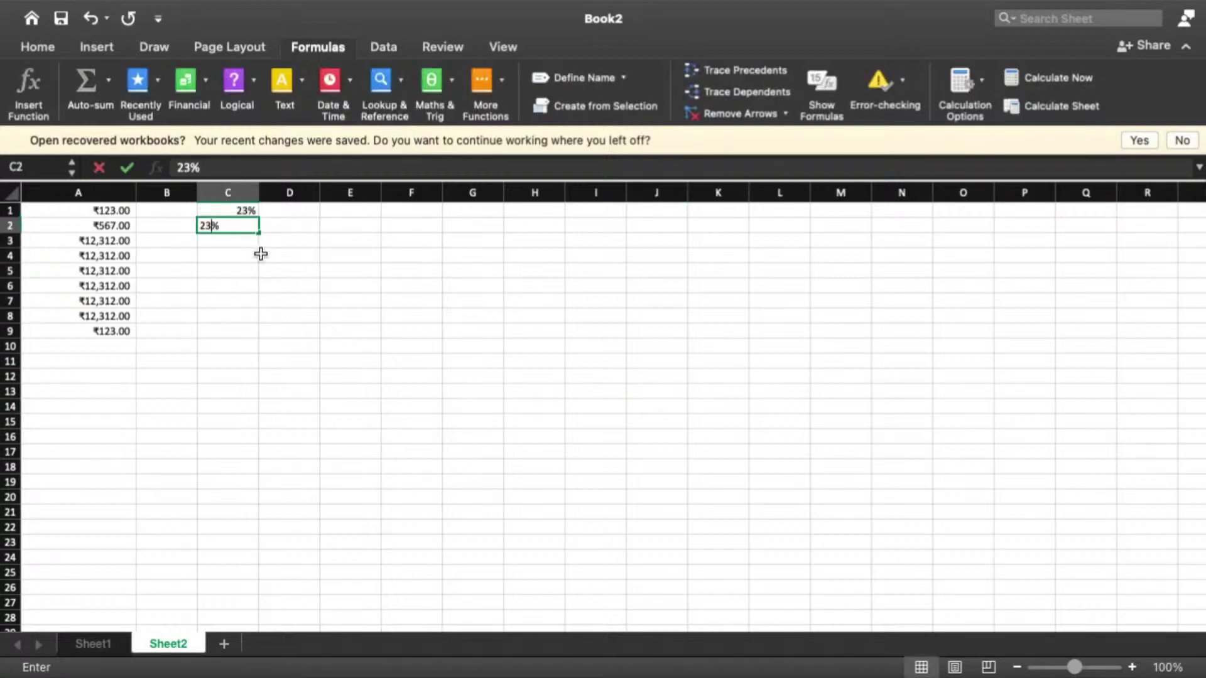
key(Return)
text(24%)
key(Return)
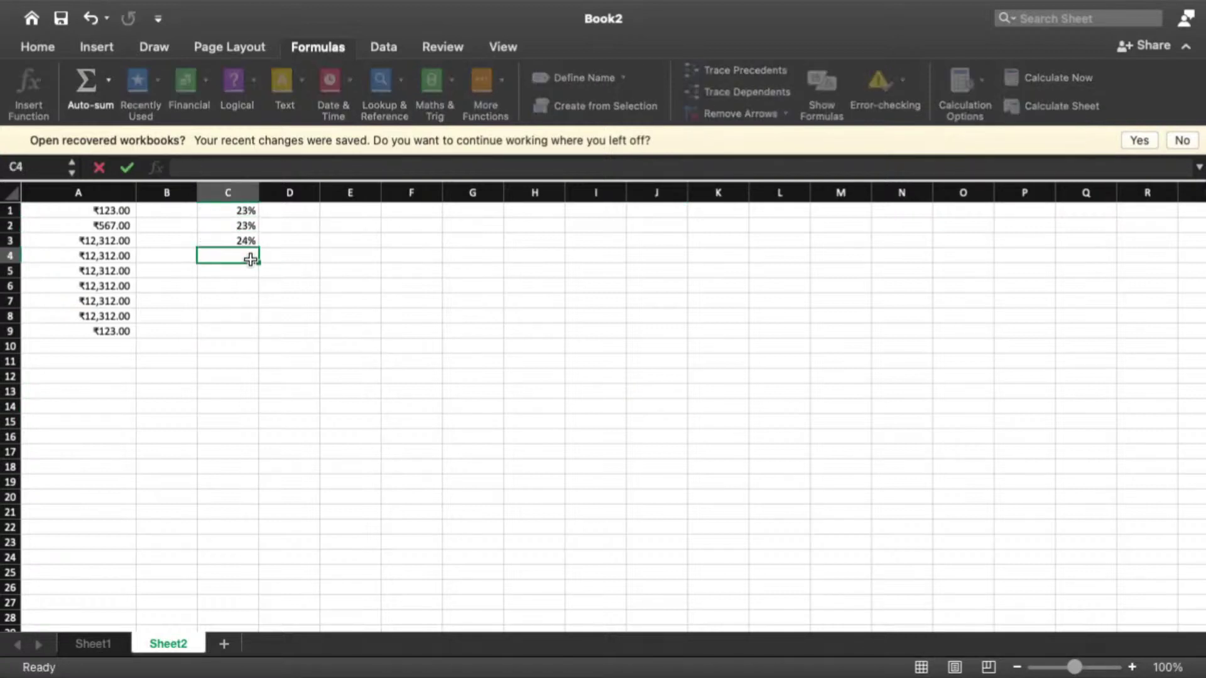
text(32%)
key(Return)
- Enter 23%, 23%, 43%, 23% and 23% in cells C5:C9
text(23%)
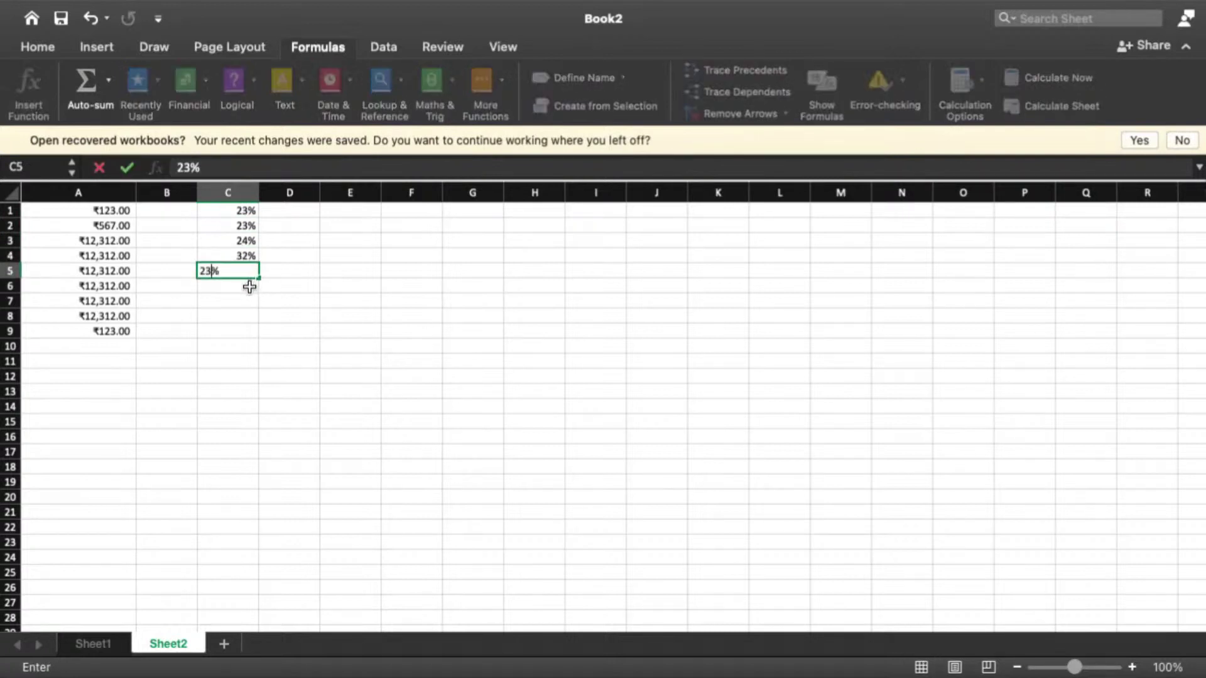
key(Return)
text(23%)
key(Return)
text(43%)
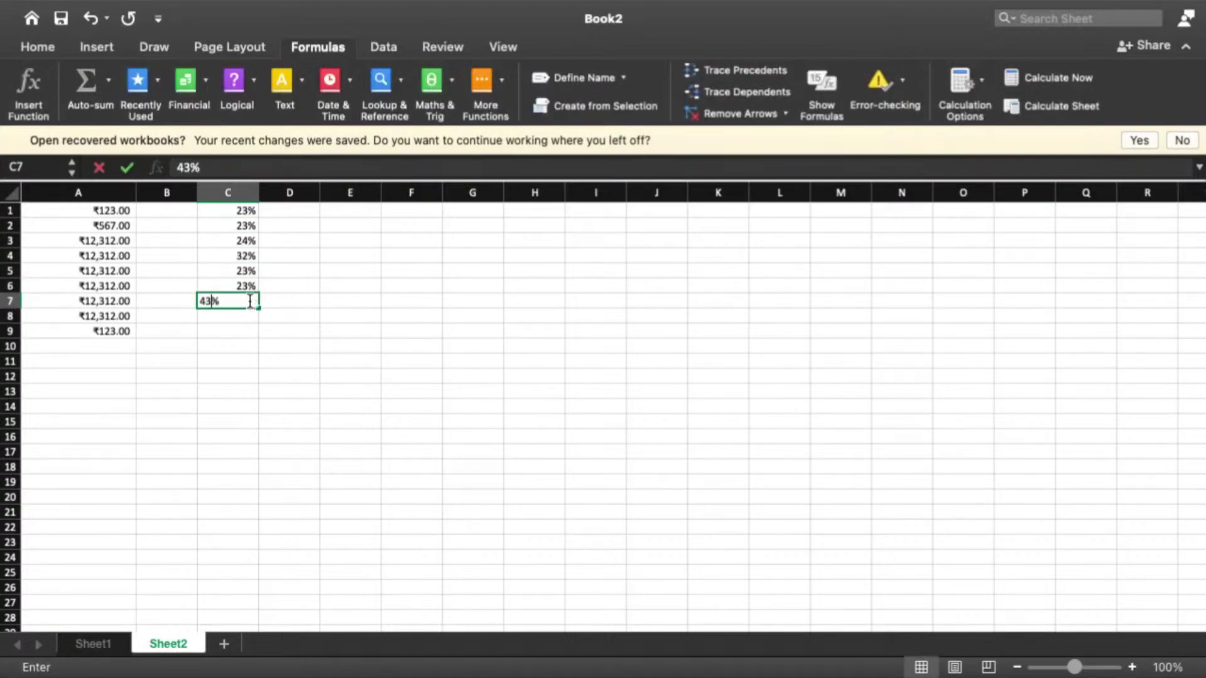
key(Return)
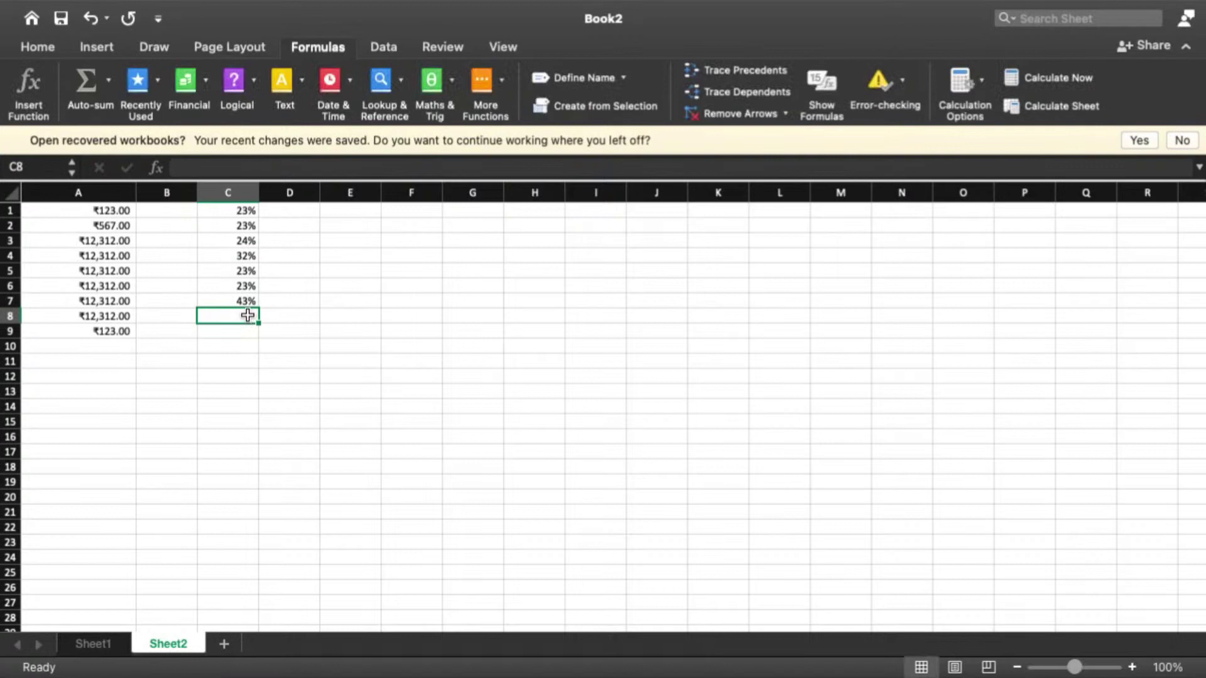
key(Return)
text(23%)
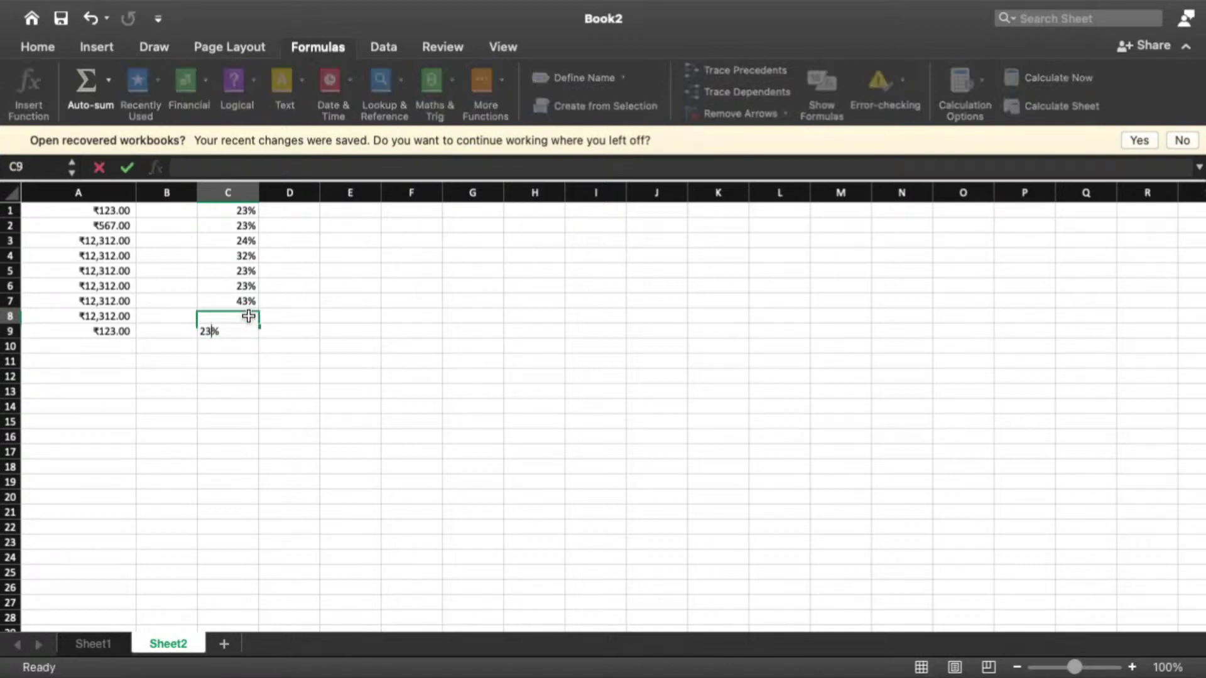
click(260, 362)
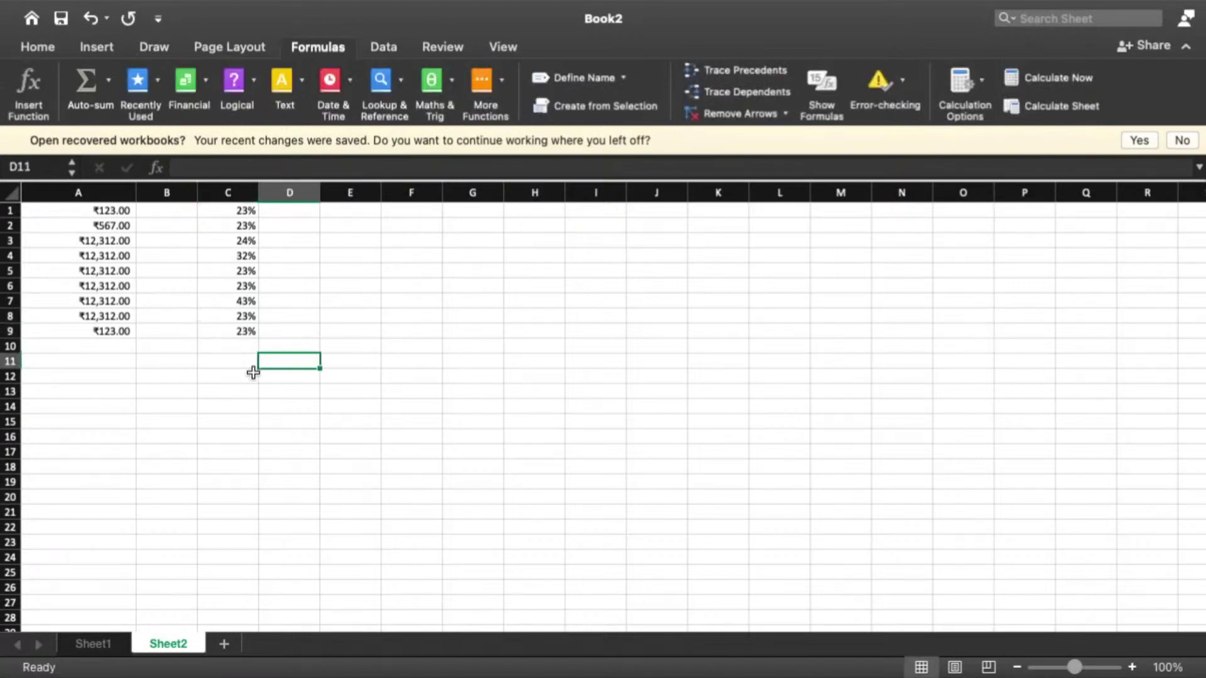
- Look up the date-conversion shortcut in row 11 of Sheet1, then enter 1 in H11 on Sheet2 and format it as a date
click(91, 643)
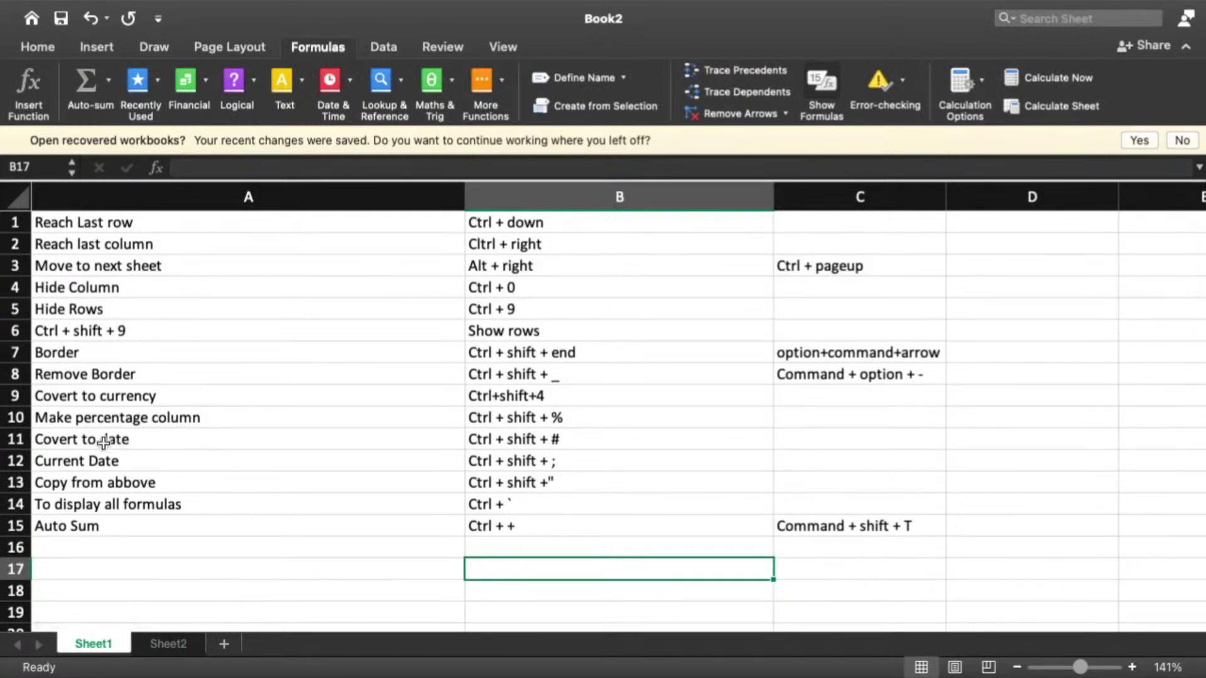
drag(104, 440, 490, 432)
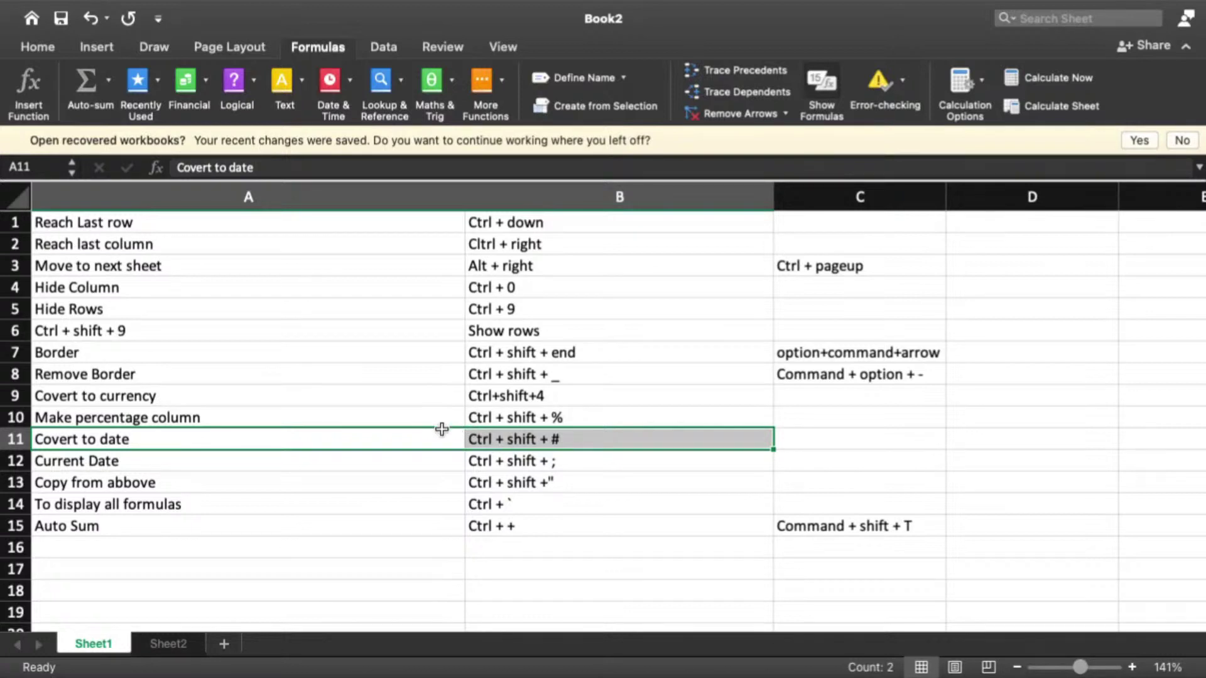
click(169, 643)
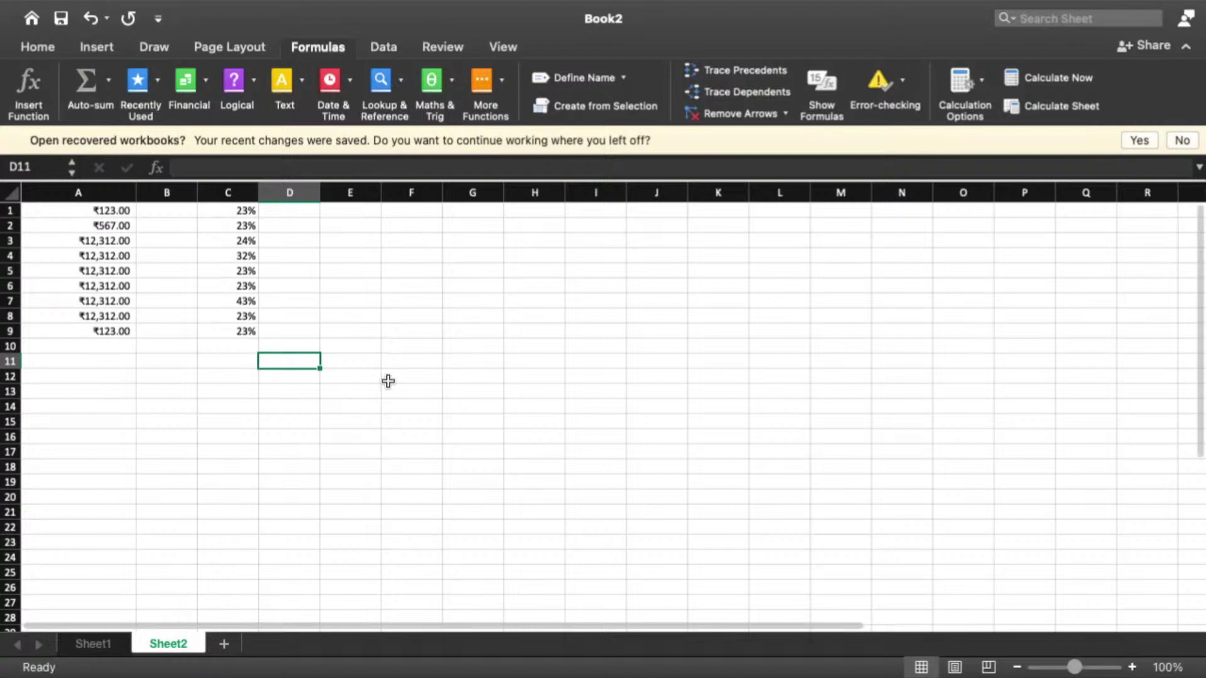
click(532, 361)
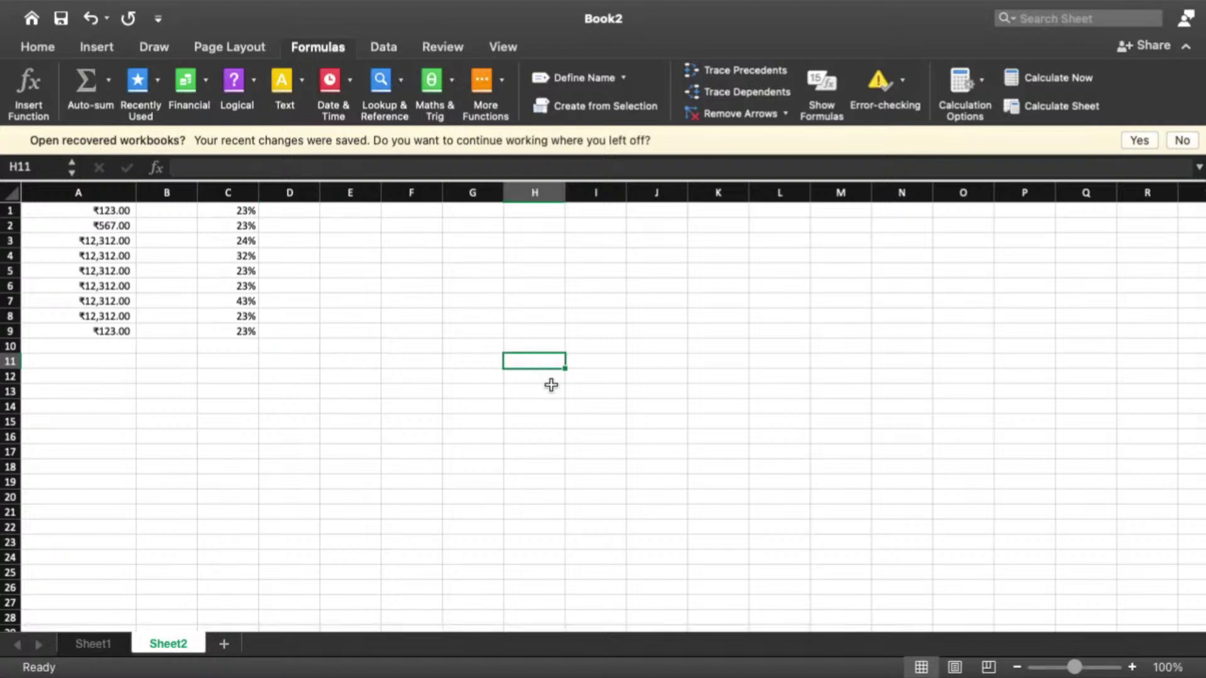
text(1)
key(Return)
key(Up)
key(ctrl+shift+3)
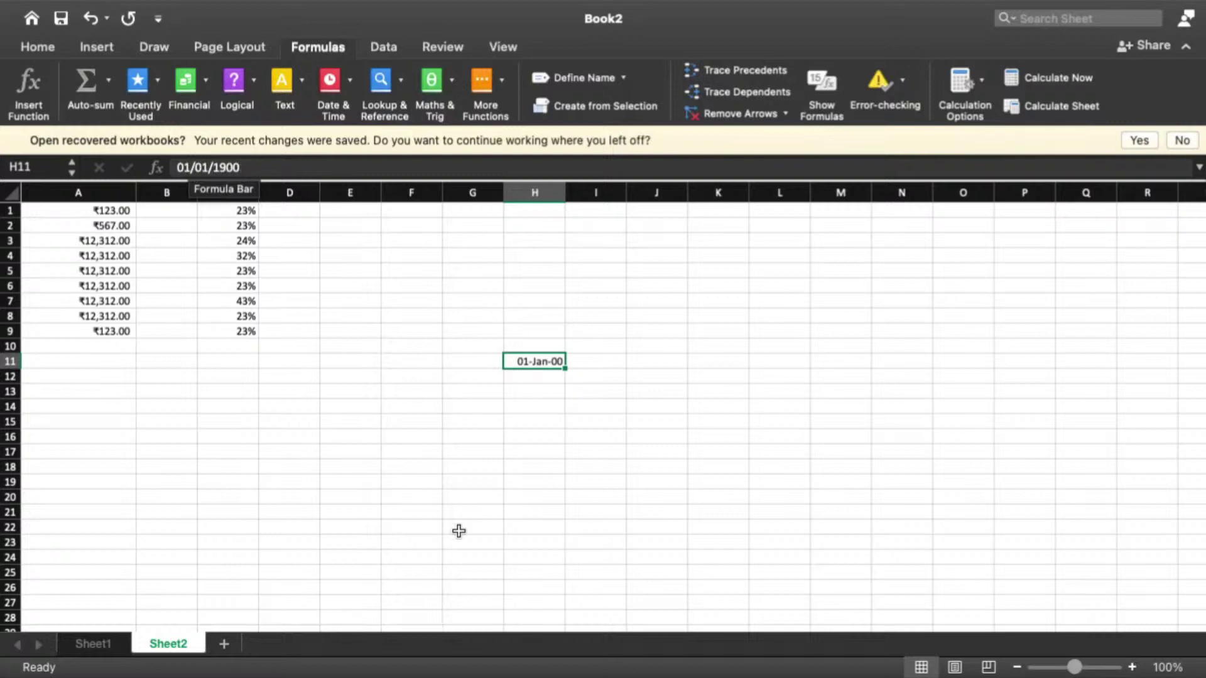
- Enter 123 in cell H12, directly below the date cell
click(530, 435)
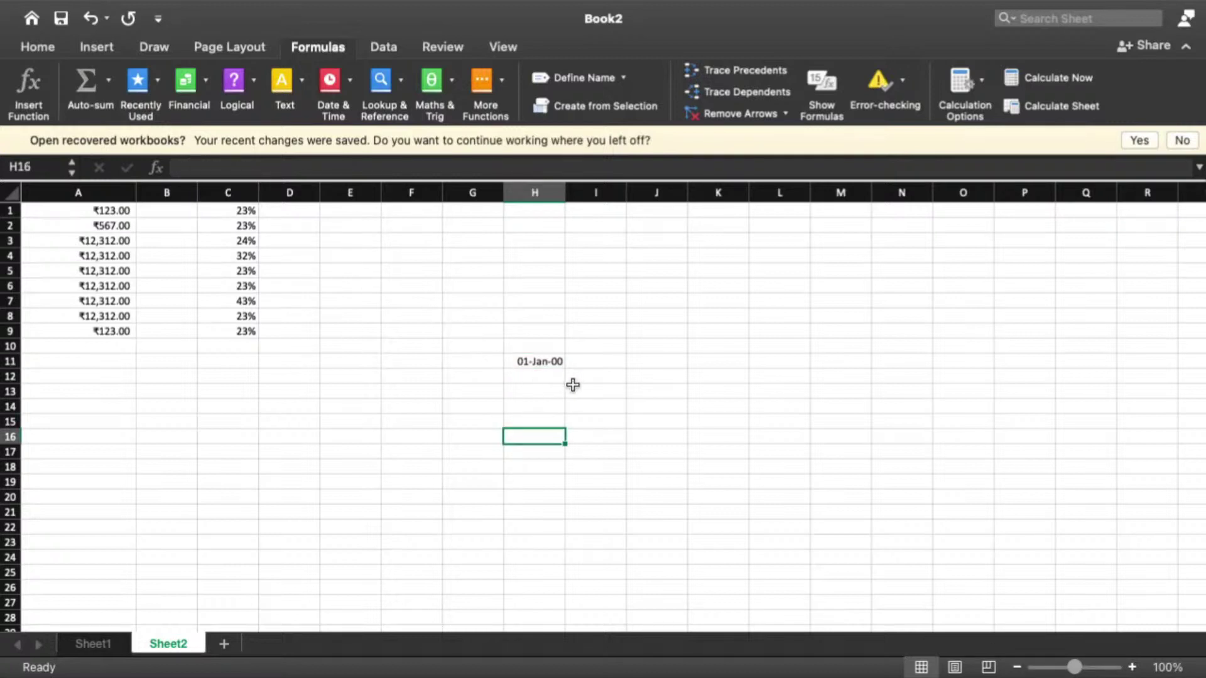
click(553, 380)
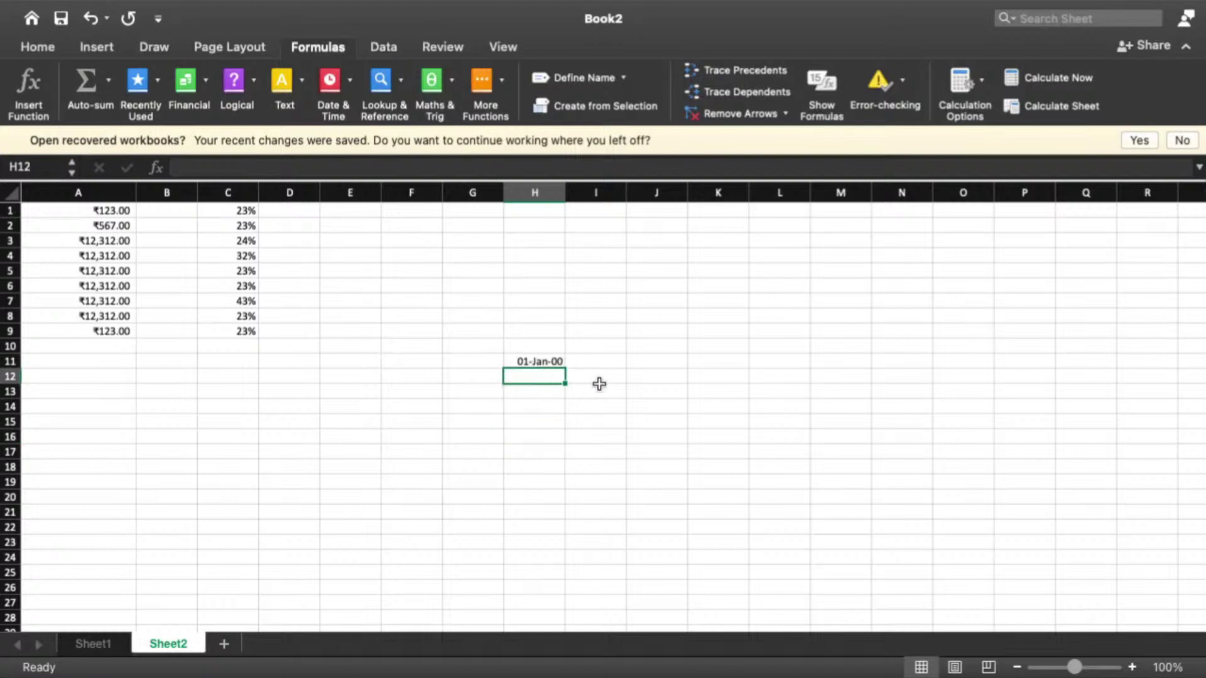
text(123)
click(599, 421)
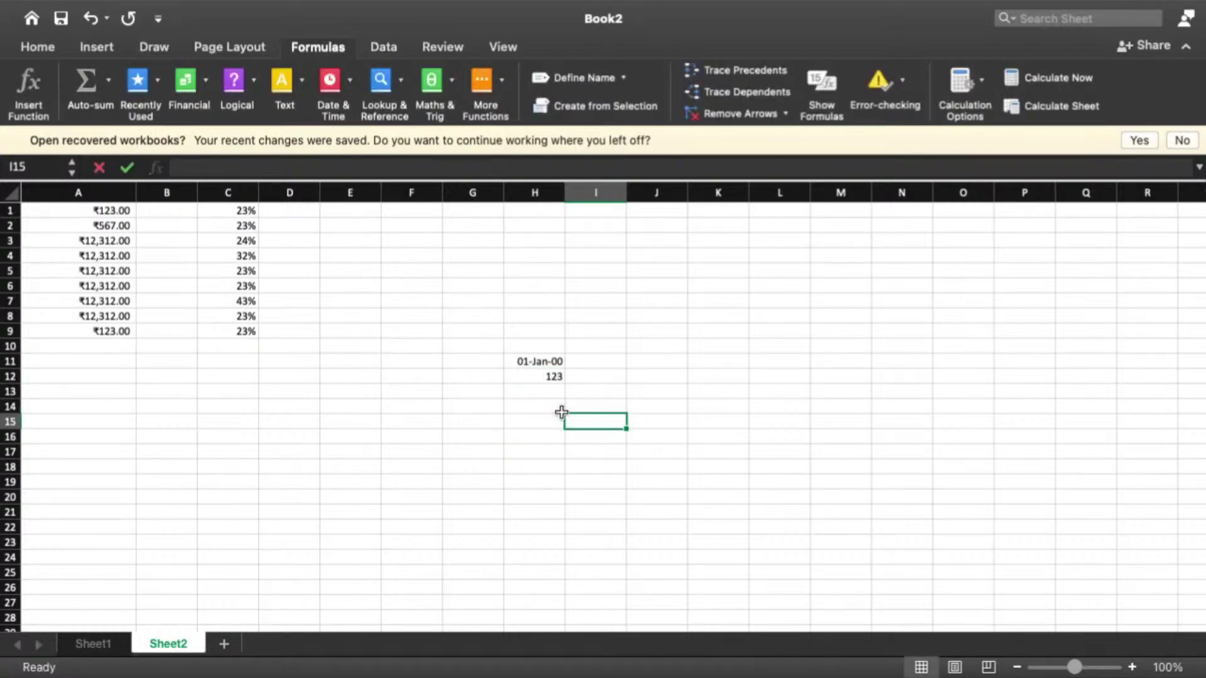
- Format the number in cell H12 as a date and reselect the cell to check its full date
click(552, 378)
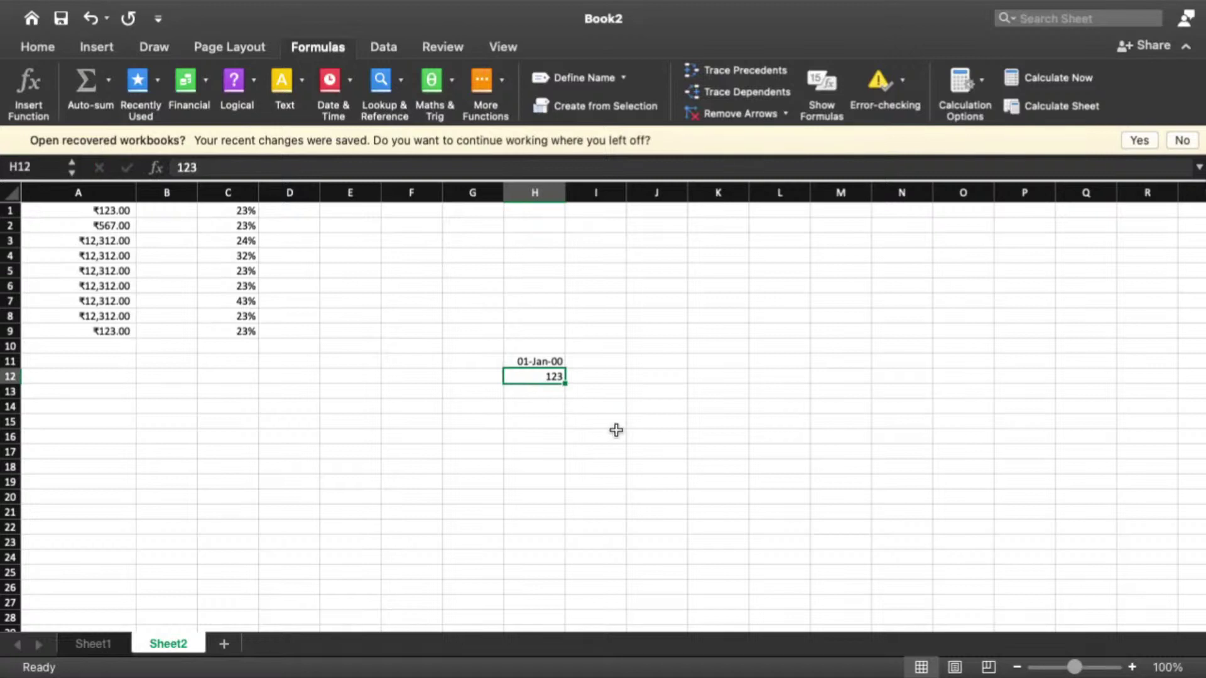
key(ctrl+shift+3)
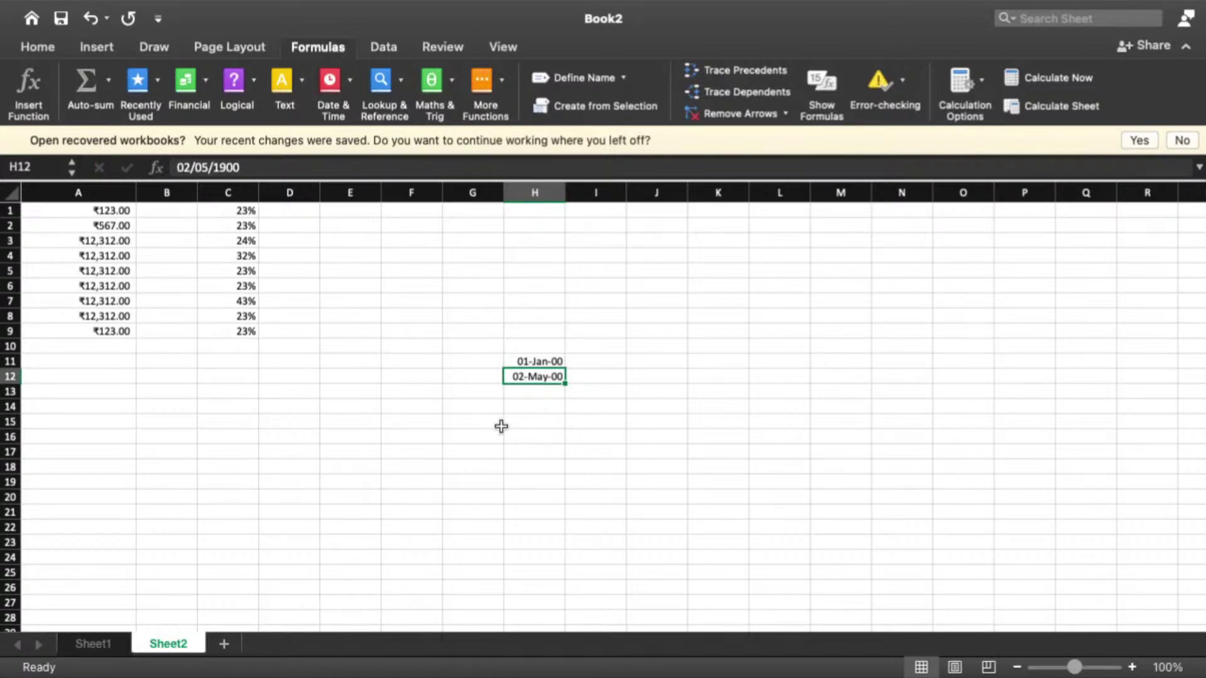
click(536, 399)
click(535, 378)
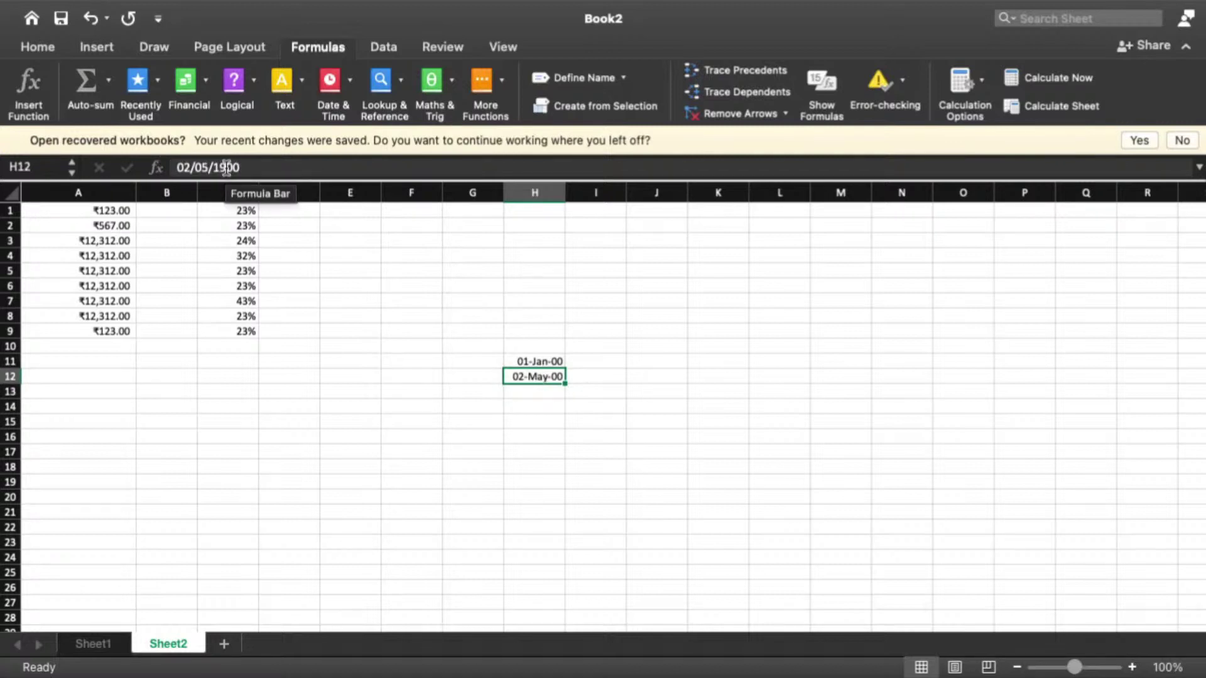
- Enter 50000 in cell H15 and format it as a date
click(542, 421)
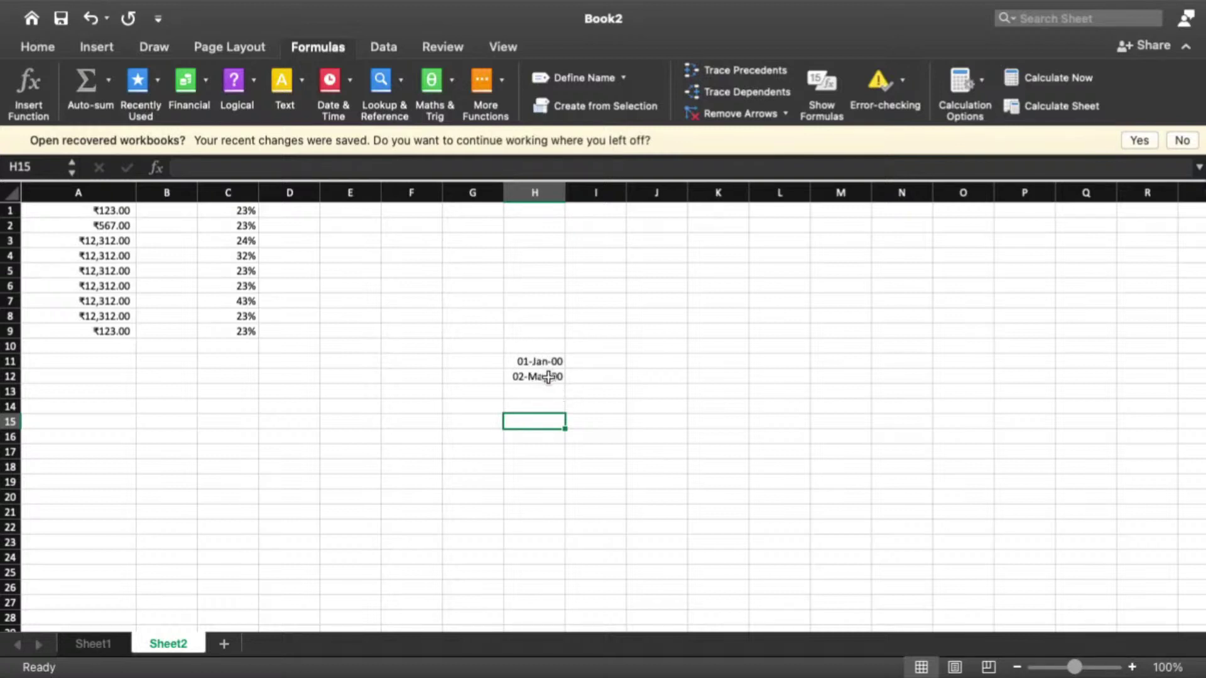
text(50)
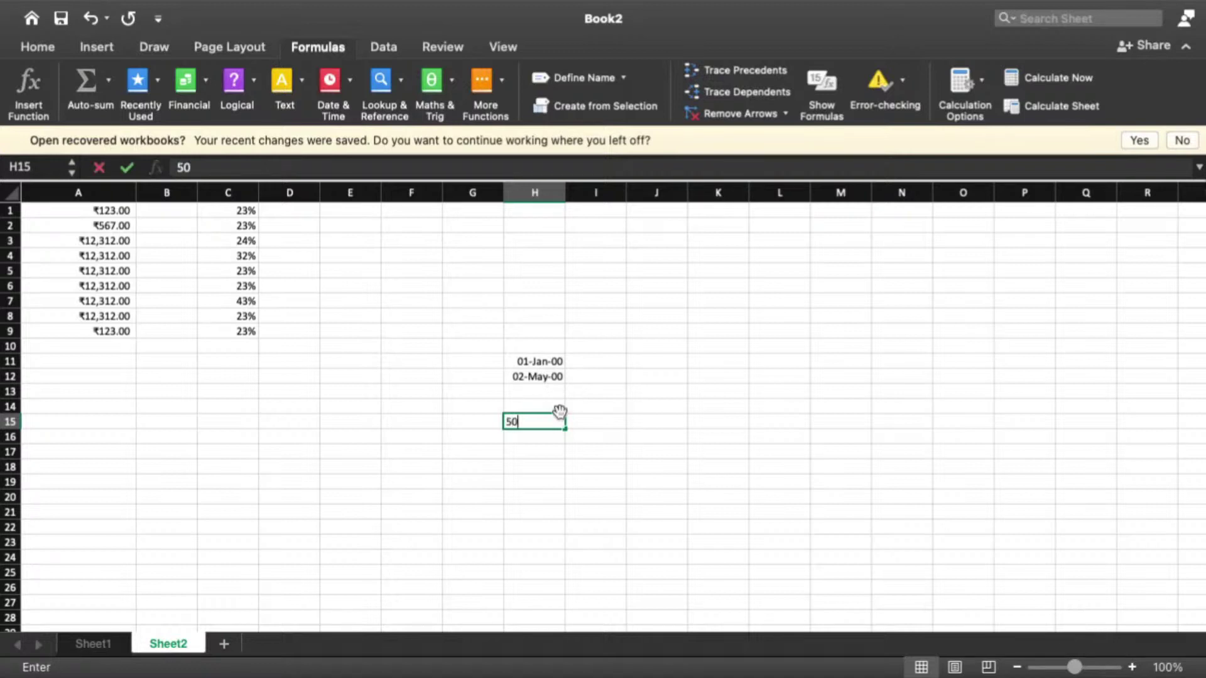
text(000)
key(Return)
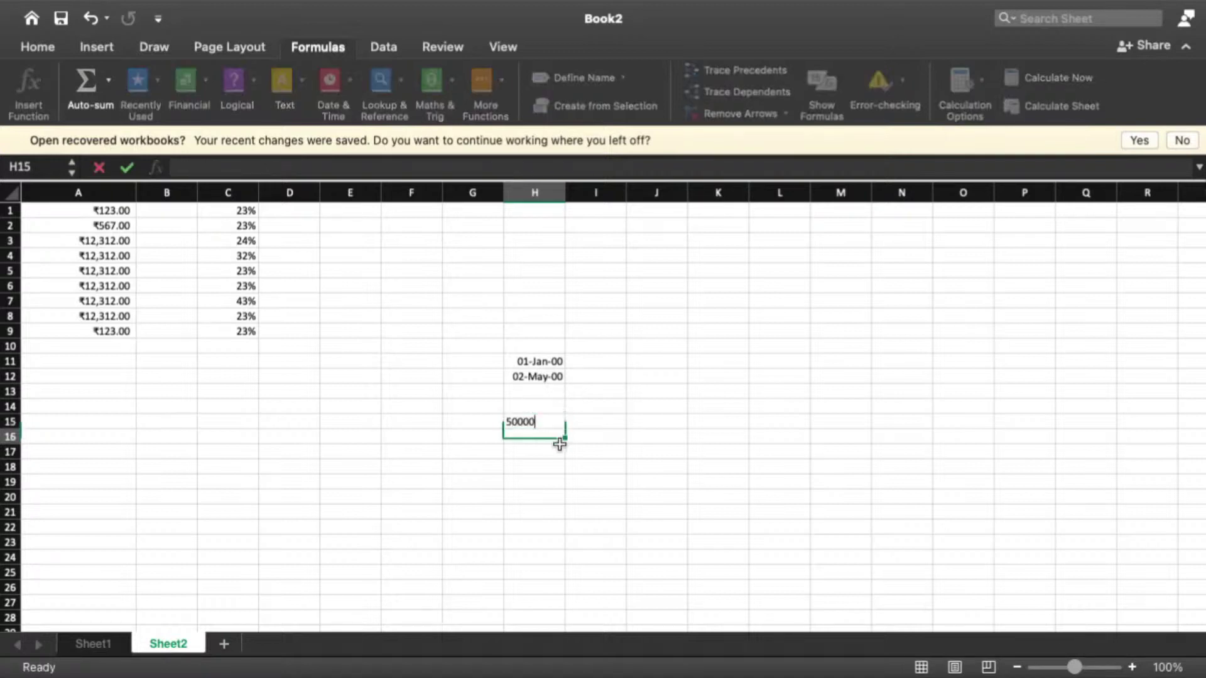
click(556, 424)
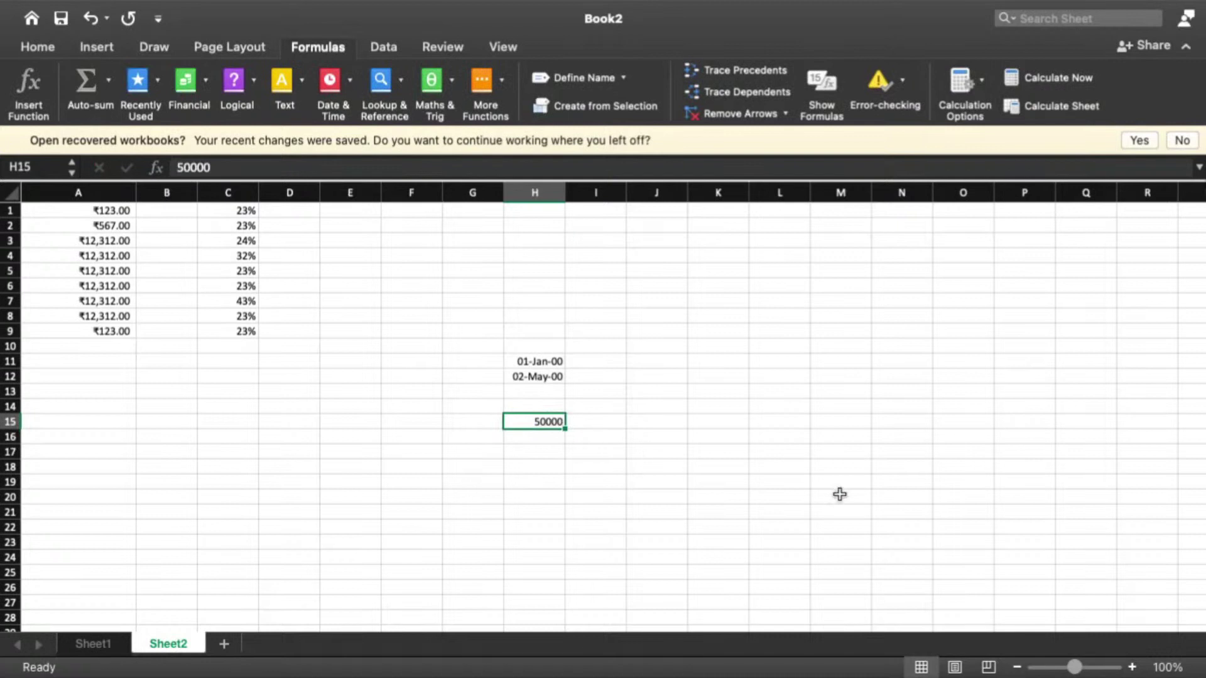
key(ctrl+shift+3)
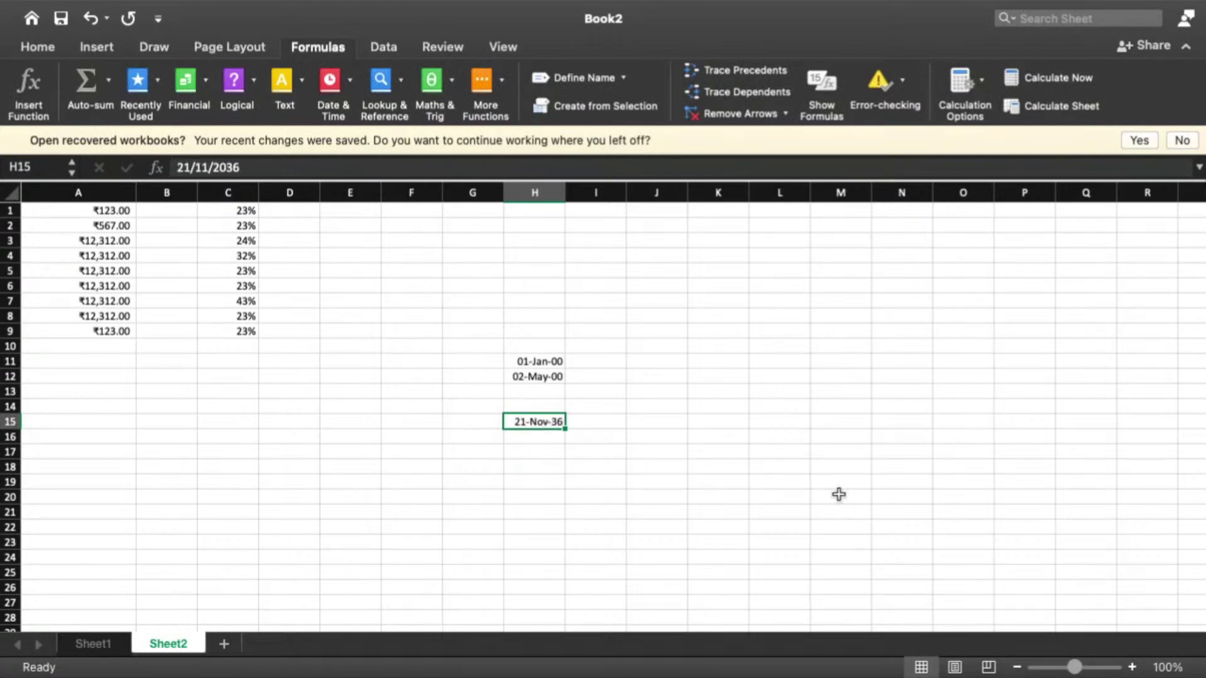
- Clear cell H15 and enter a number that corresponds to the date 02-May-13
click(538, 438)
click(541, 423)
key(Delete)
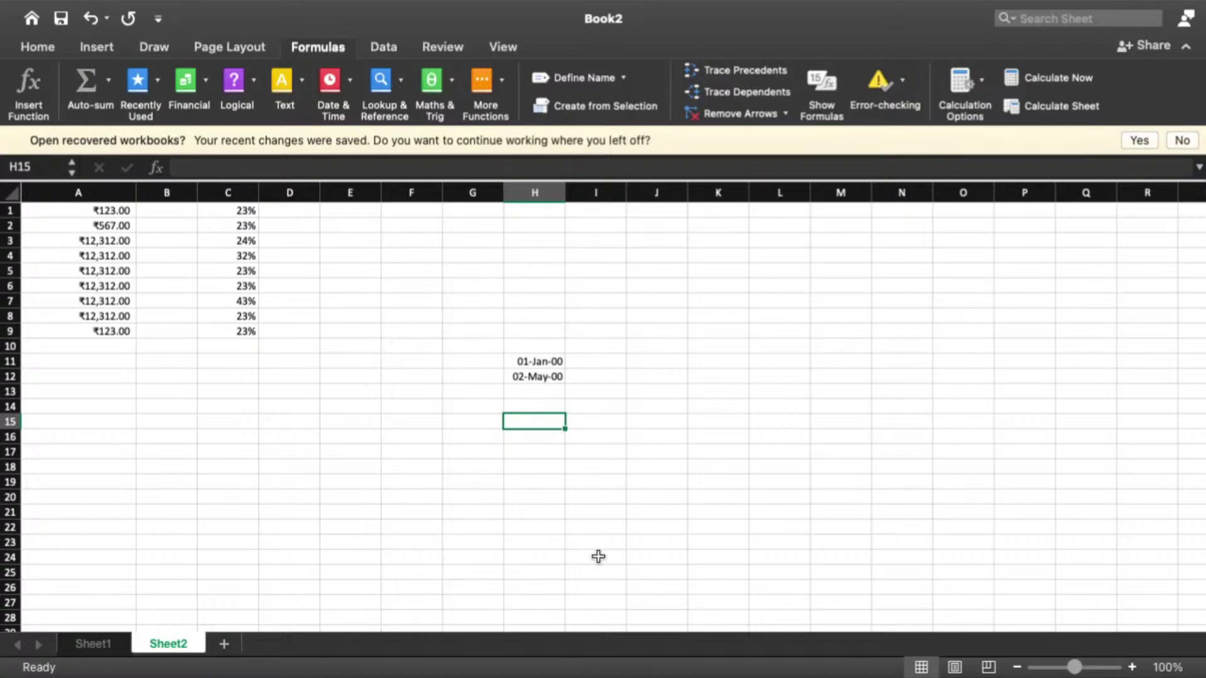
text(410)
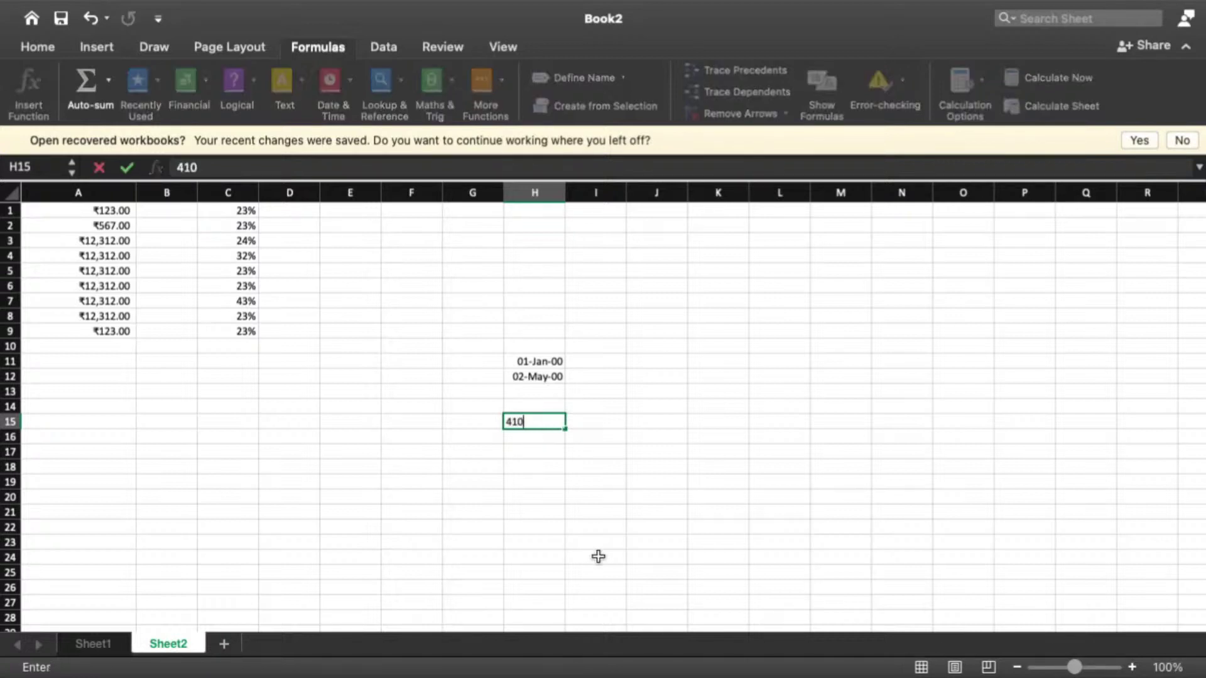
text(29)
key(BackSpace)
key(BackSpace)
click(512, 481)
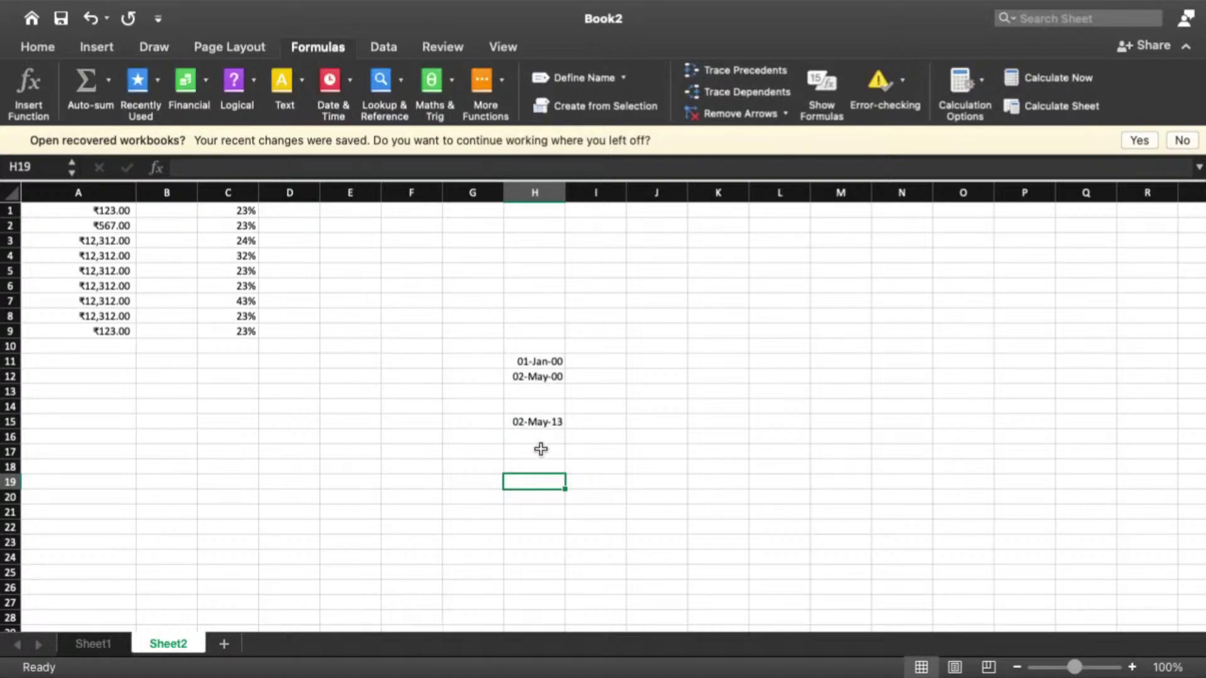
- Enter 43000 in cell H17 and convert it to a date
click(545, 450)
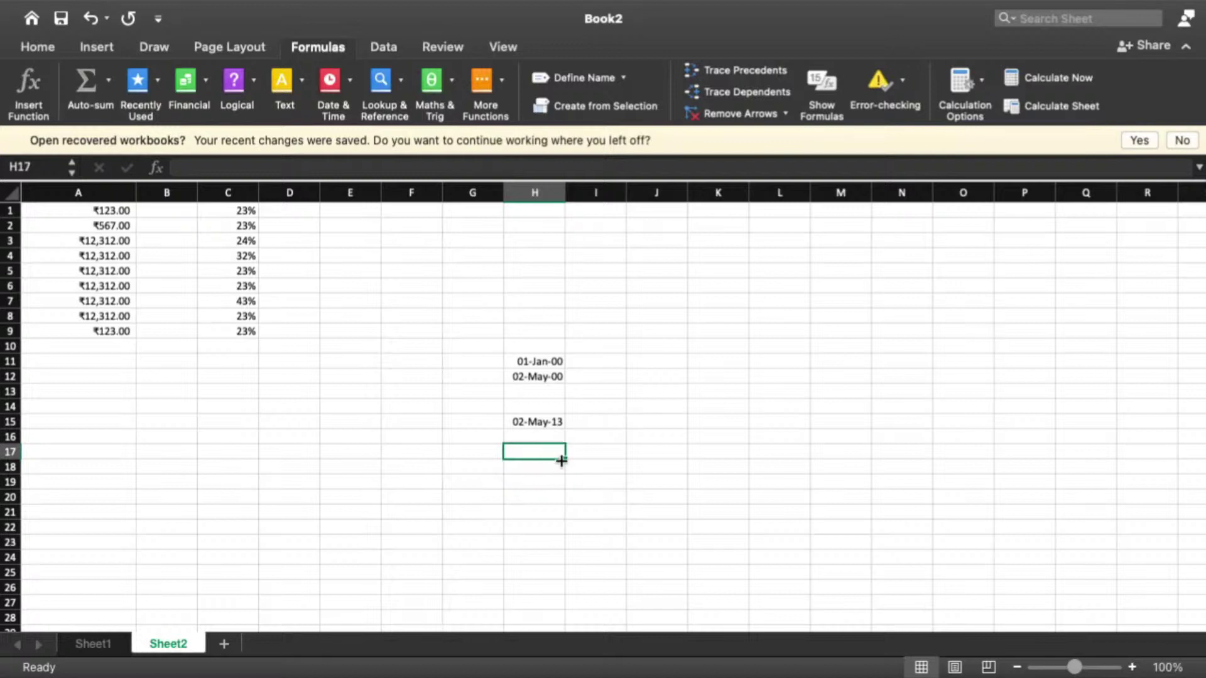
text(43000)
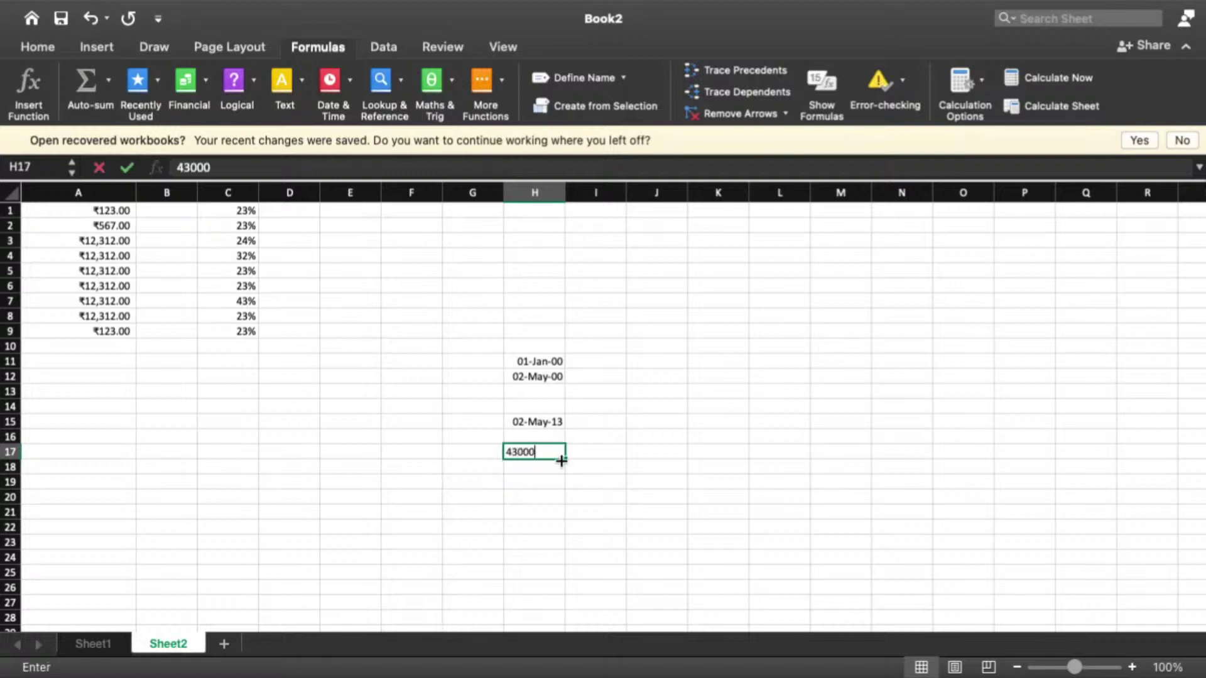
click(541, 497)
click(545, 453)
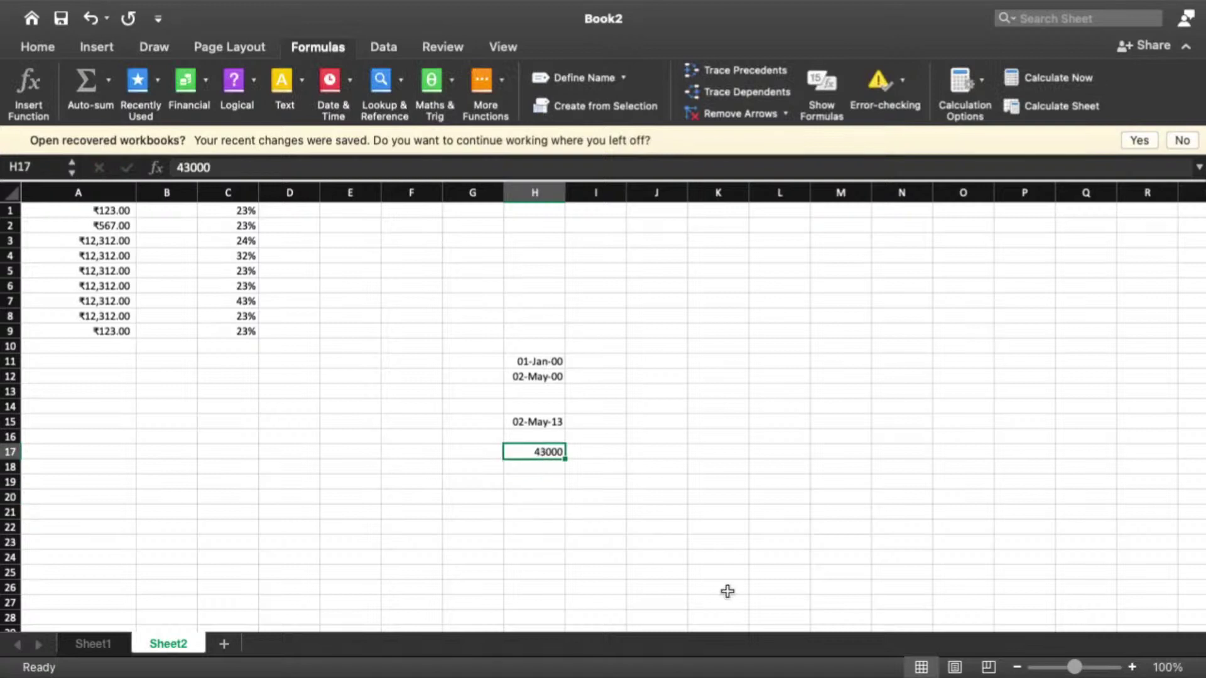
key(ctrl+shift+3)
click(539, 475)
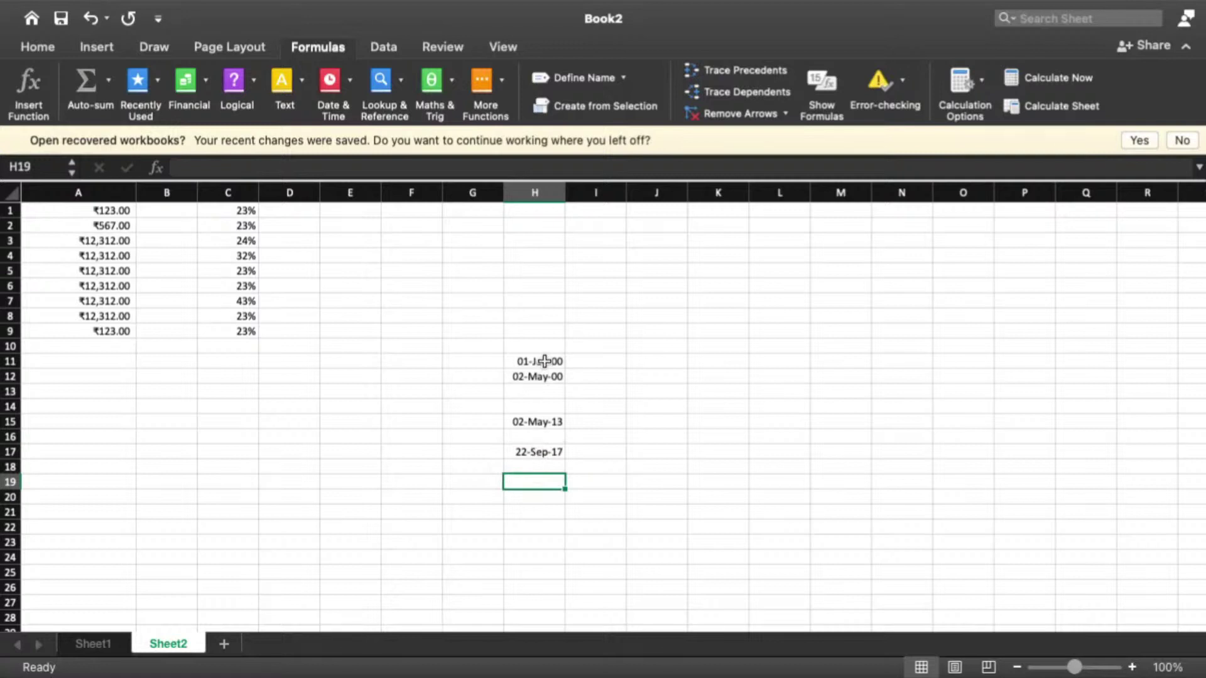
- Look up the current-date shortcut in row 12 of Sheet1, then insert the current date, 13/01/2021, in cell J14 of Sheet2
drag(544, 361, 551, 452)
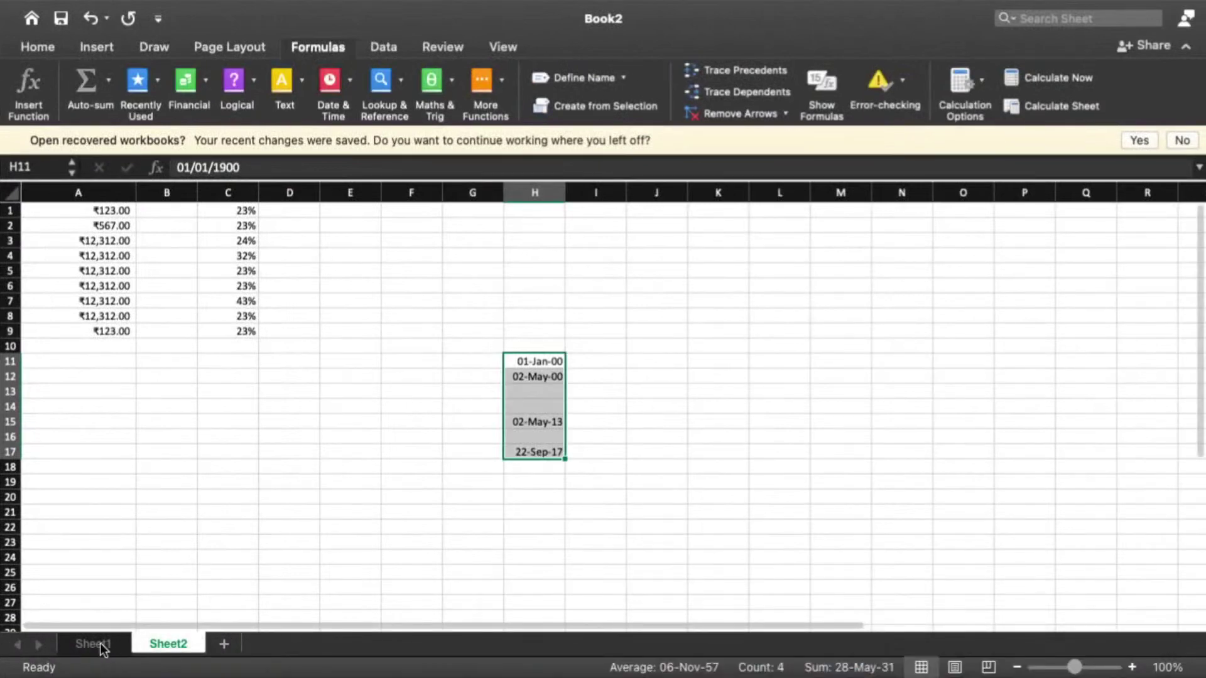
click(100, 646)
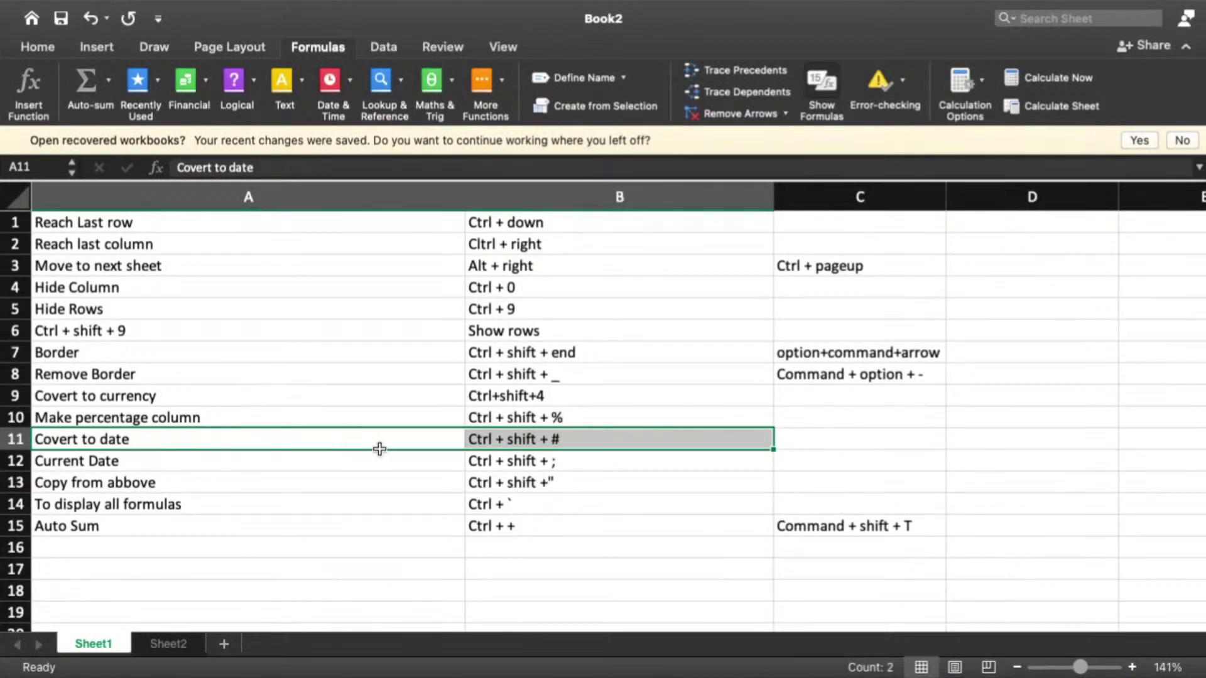
click(390, 470)
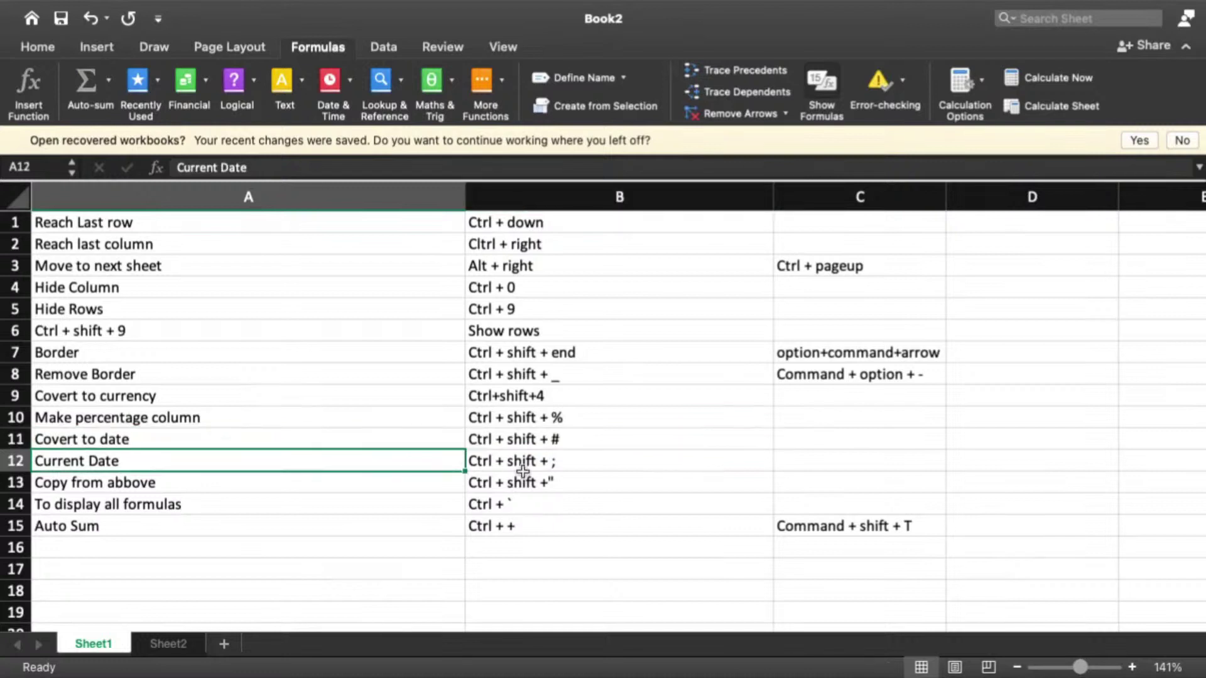
click(170, 642)
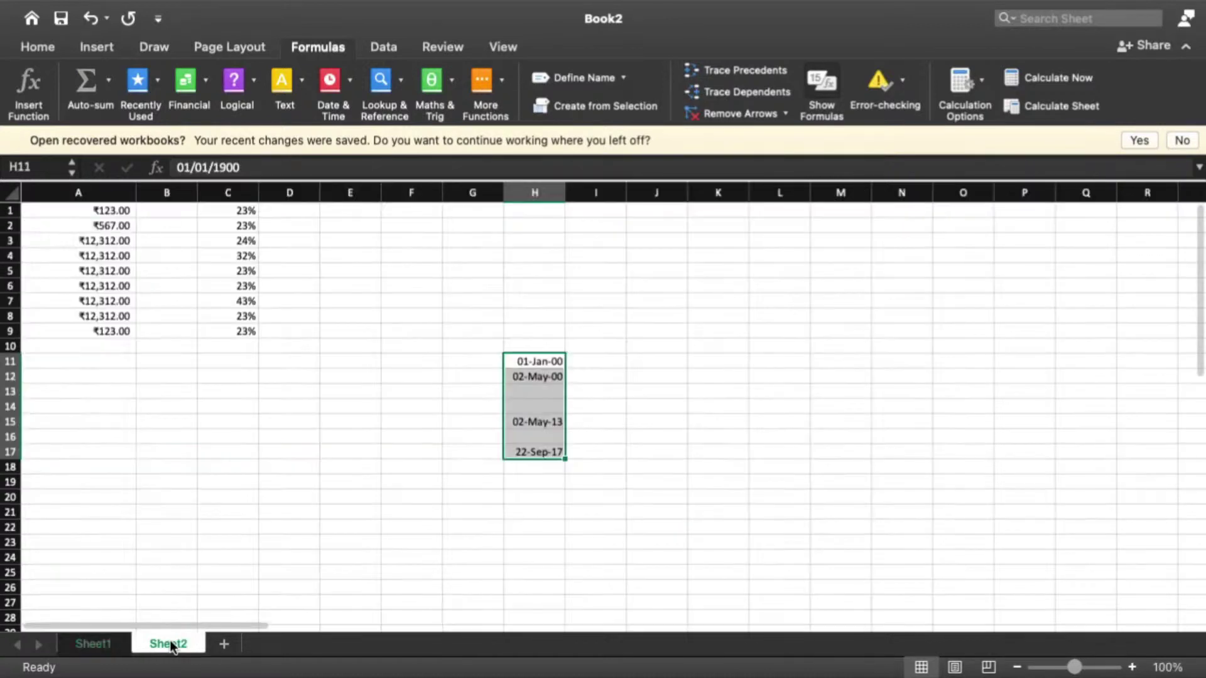
click(663, 412)
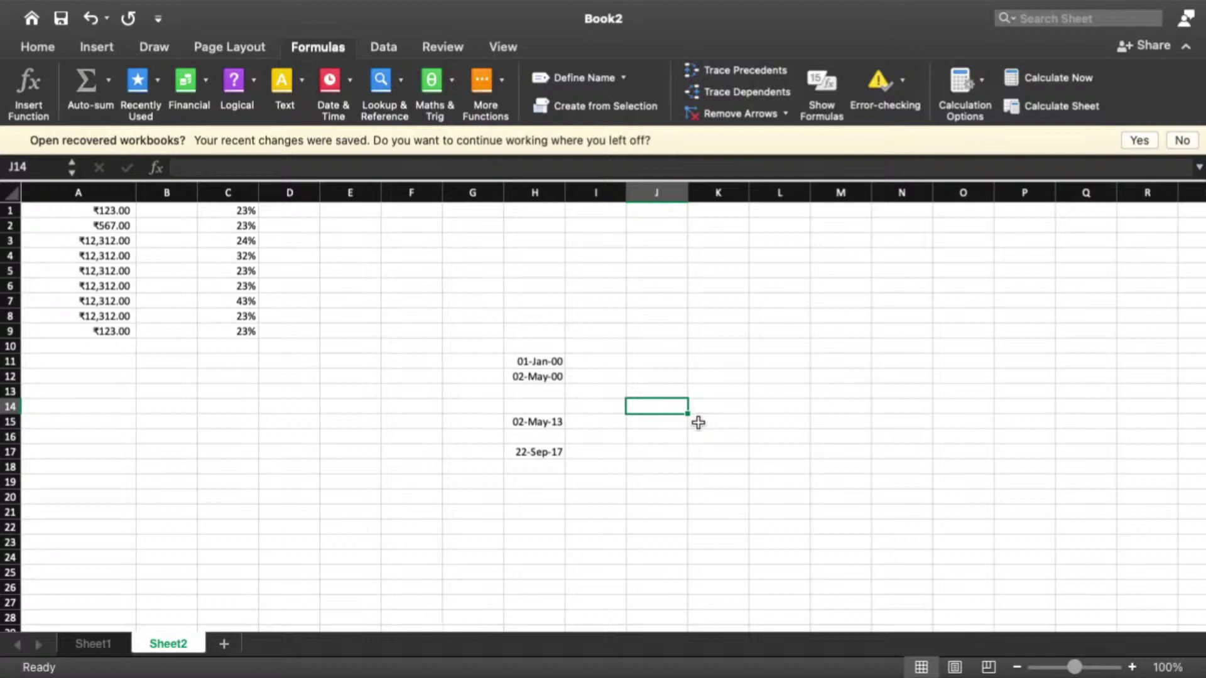
key(ctrl+semicolon)
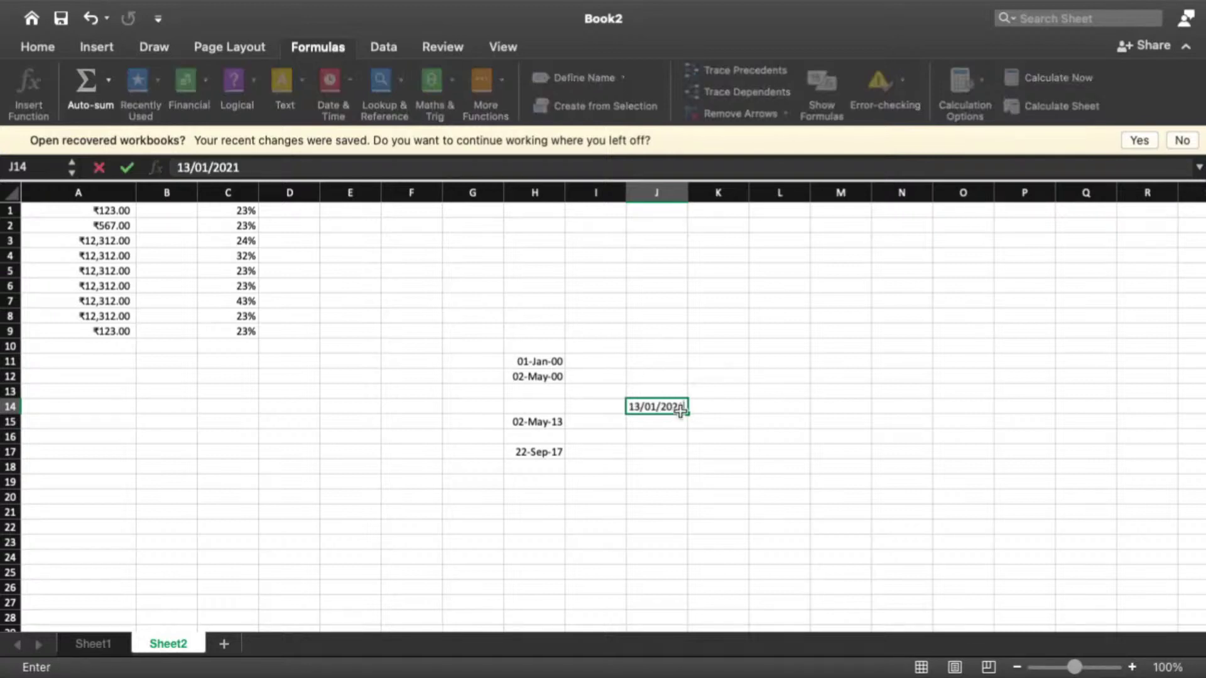
key(Return)
key(Return)
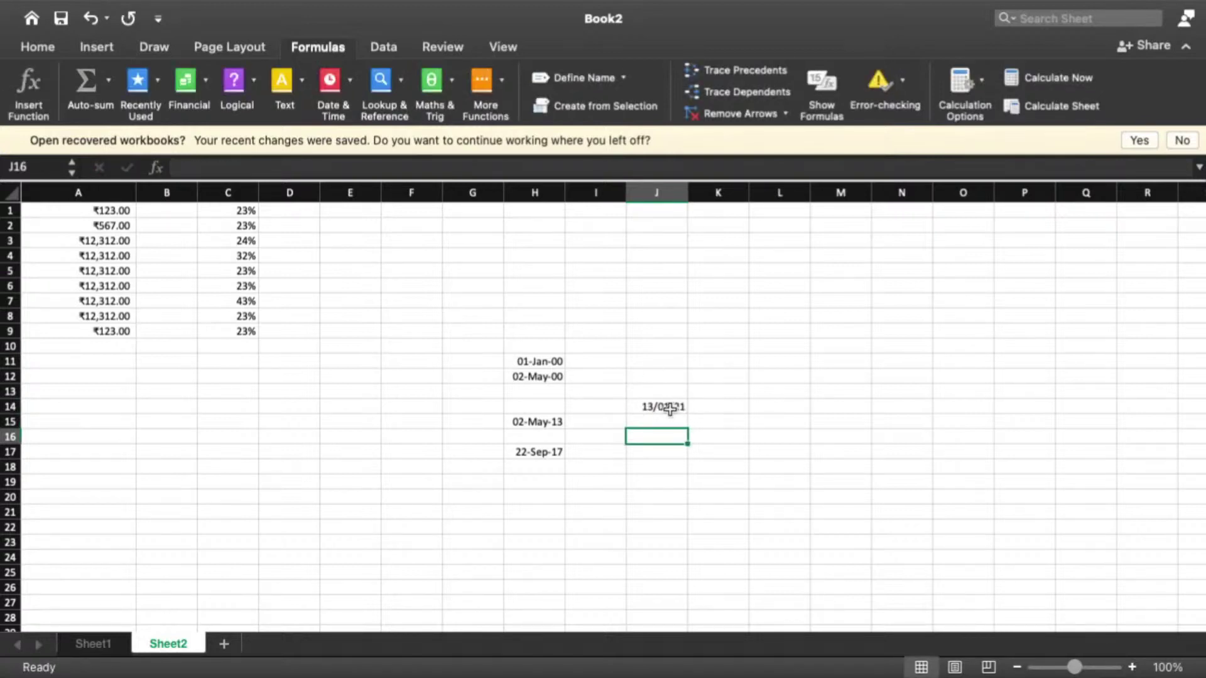
- Change the format of the current date in cell J14 to Number
click(672, 411)
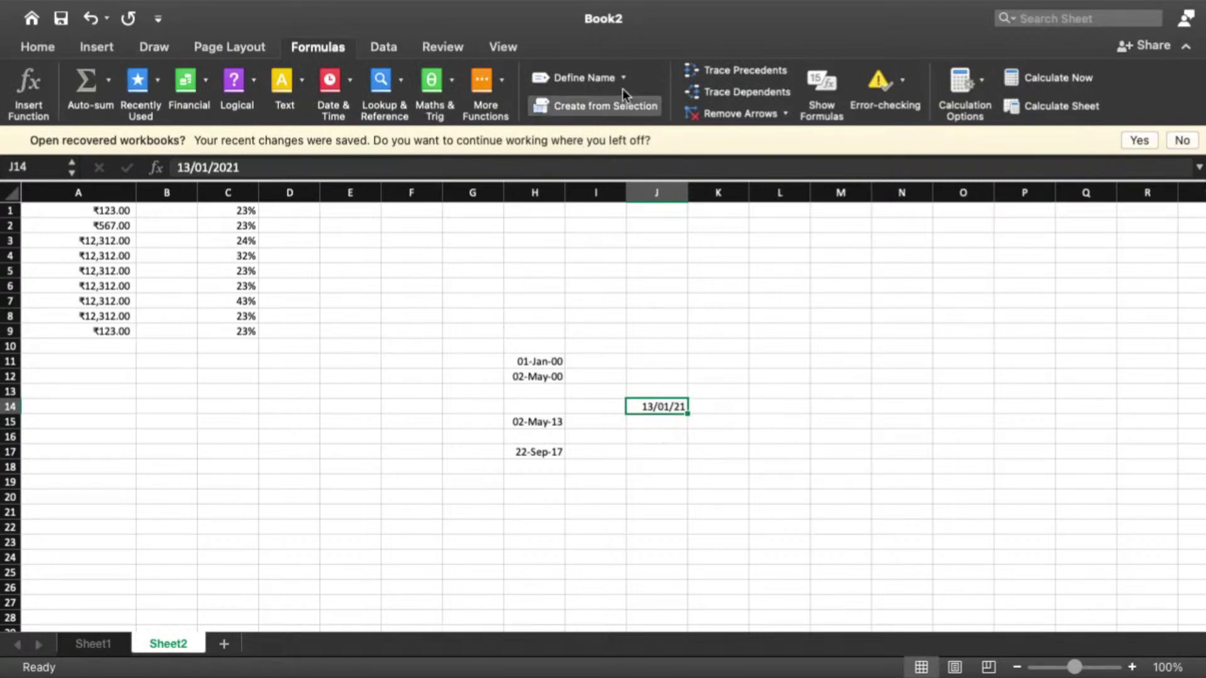
click(45, 48)
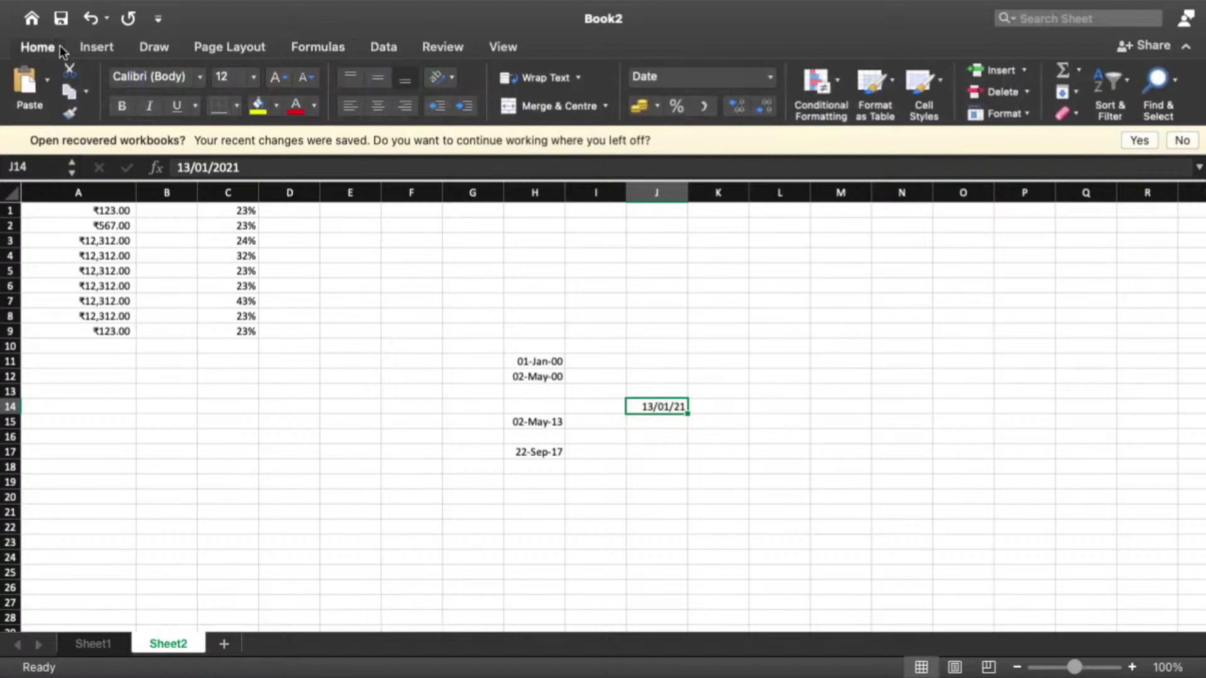
click(768, 77)
click(768, 144)
click(875, 296)
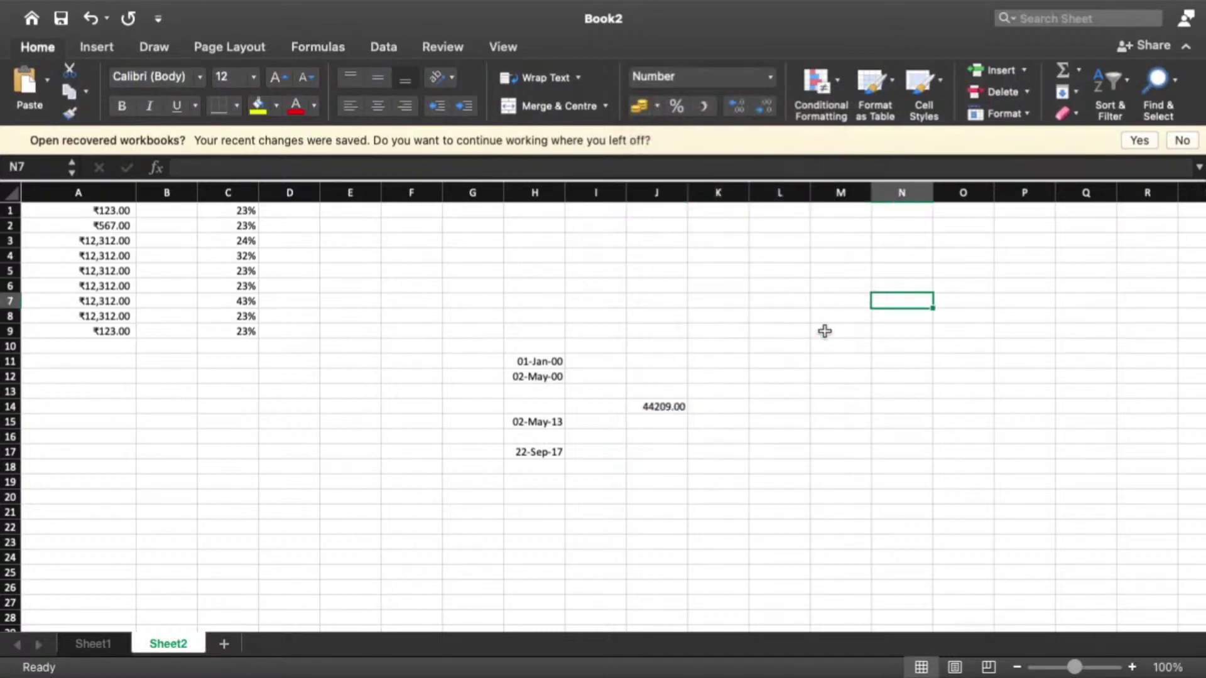
- Check the serial number in J14, enter the same number, 44209, in cell H20 and format it as a date
click(654, 405)
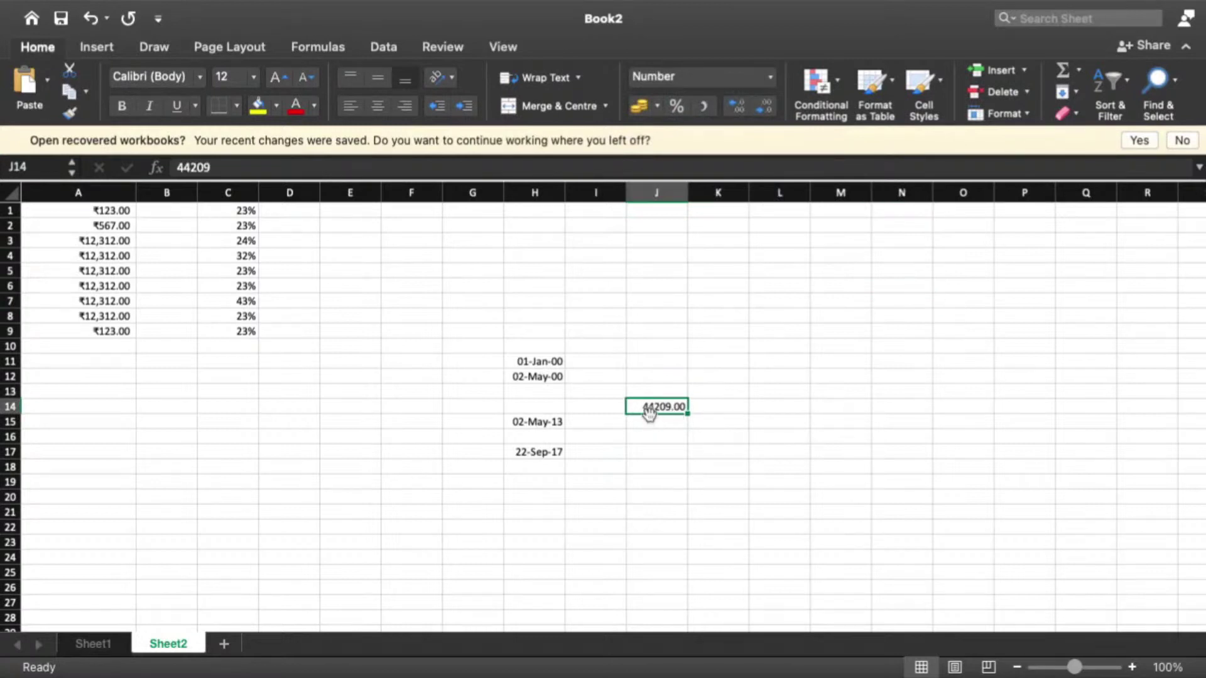
click(563, 483)
click(540, 501)
text(44209)
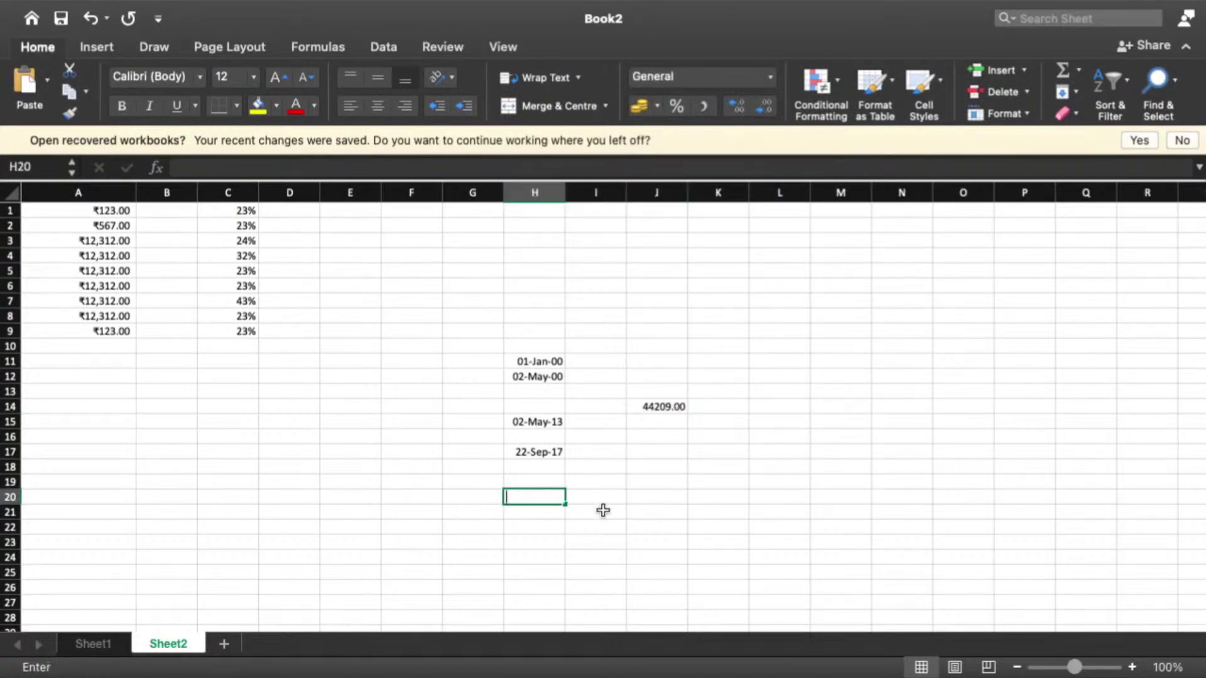
key(Return)
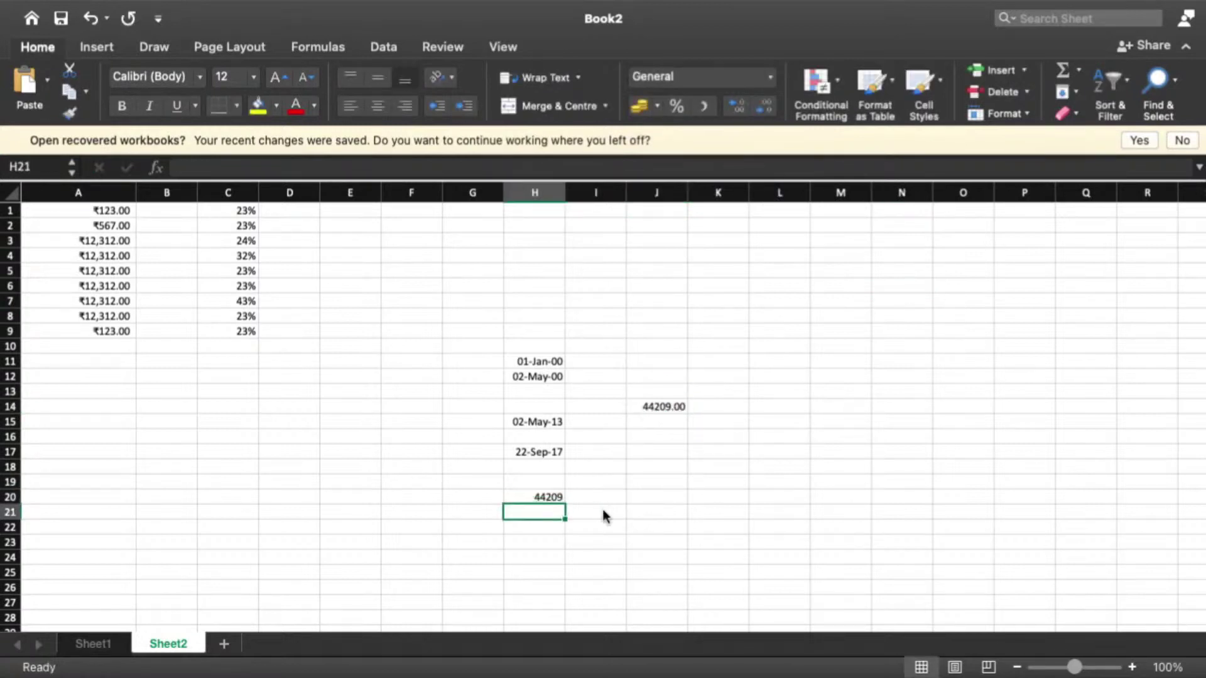
key(Up)
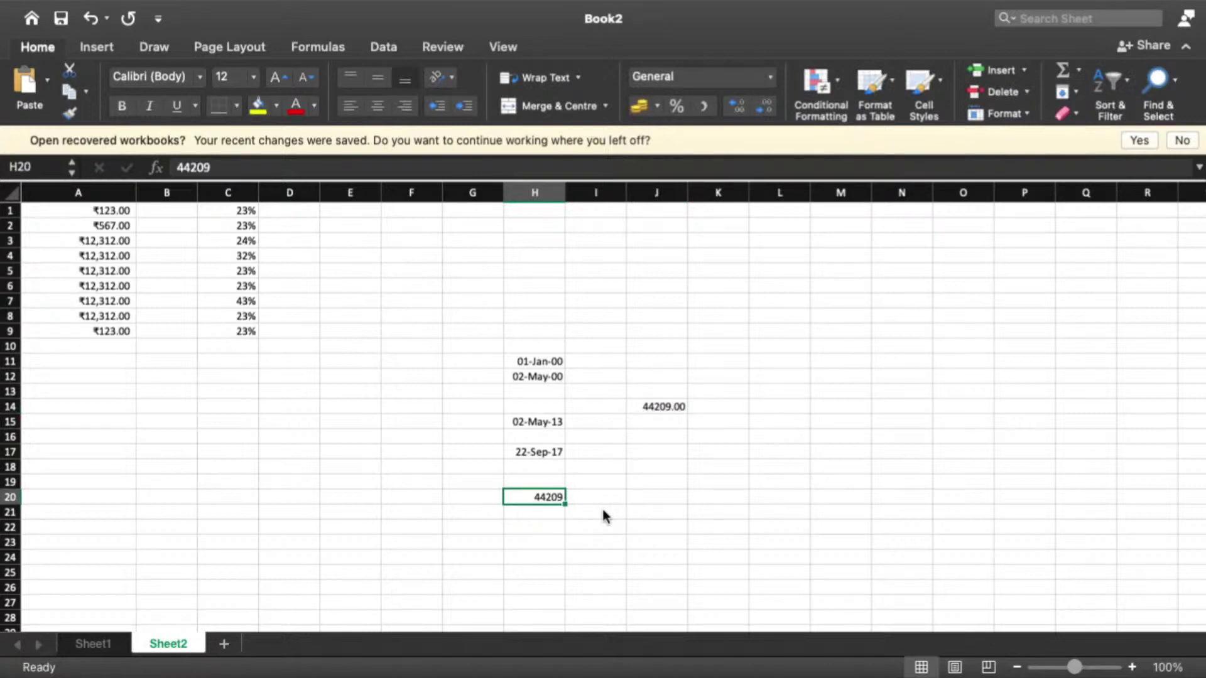
key(ctrl+shift+3)
key(Return)
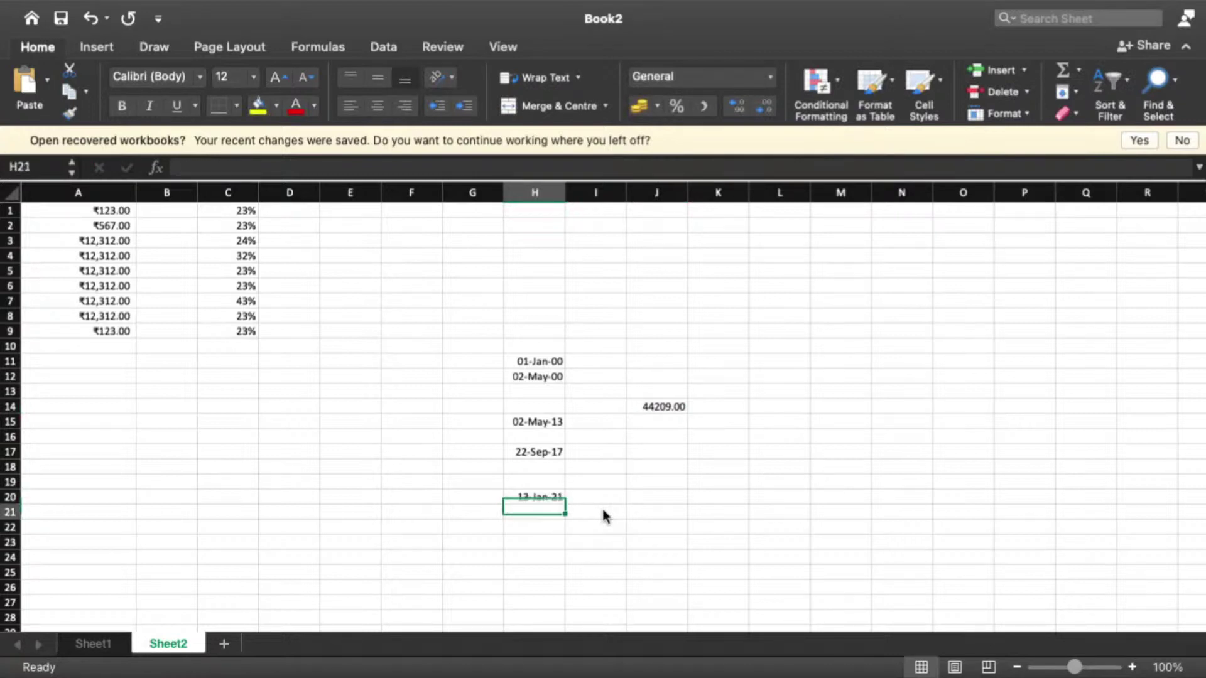
key(Up)
key(Up)
key(Right)
key(Down)
key(Left)
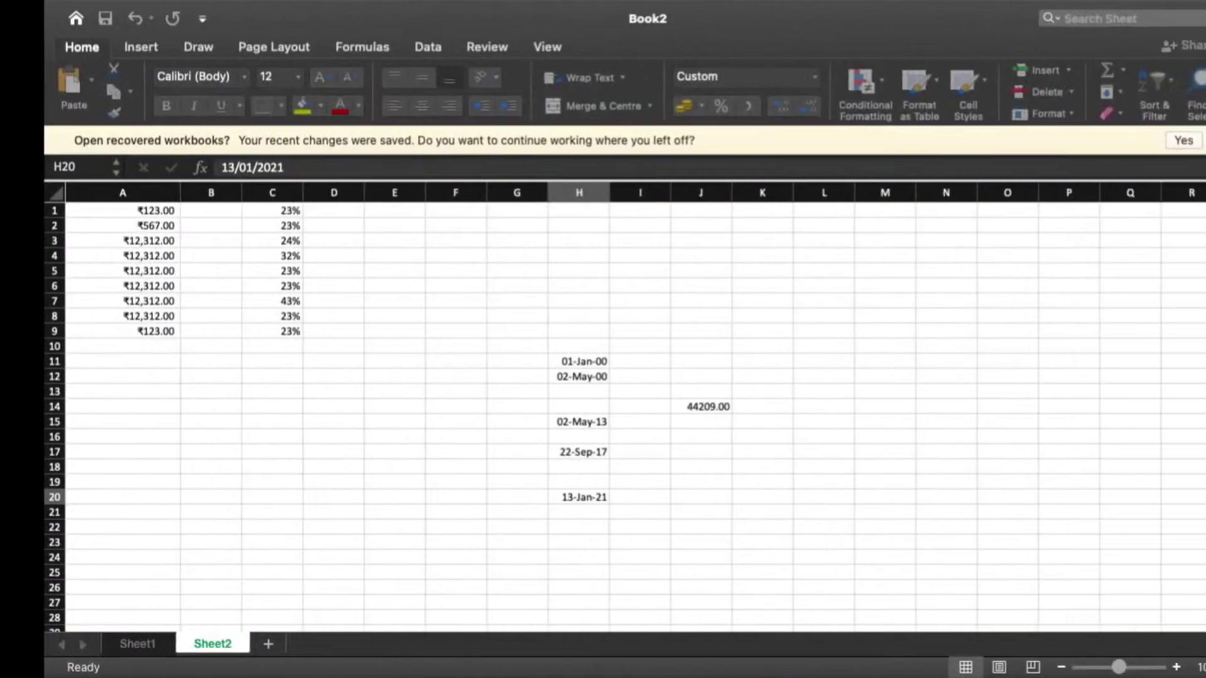
- Check the shortcut list in Sheet1, then copy the value from the cell above, ₹123.00, into cells A10 to A13 of Sheet2
click(96, 649)
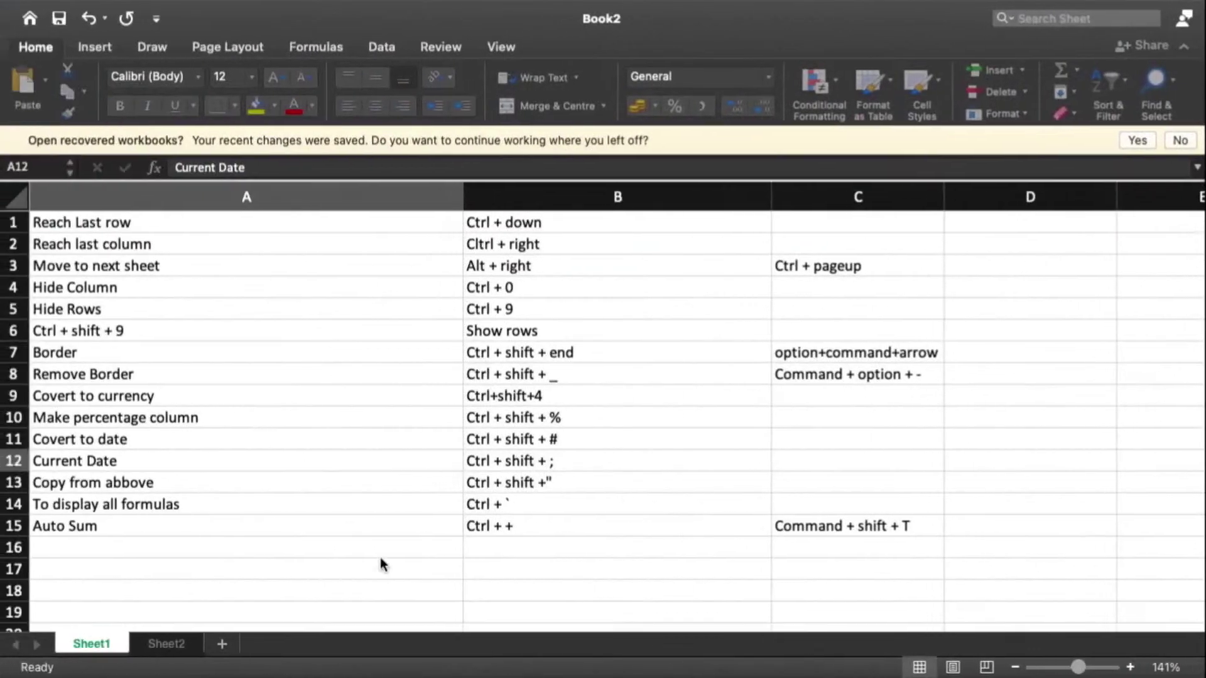
click(179, 649)
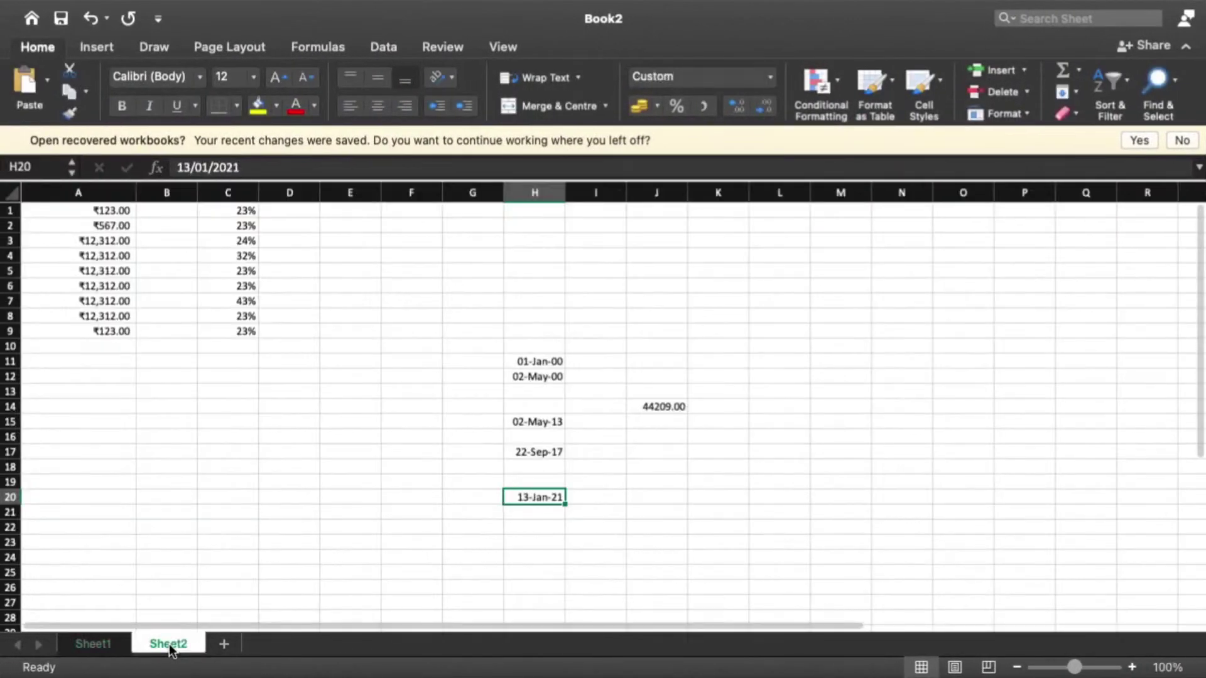
click(106, 333)
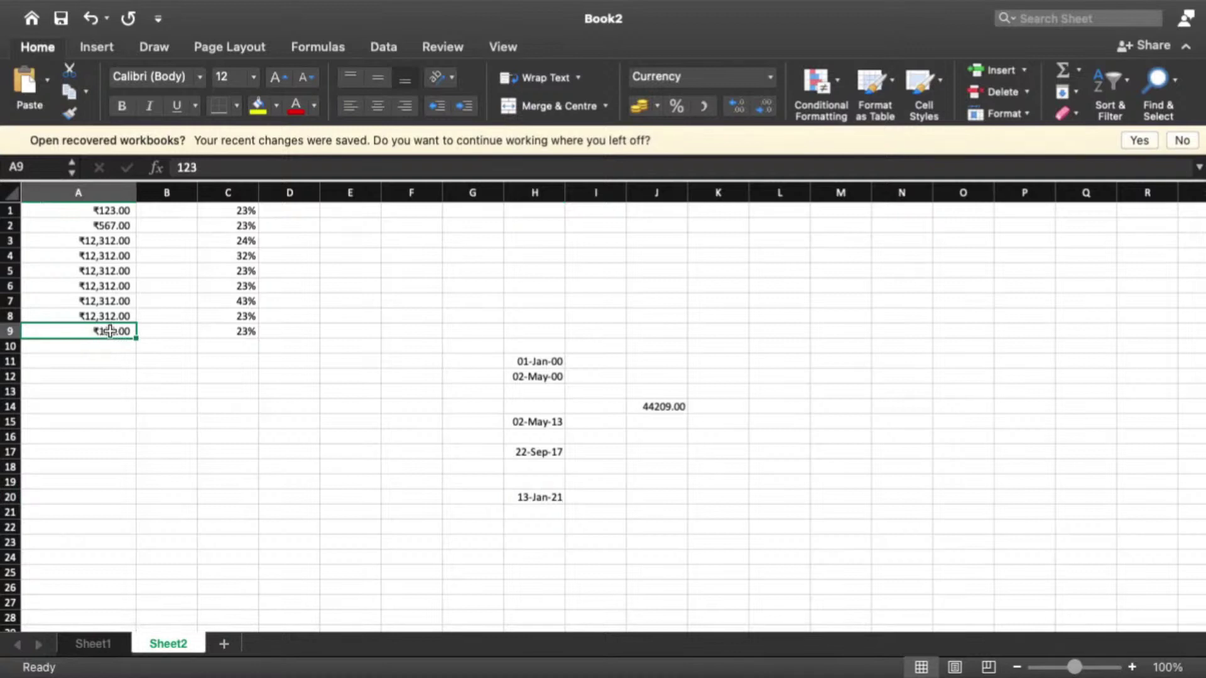
click(114, 348)
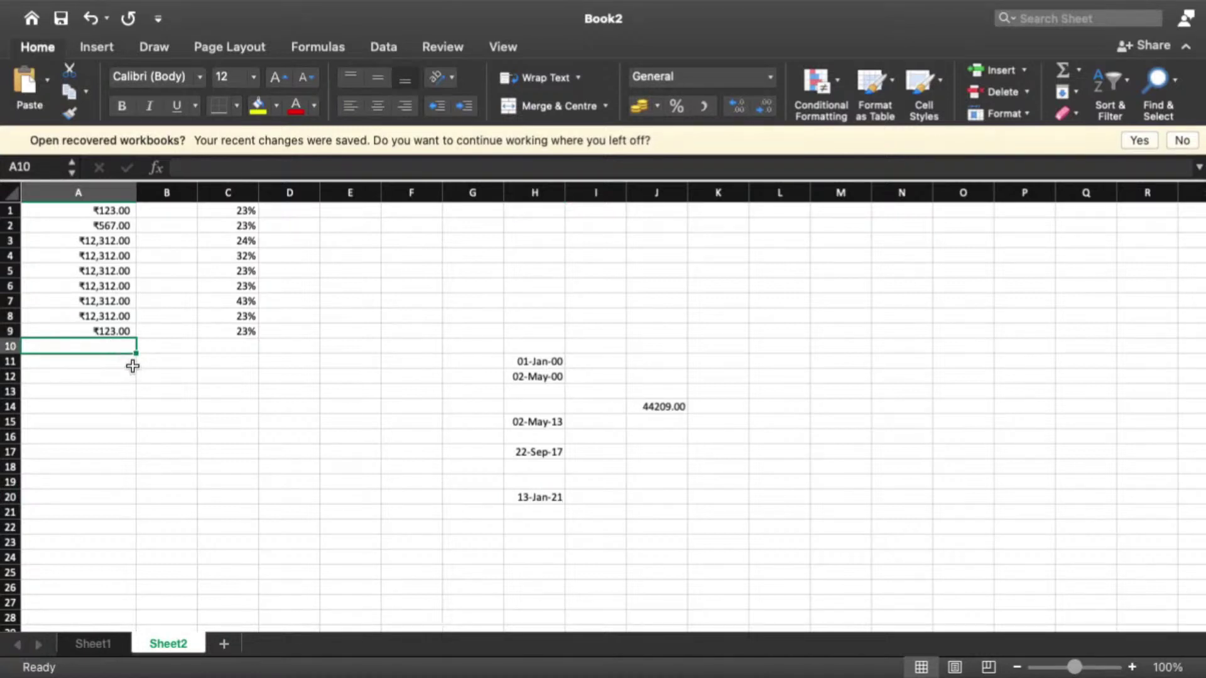
text(₹123.00)
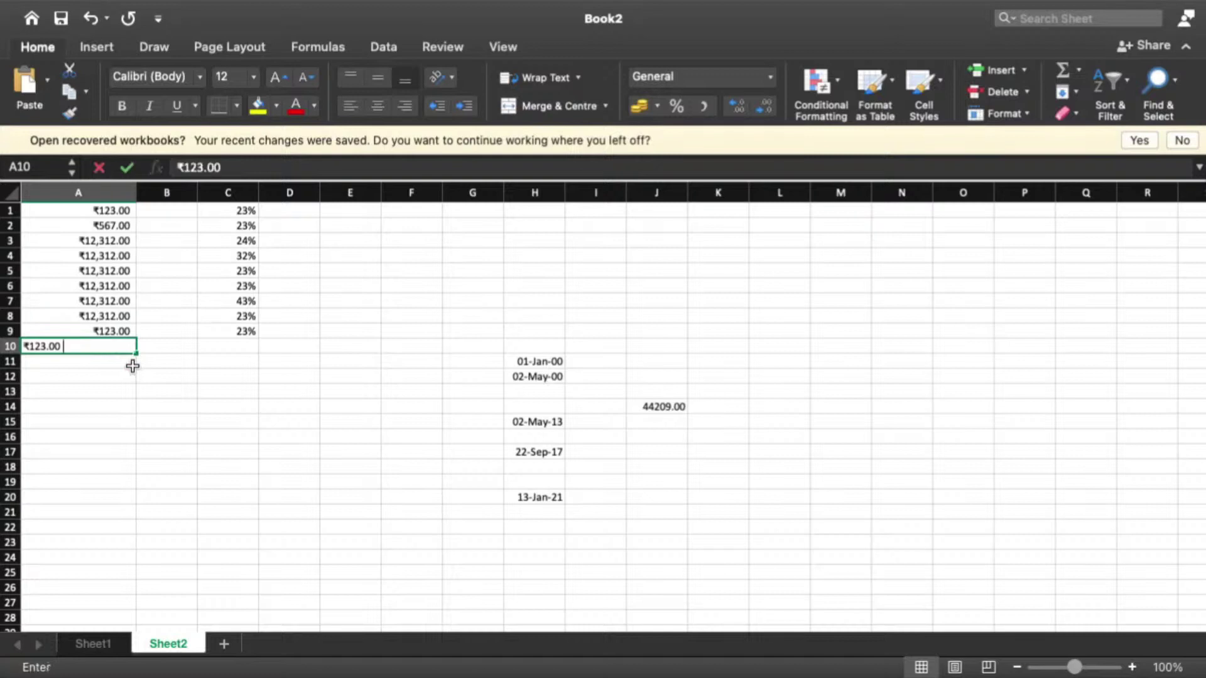
key(Return)
text(₹123.00)
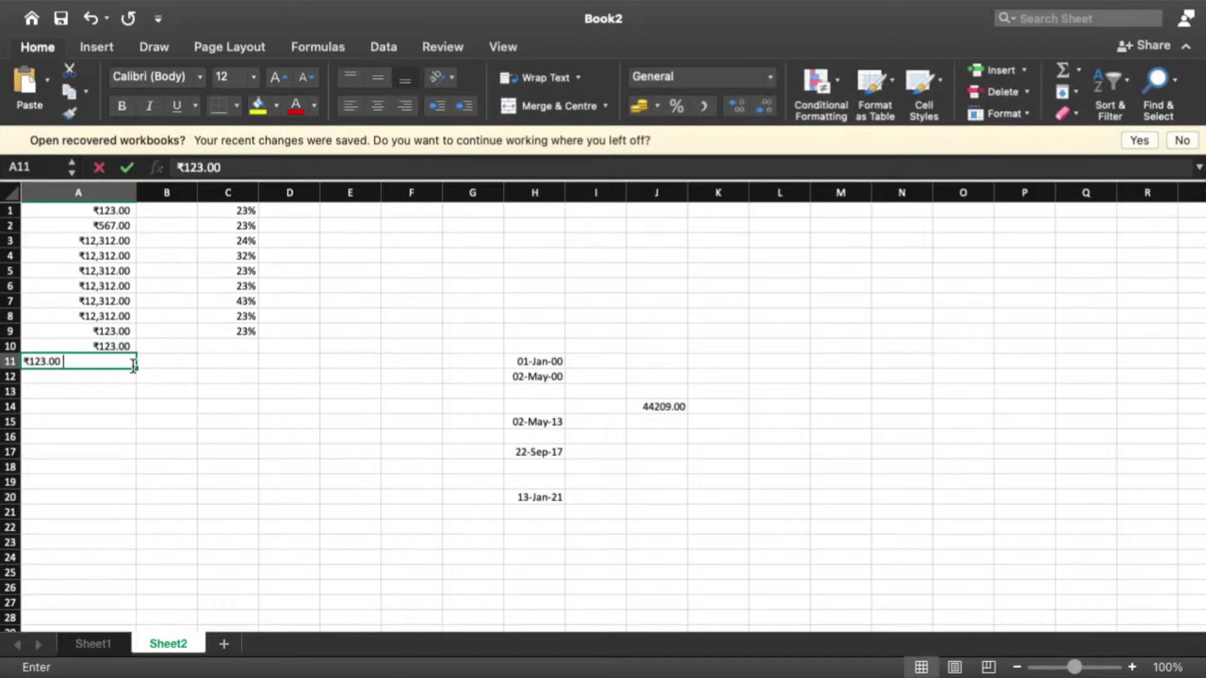
key(Return)
text(₹123.00)
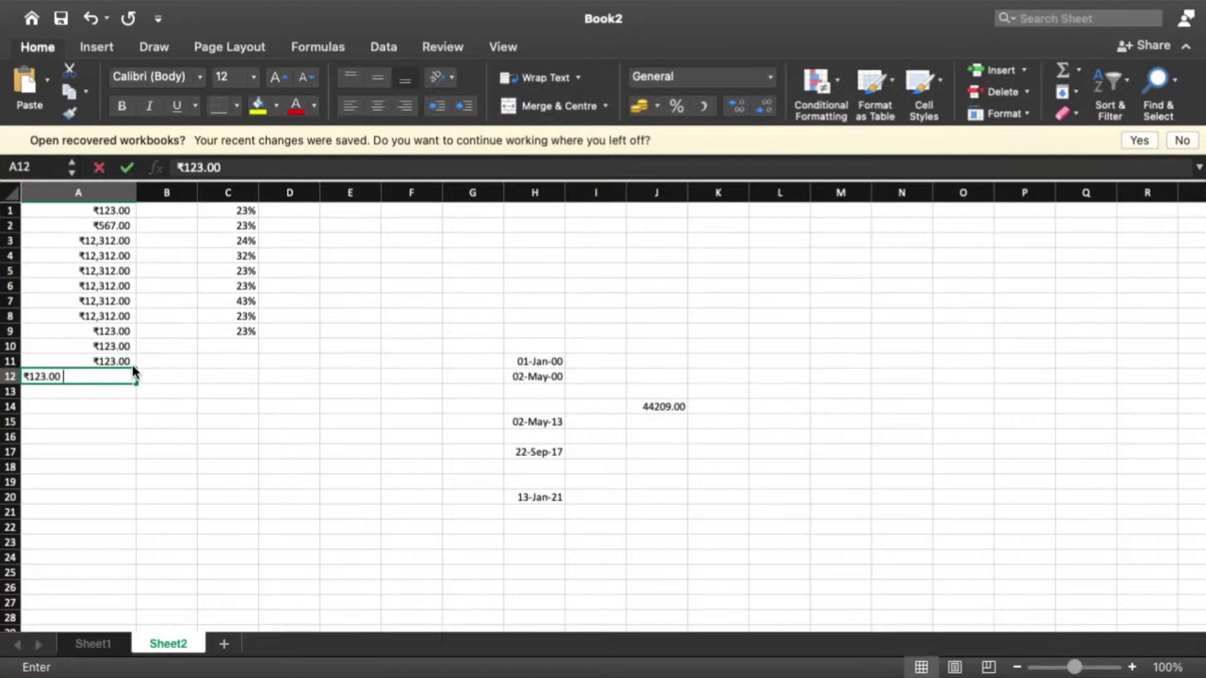
key(Return)
text(₹123.00)
key(Return)
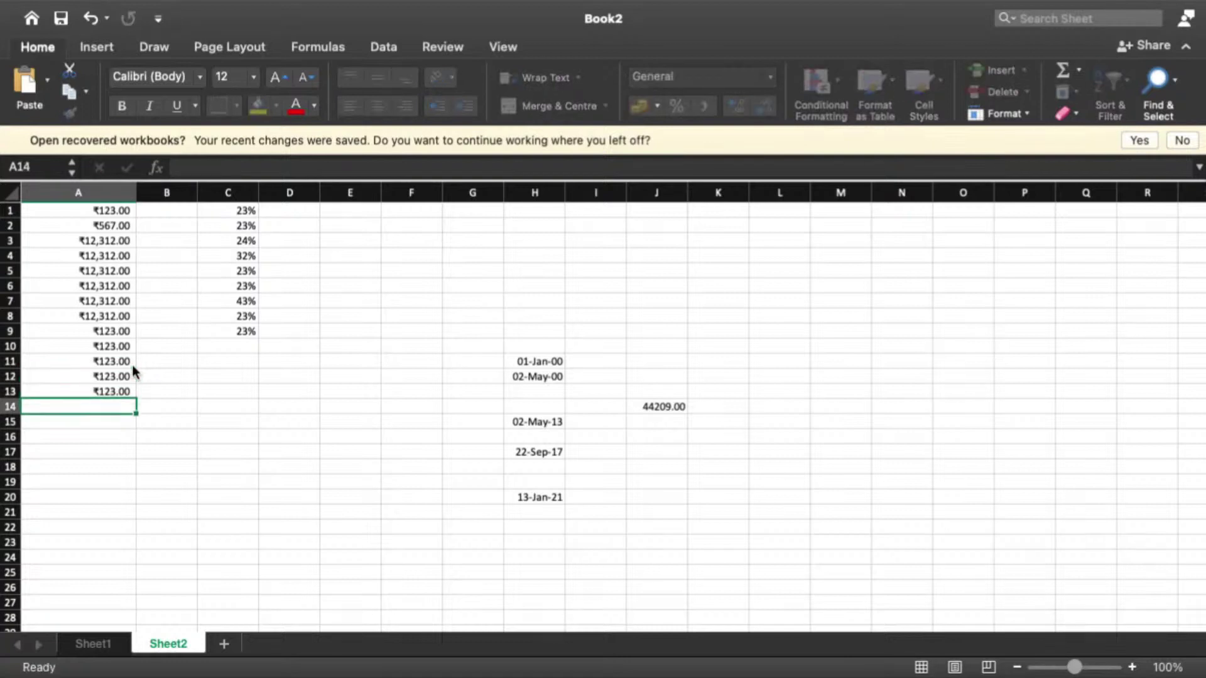
- Copy the percentage from the cell above, 23%, into cells C10 and C11
key(Right)
key(Right)
key(Up)
key(Up)
key(Up)
key(Up)
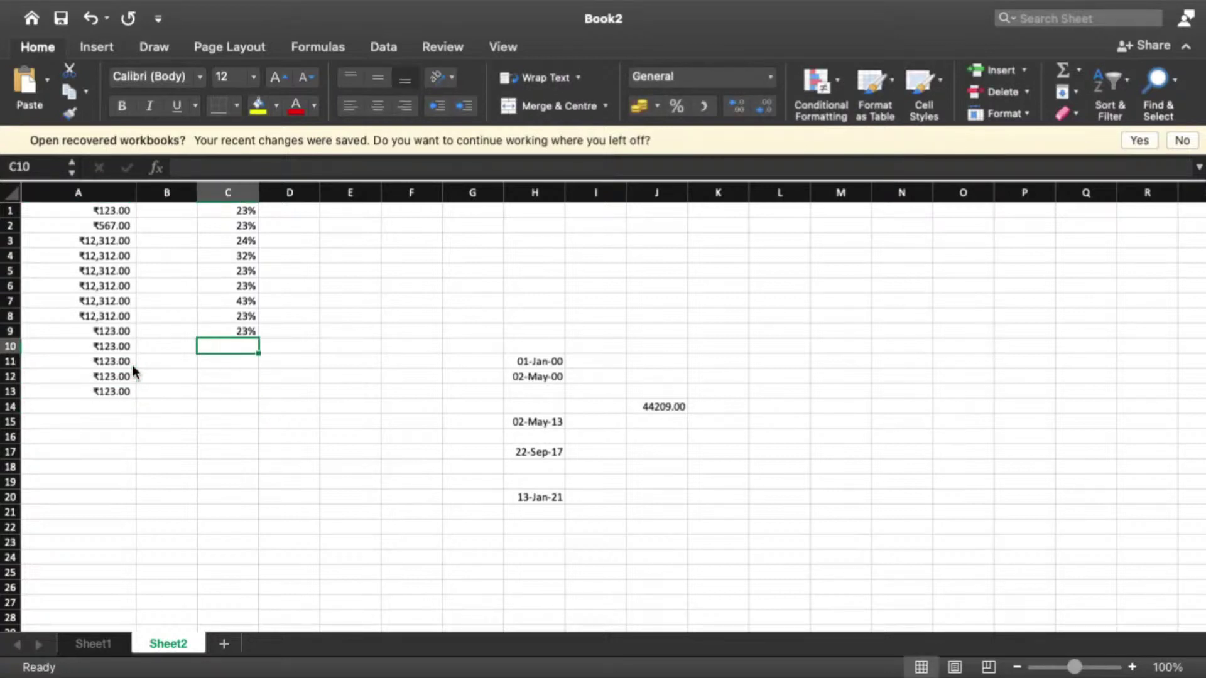
text(23%)
key(Return)
text(23%)
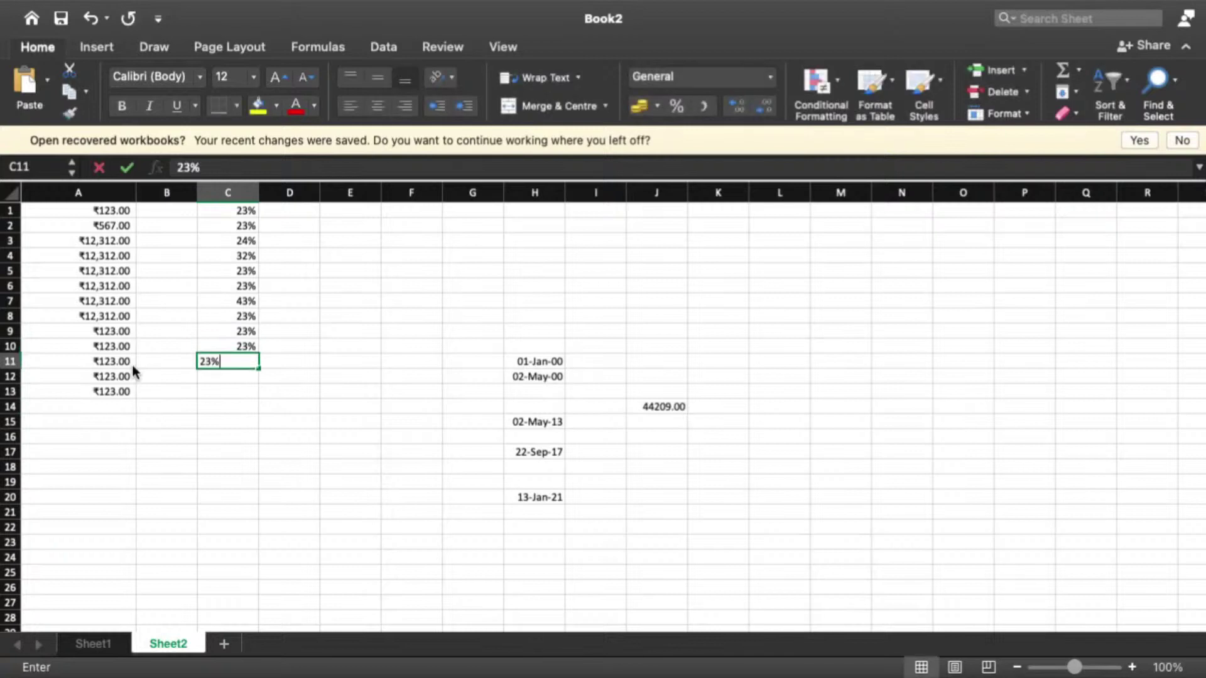
- Copy the date from the cell above, 02-May-13, into cell H16
key(Right)
key(Right)
key(Right)
key(Right)
key(Right)
key(Down)
key(Down)
key(Down)
key(Down)
key(Down)
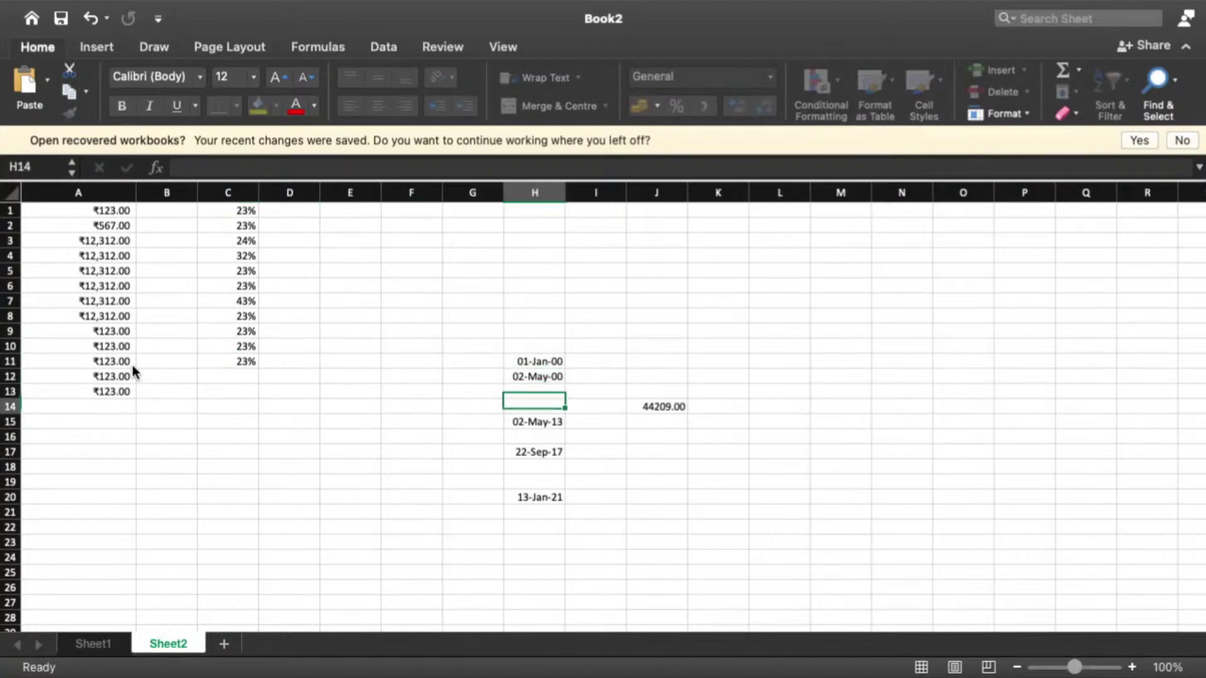
key(ctrl+apostrophe)
key(Return)
key(Down)
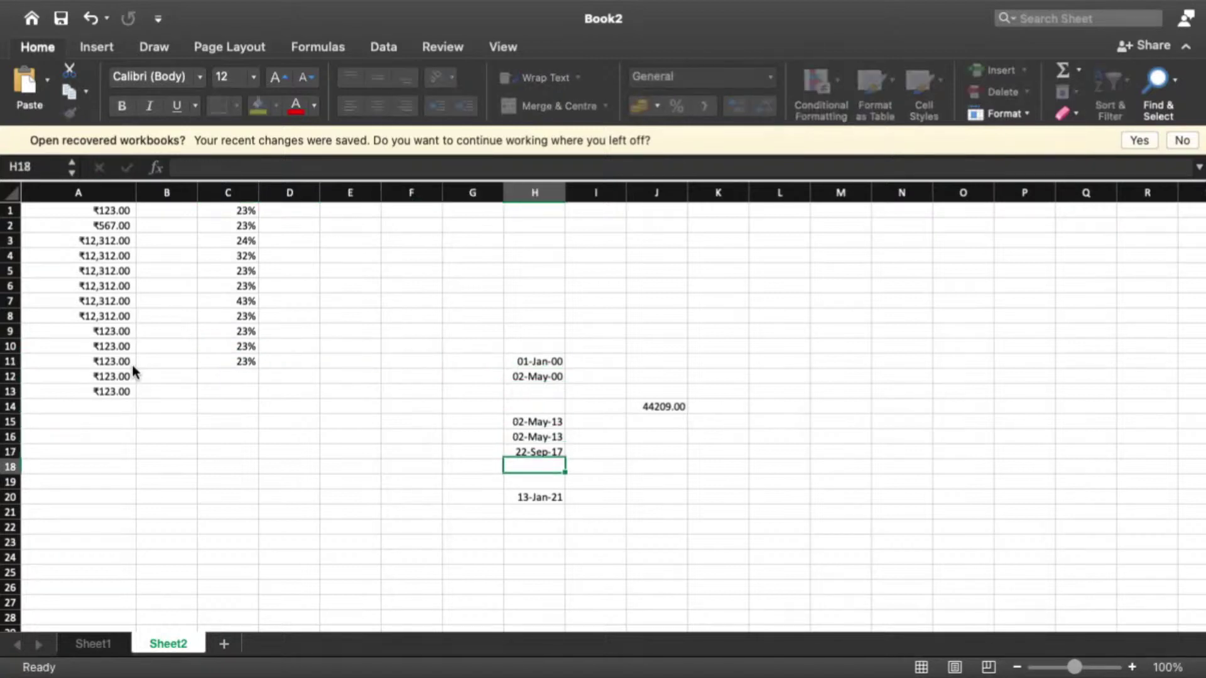
- Copy the dates from the cells above into H18 (22-Sep-17) and H21 (13-Jan-21)
key(ctrl+apostrophe)
key(Return)
key(Down)
key(Down)
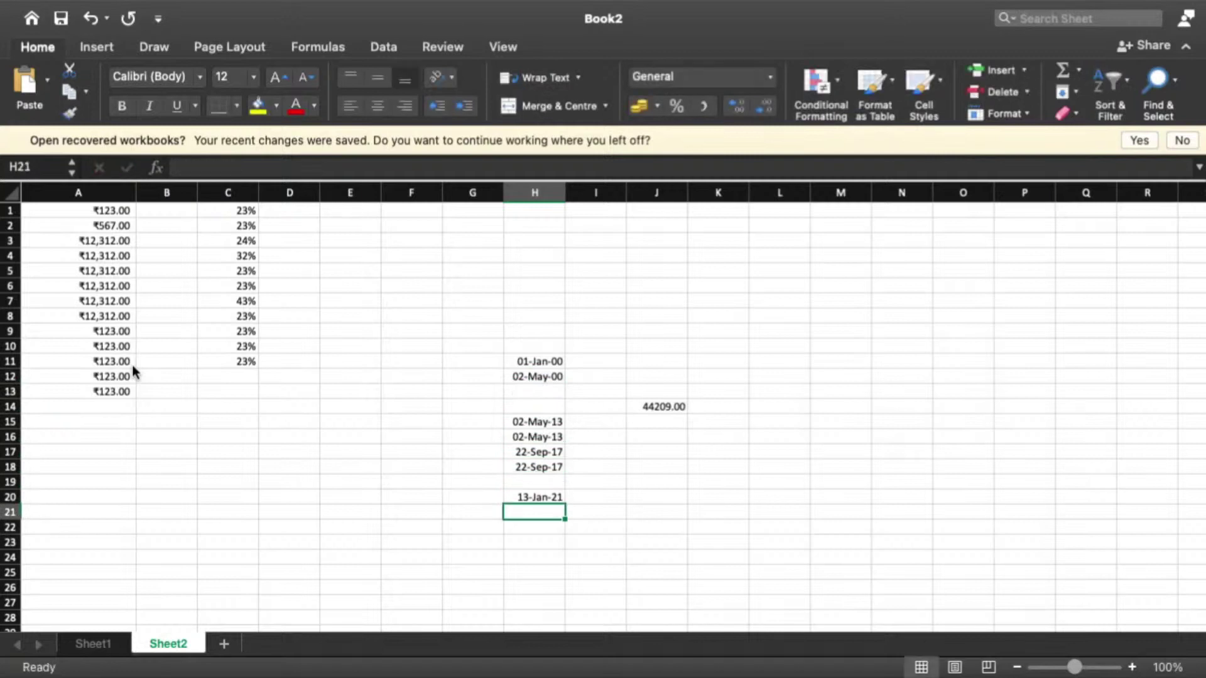
key(ctrl+apostrophe)
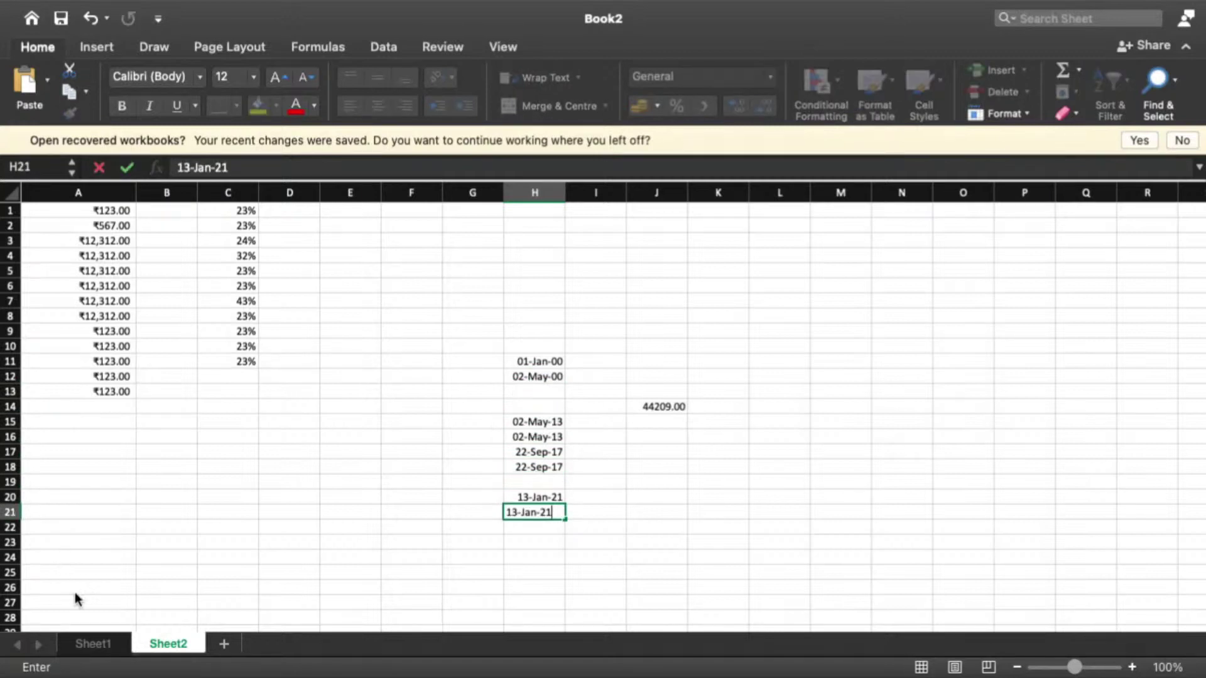
- Look up the shortcut for displaying all formulas in row 14 of Sheet1, then return to Sheet2
click(95, 647)
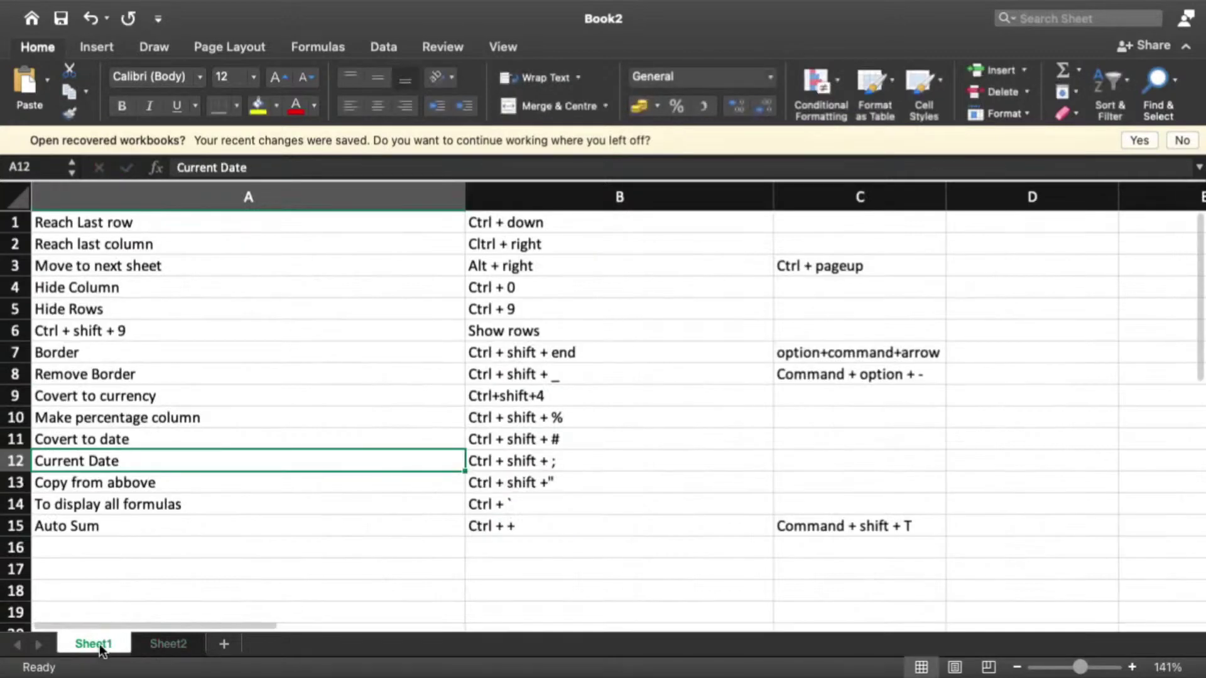
click(193, 511)
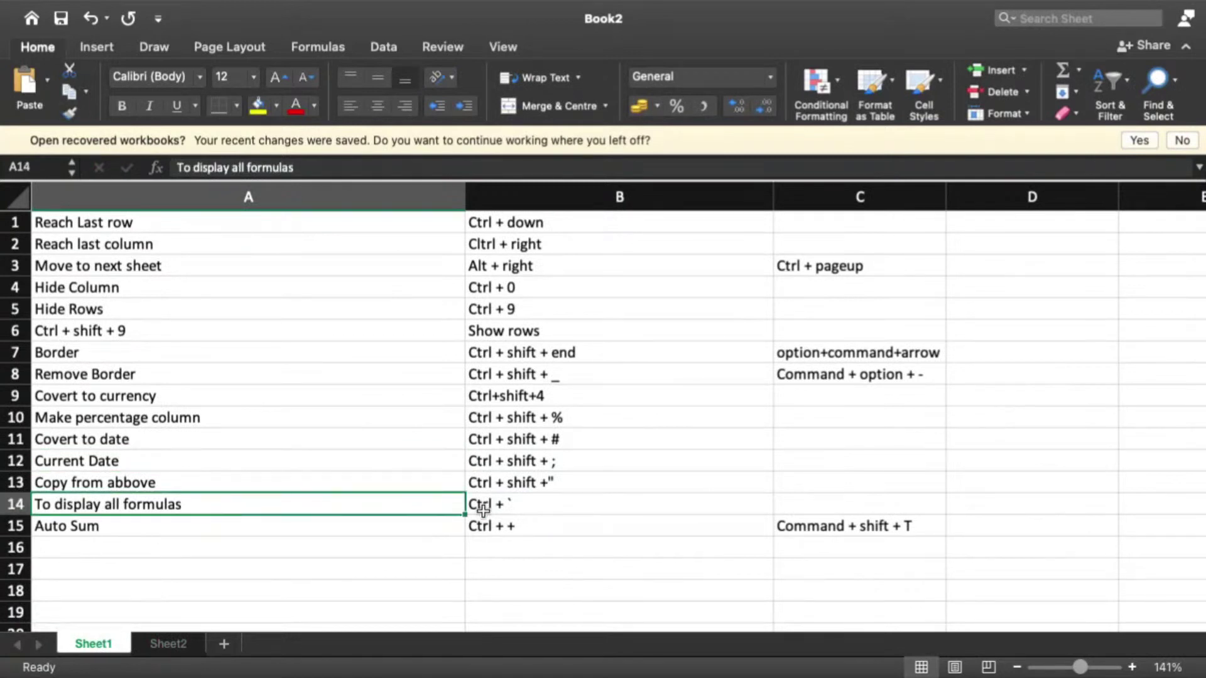
click(191, 640)
click(925, 363)
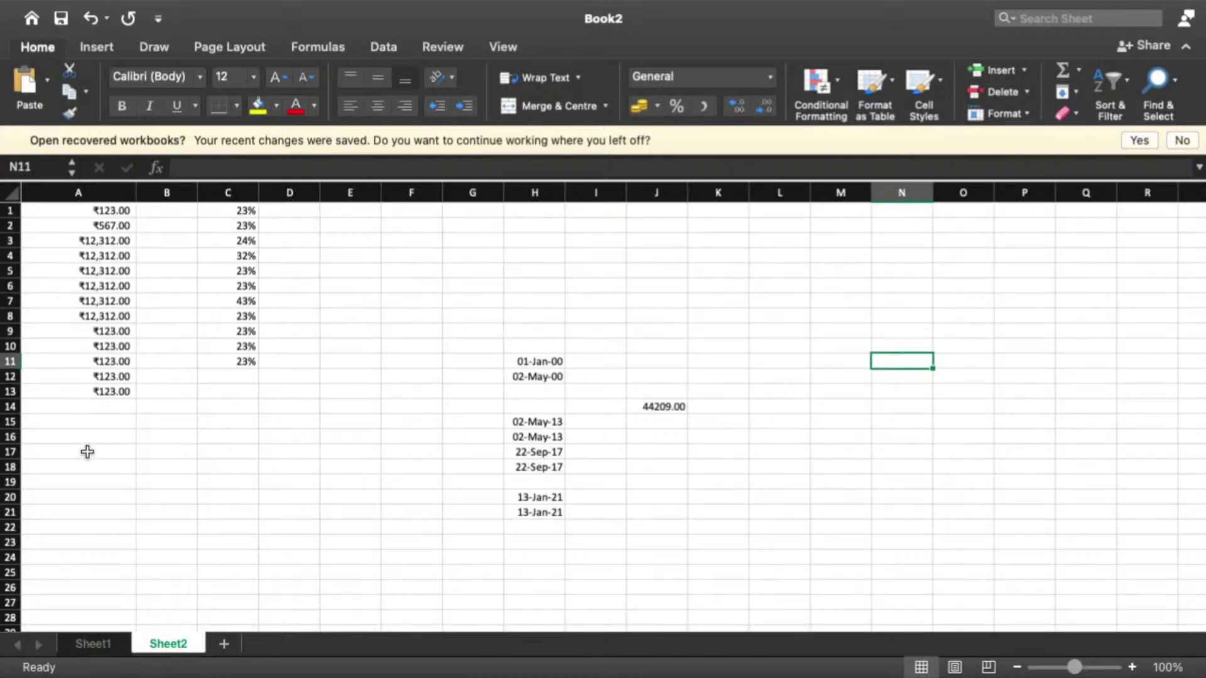
- Enter the formula =SUM(A1:A13) in cell A14 and make the total bold
click(88, 407)
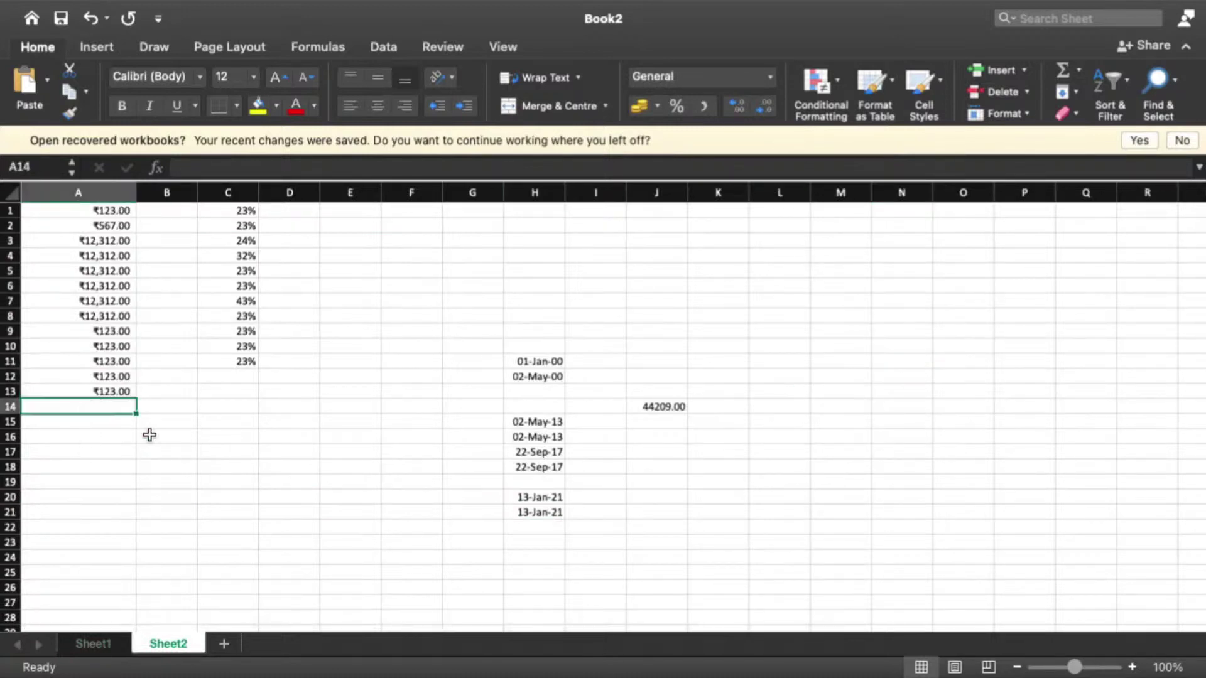
text(=)
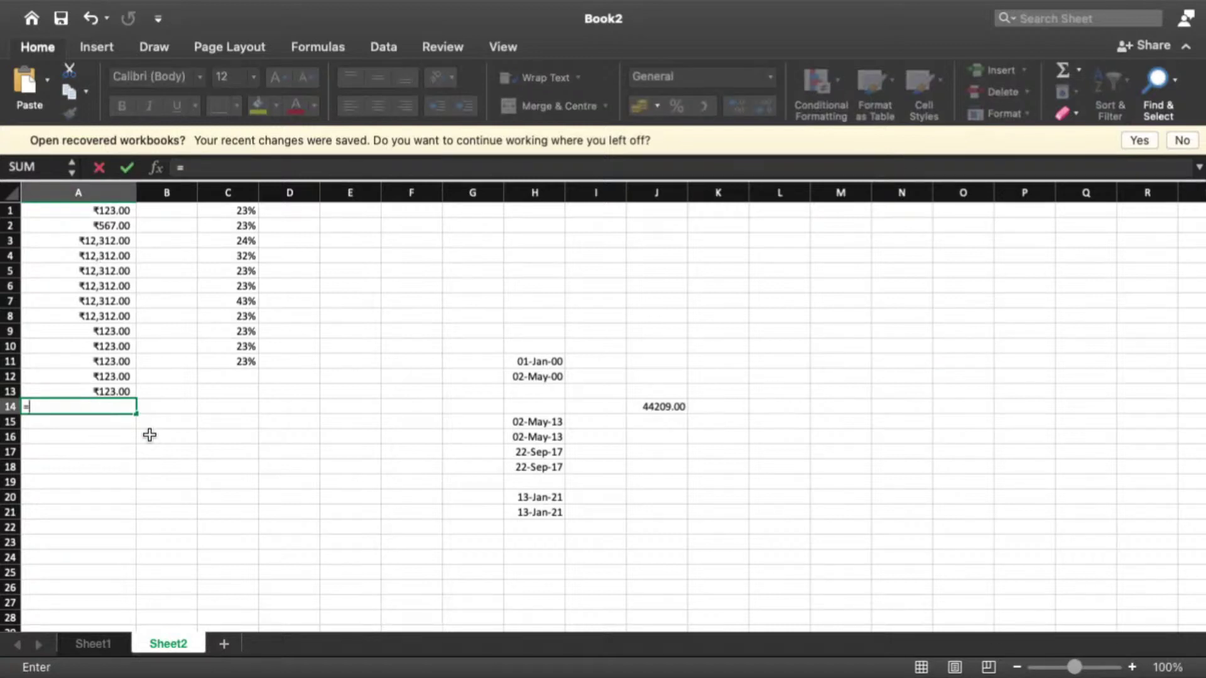
text(SUM)
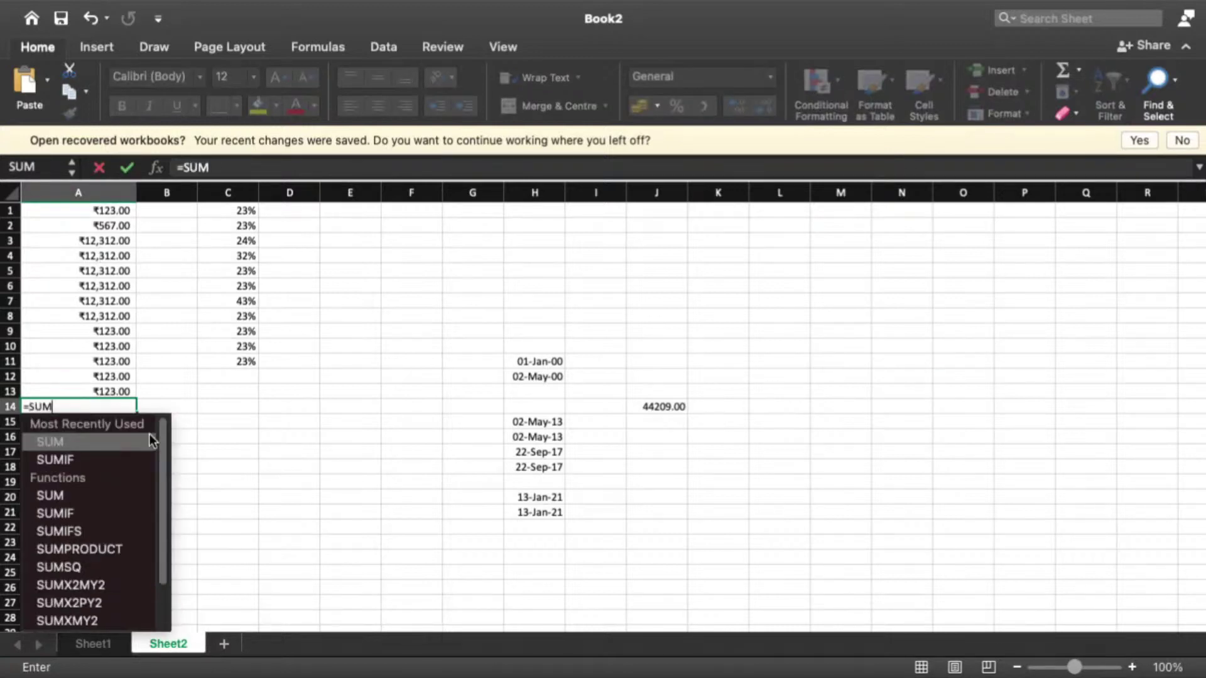
text(()
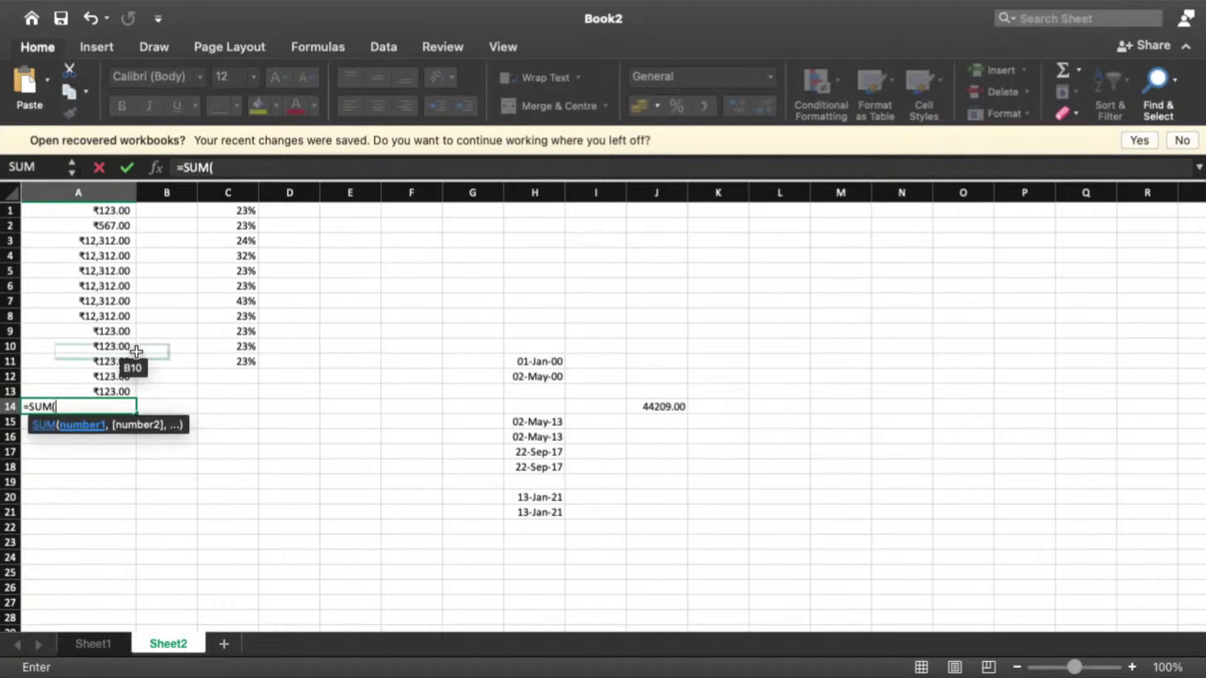
click(106, 211)
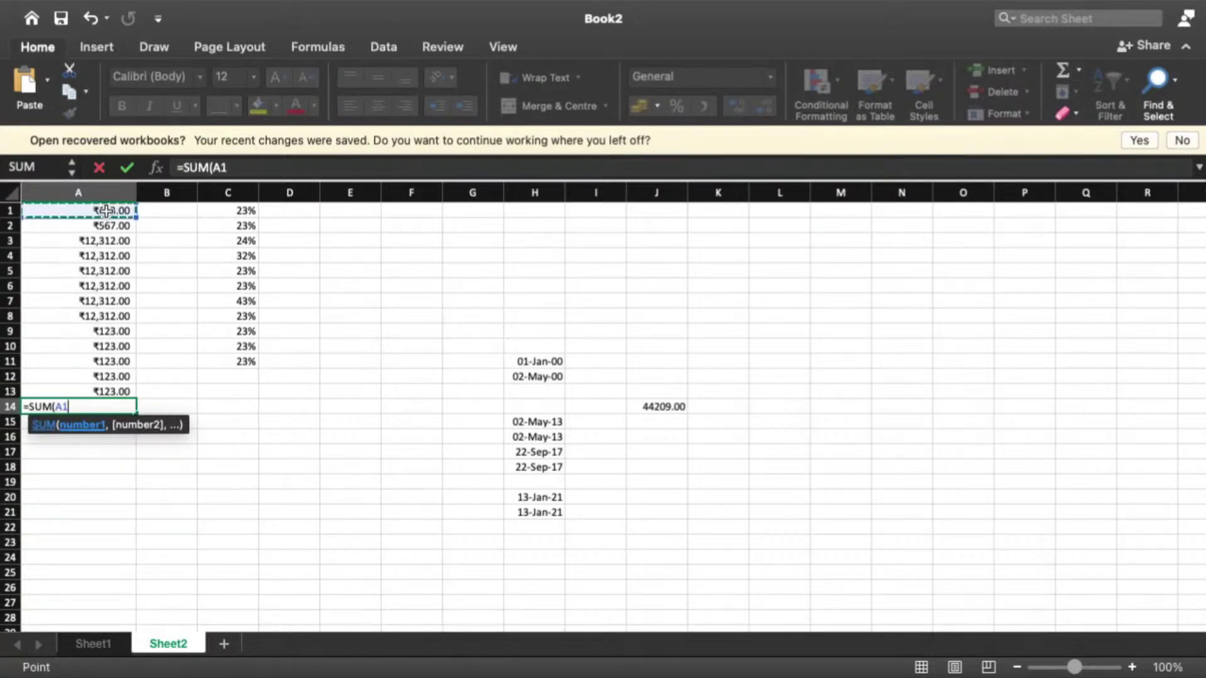
text(:)
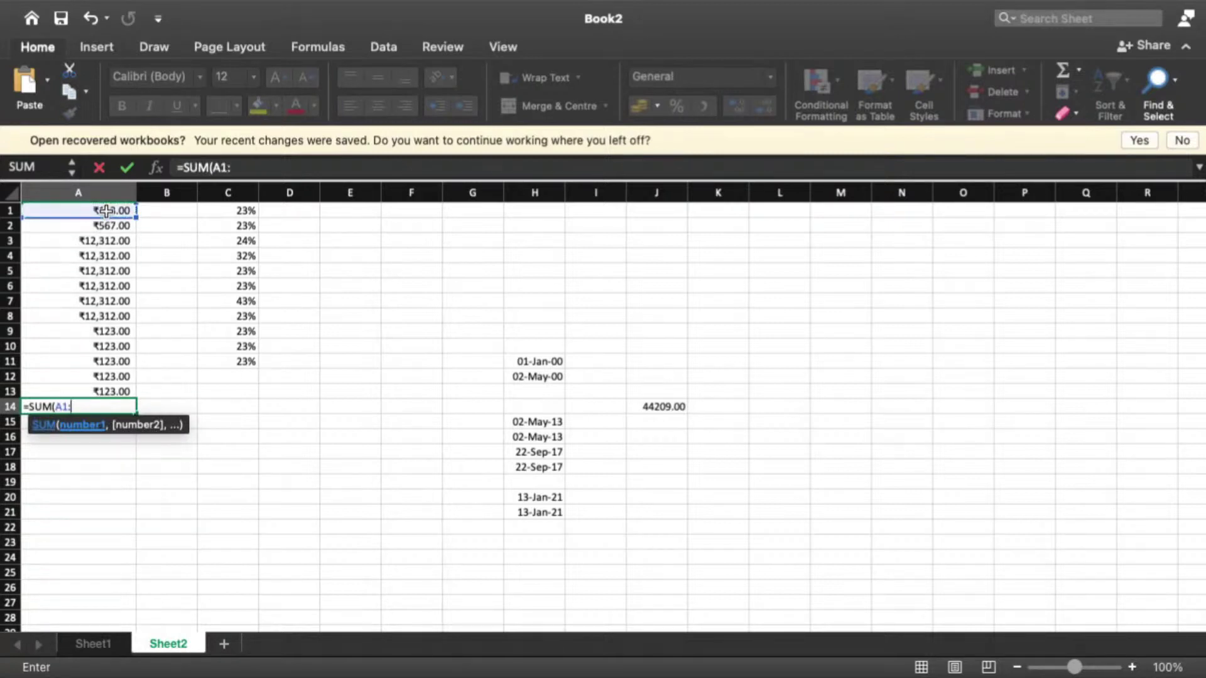
click(94, 392)
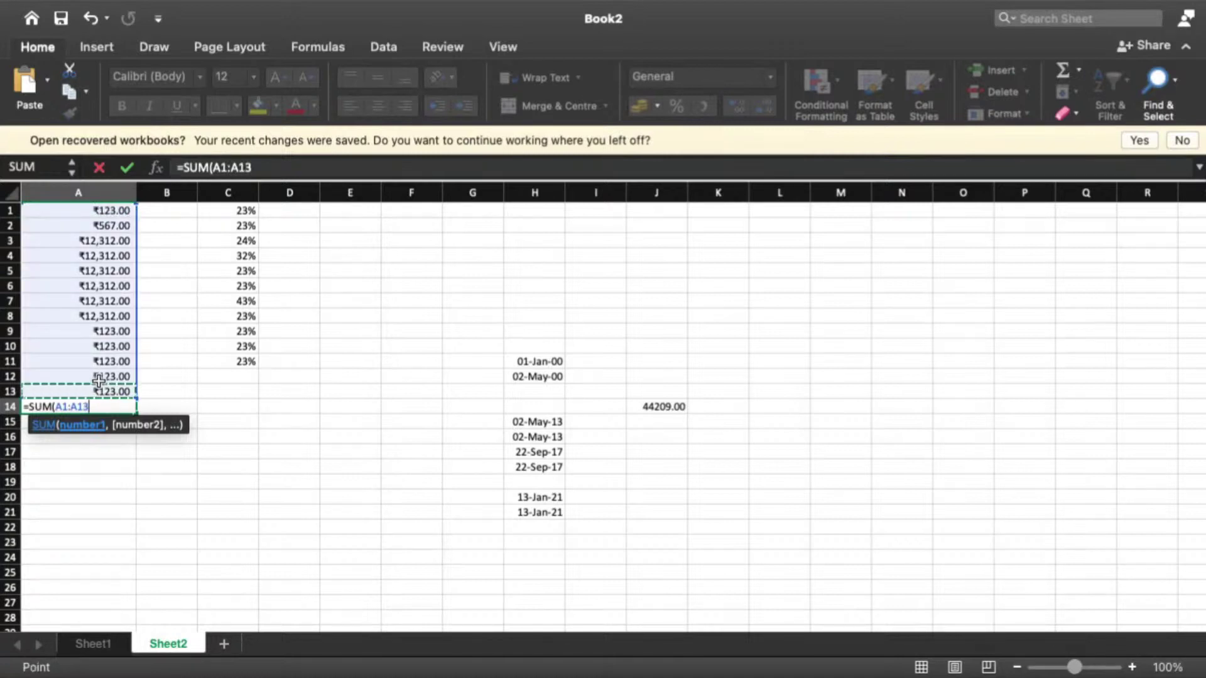
text())
click(99, 463)
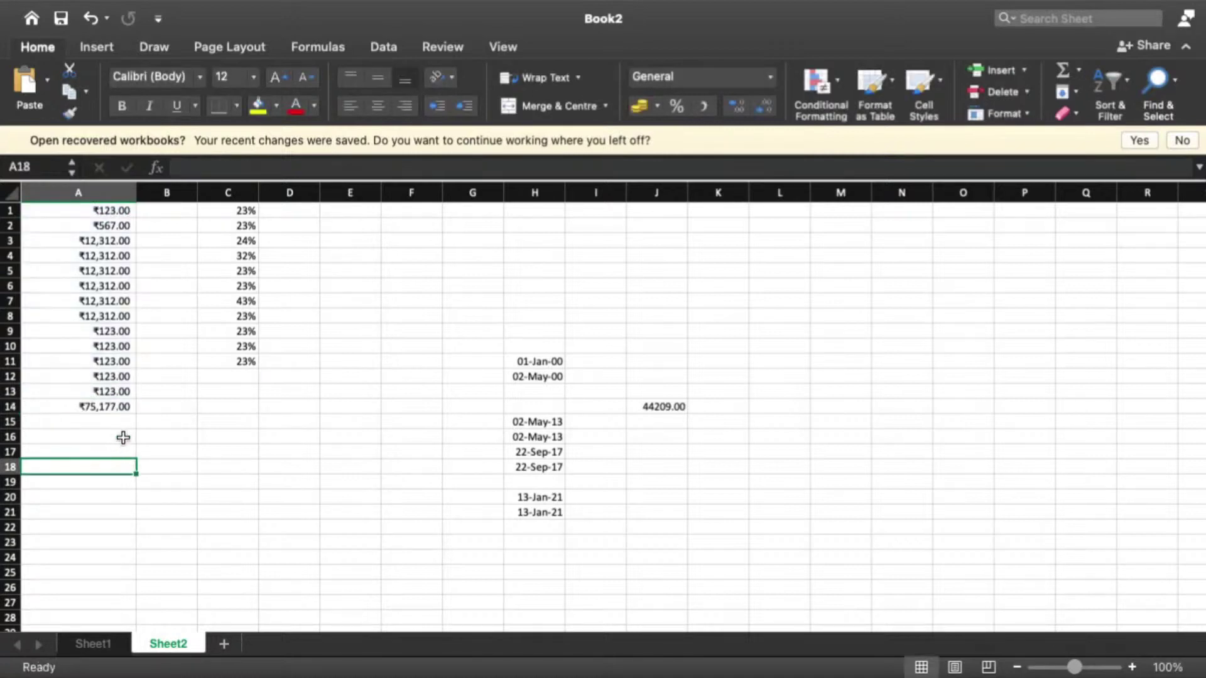
click(79, 412)
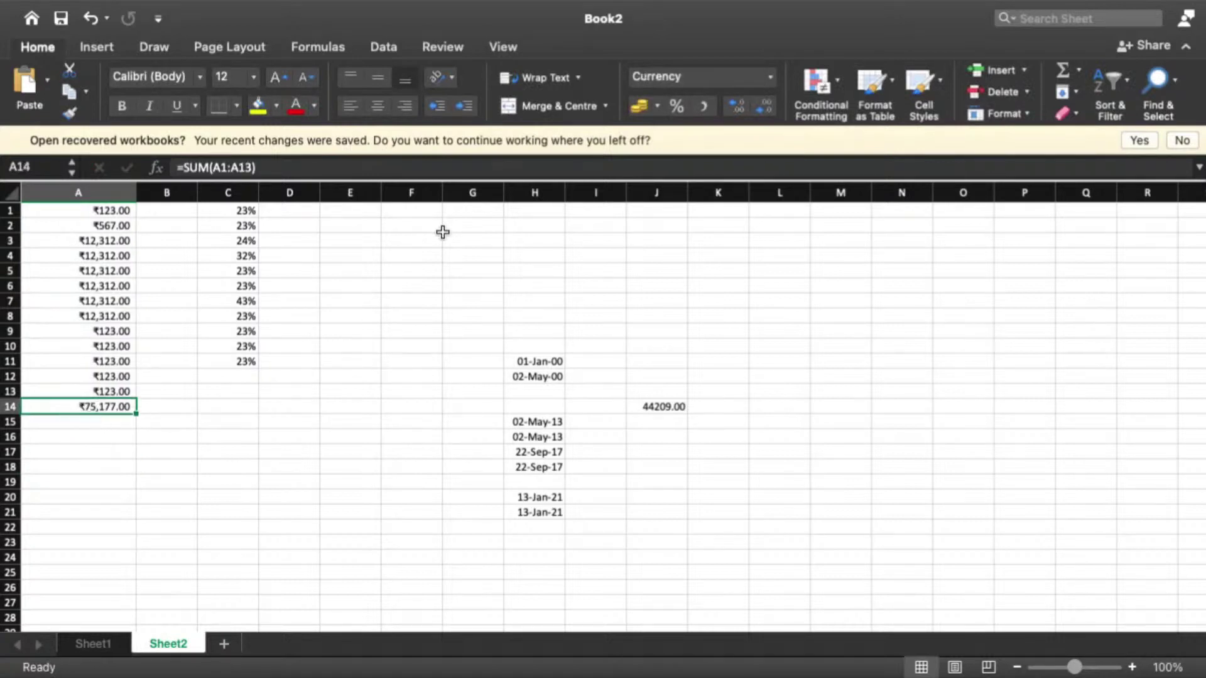
key(super+b)
- Display all formulas in Sheet2, then switch back to showing the values
click(272, 465)
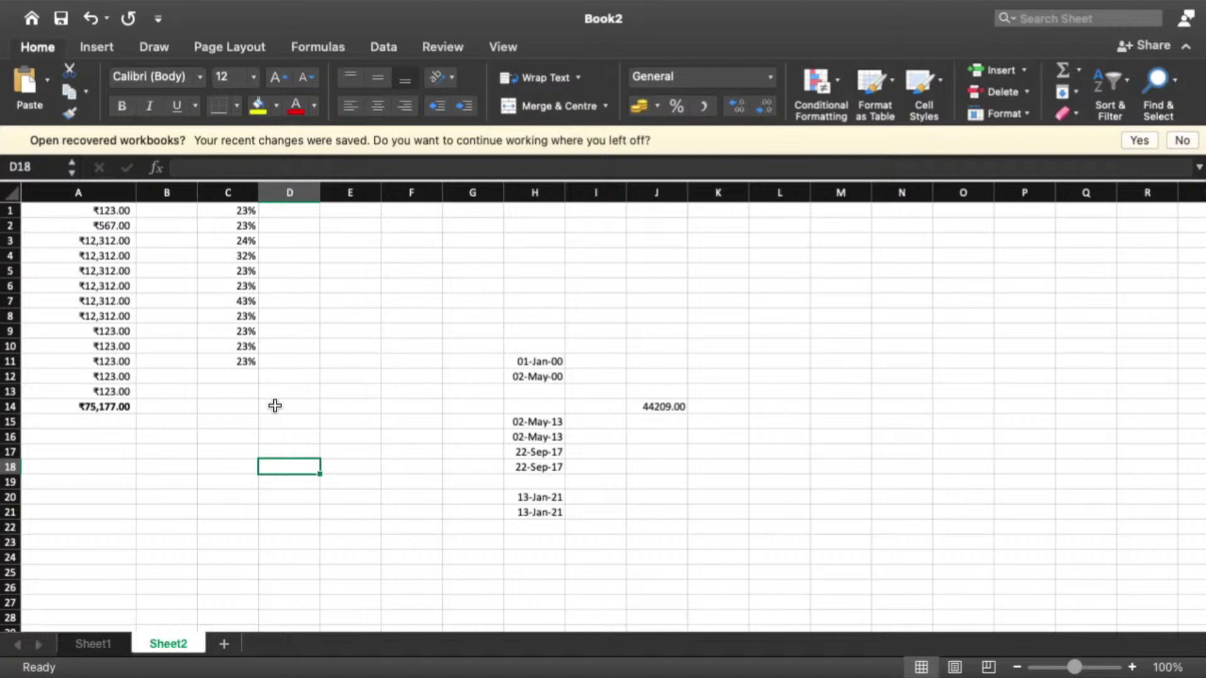
key(ctrl+grave)
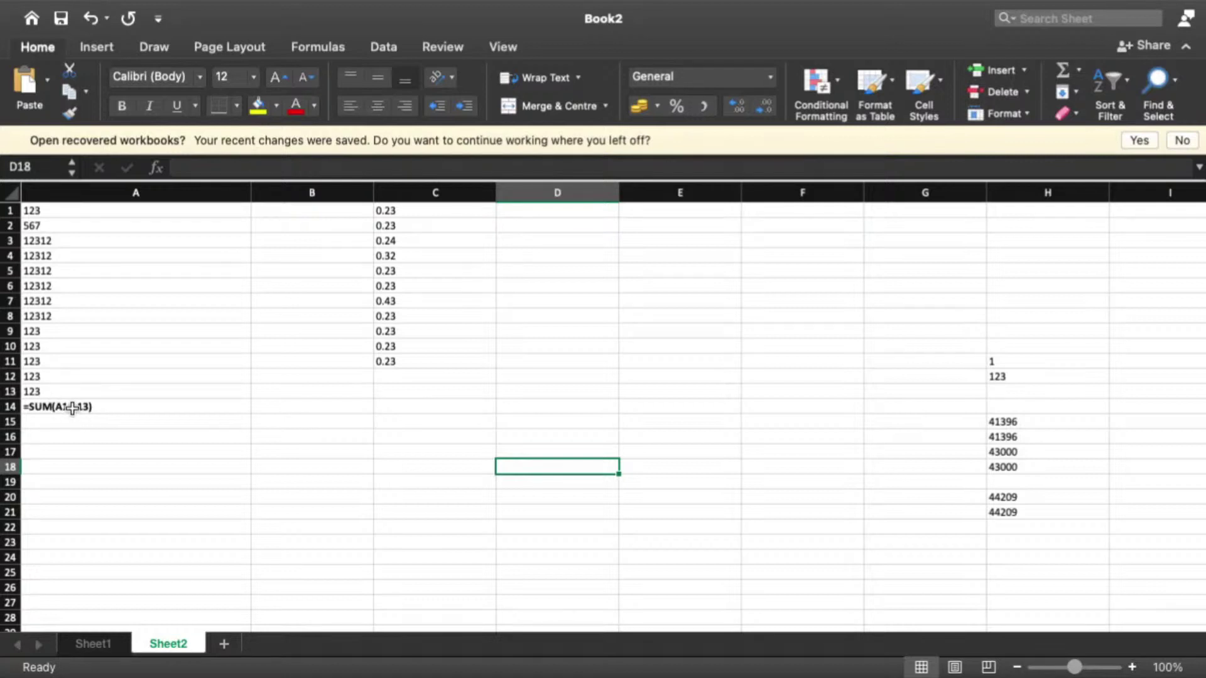
key(ctrl+grave)
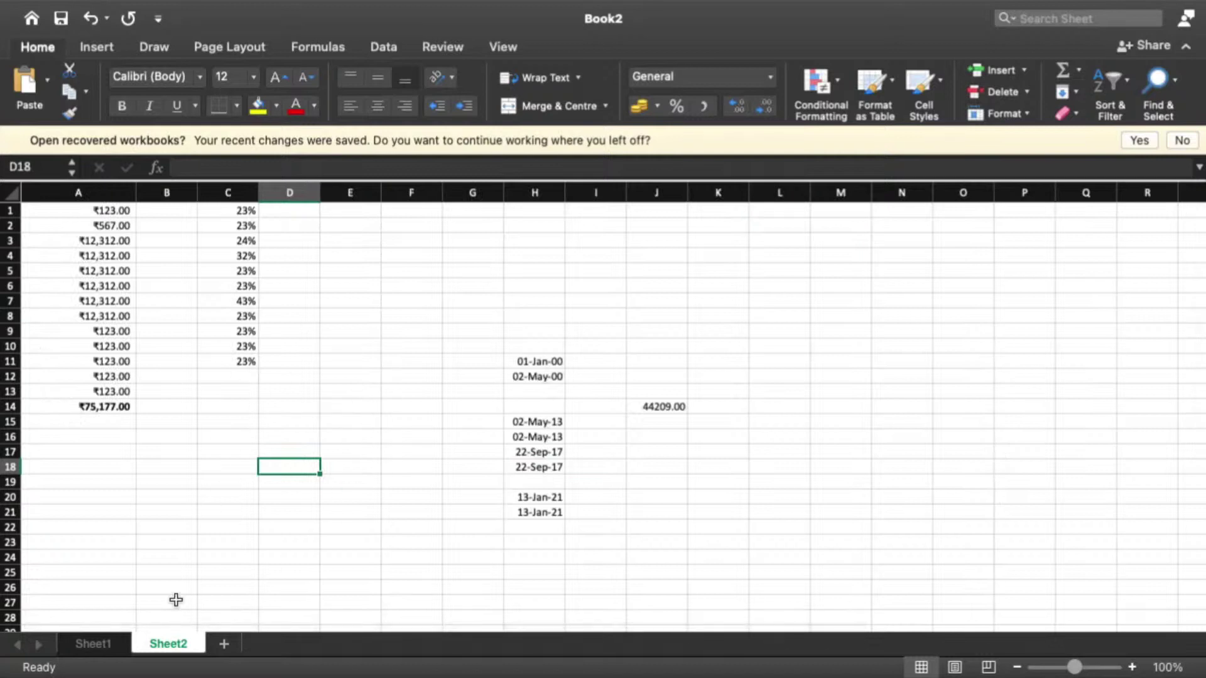
- Look up the Auto Sum shortcut in row 15 of Sheet1, then delete the total from cell A14 of Sheet2
click(93, 644)
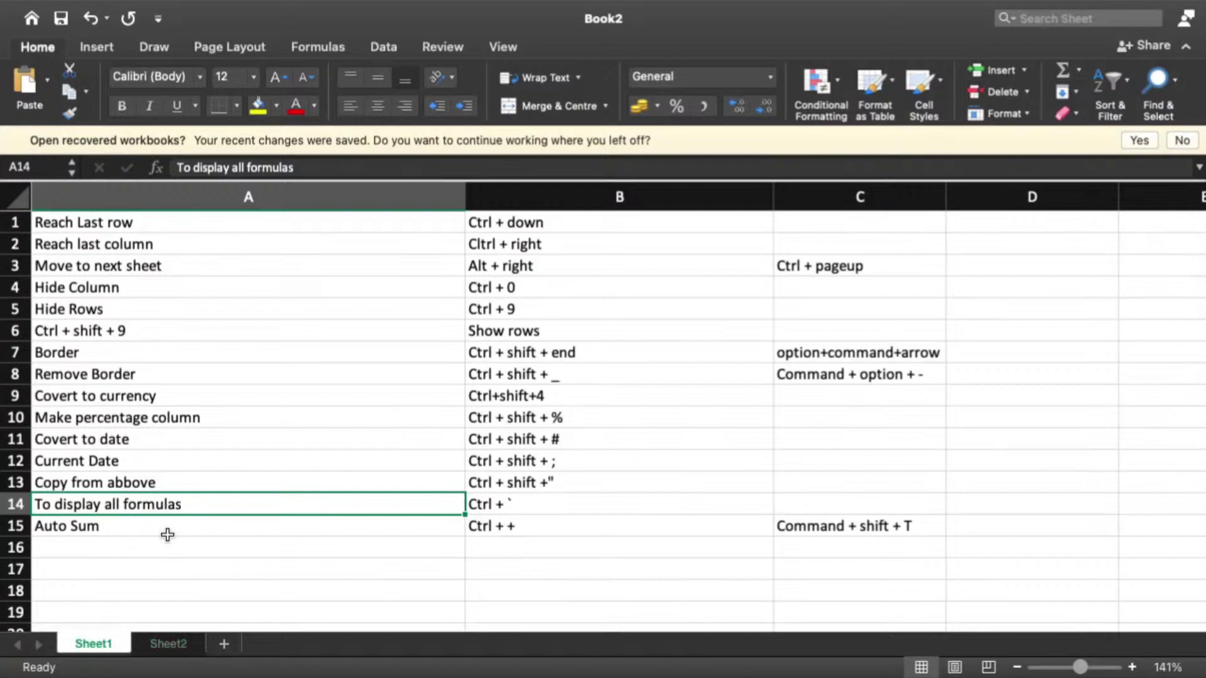
click(174, 533)
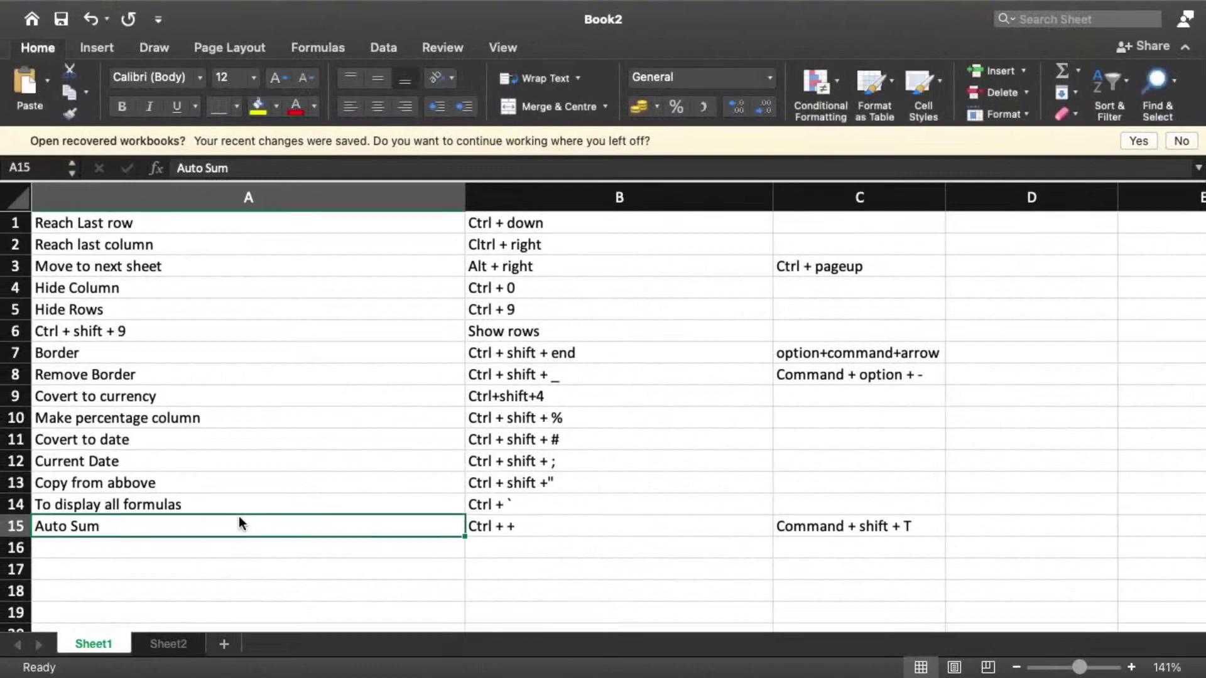
click(168, 644)
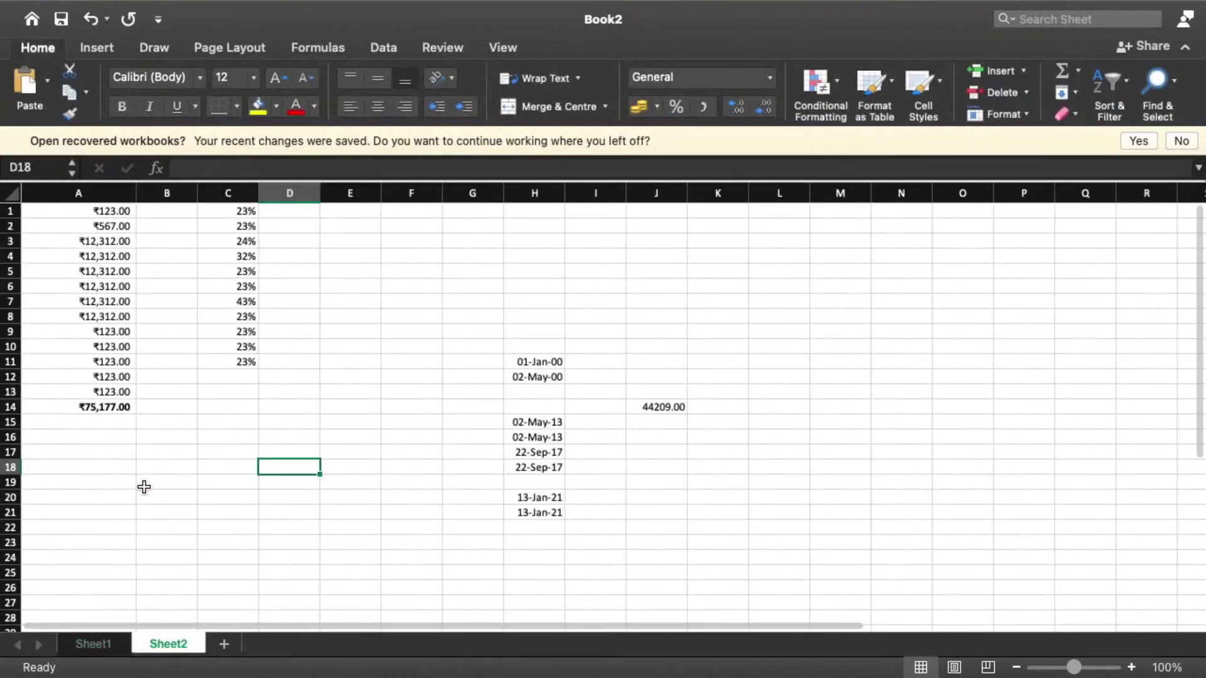
click(102, 407)
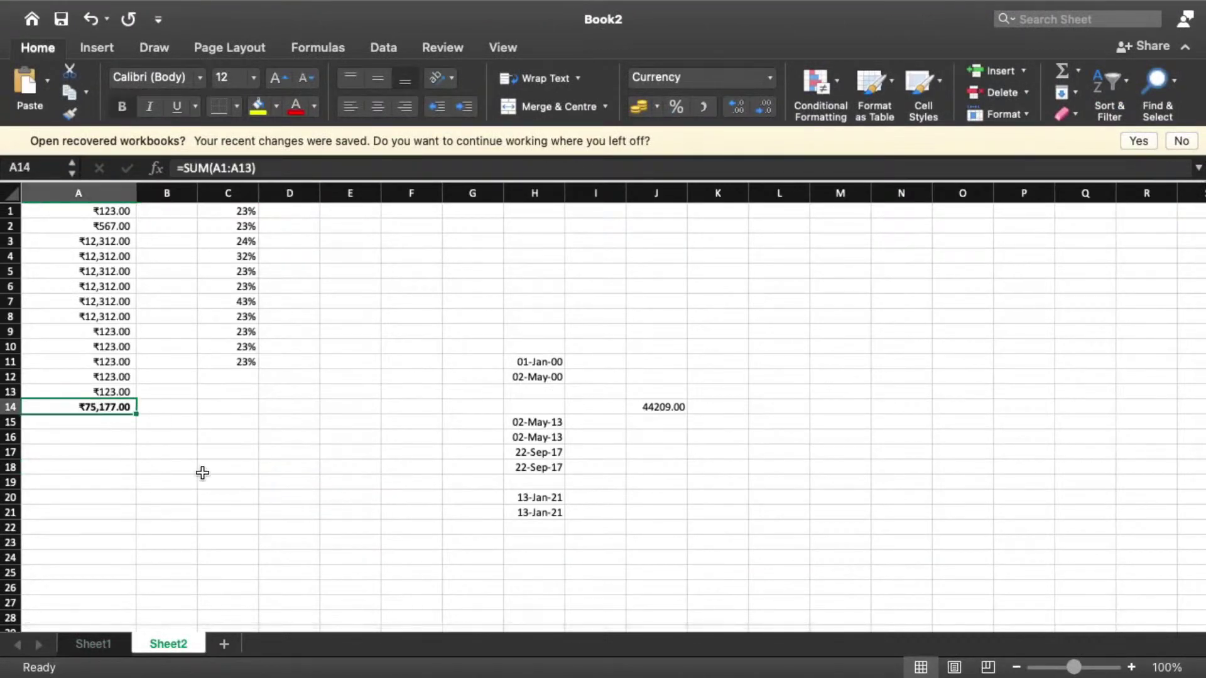
key(Delete)
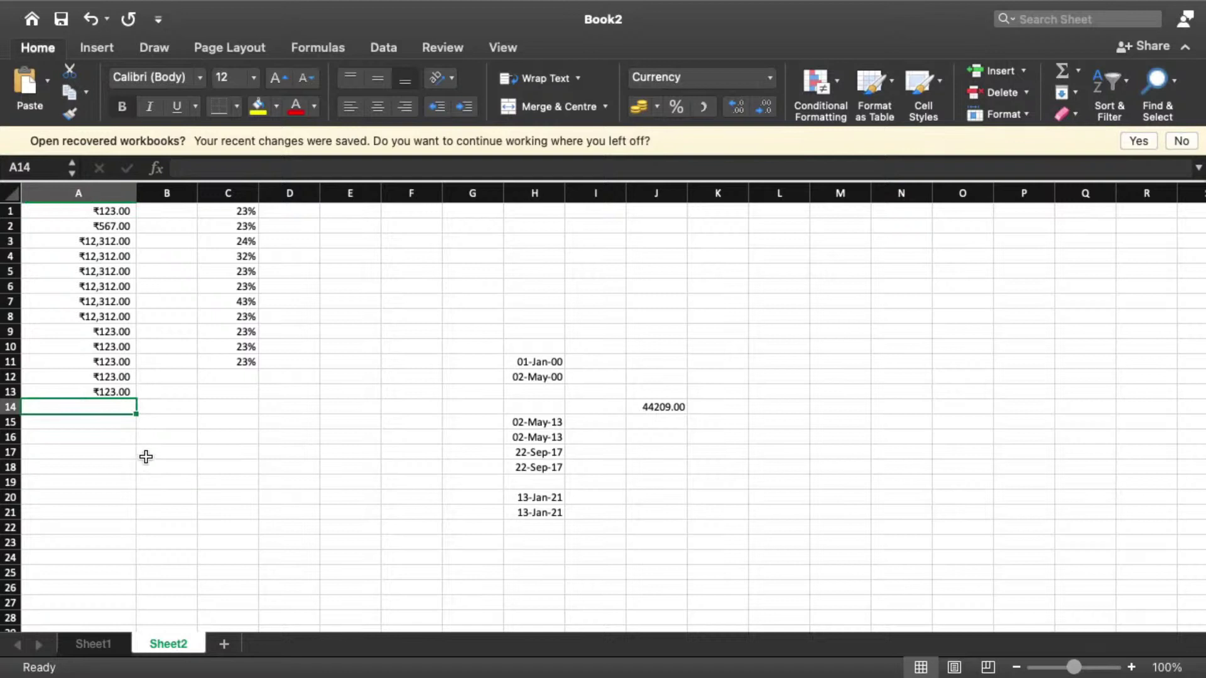
- Recheck the Auto Sum shortcut in Sheet1, then use AutoSum to total A1:A13 in cell A14 of Sheet2
click(92, 642)
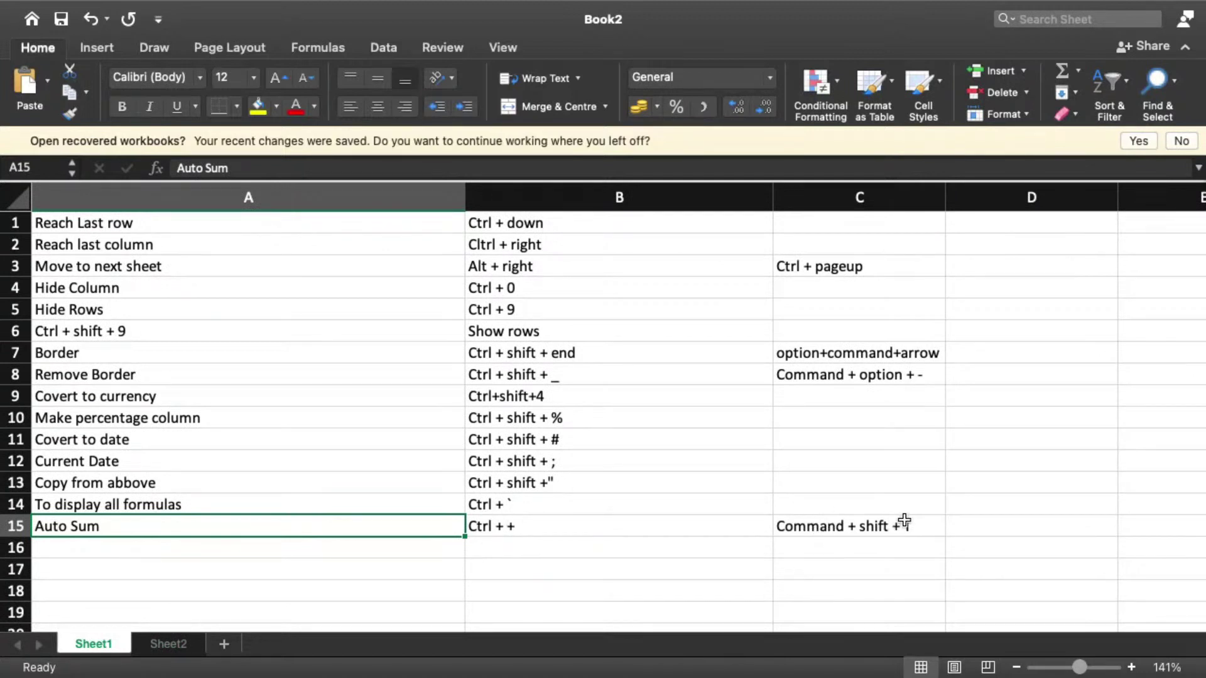
click(179, 644)
drag(107, 210, 109, 395)
click(129, 410)
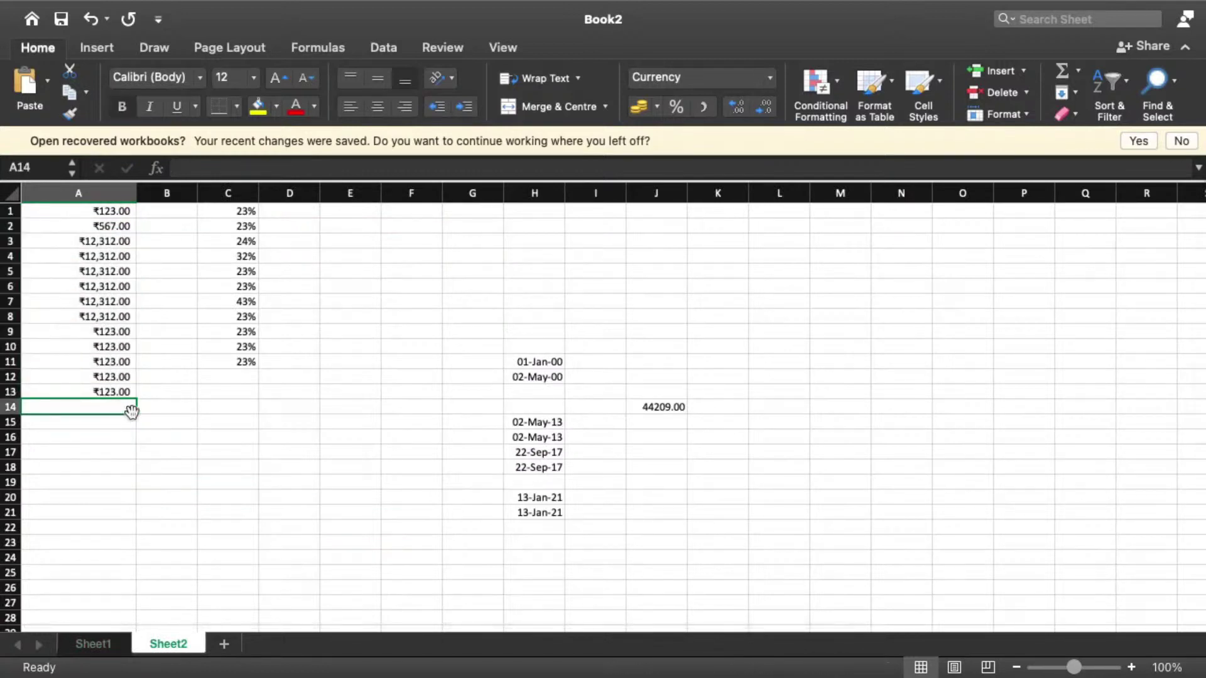
key(super+shift+t)
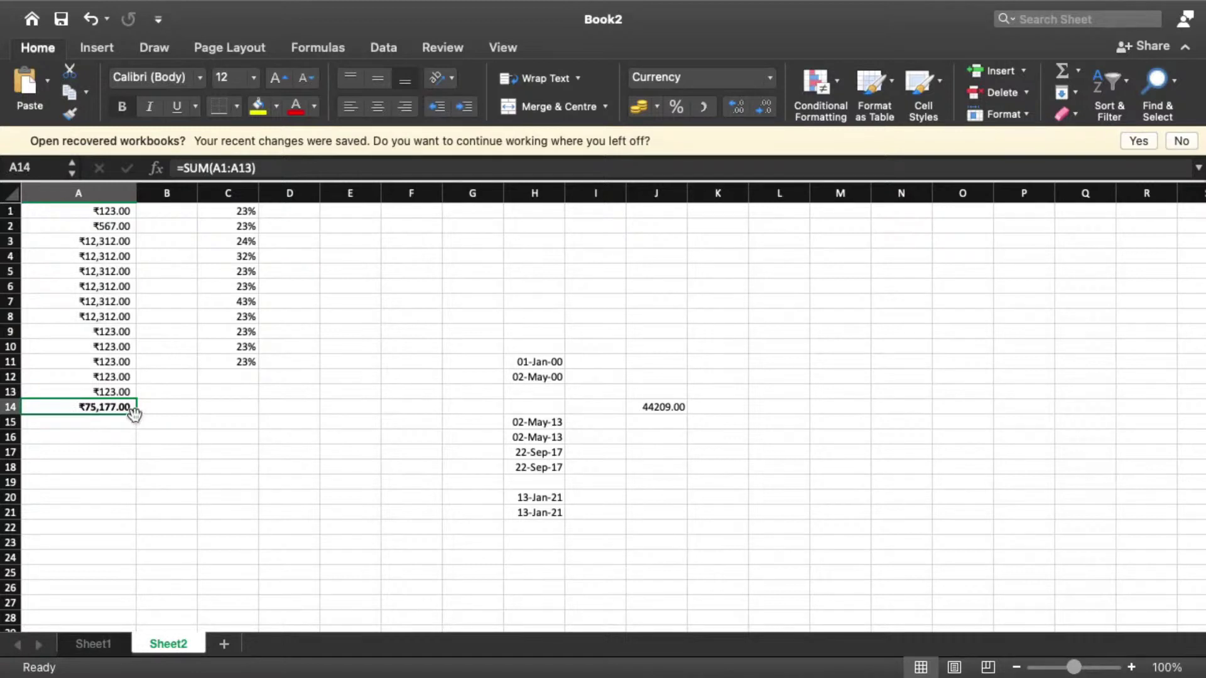